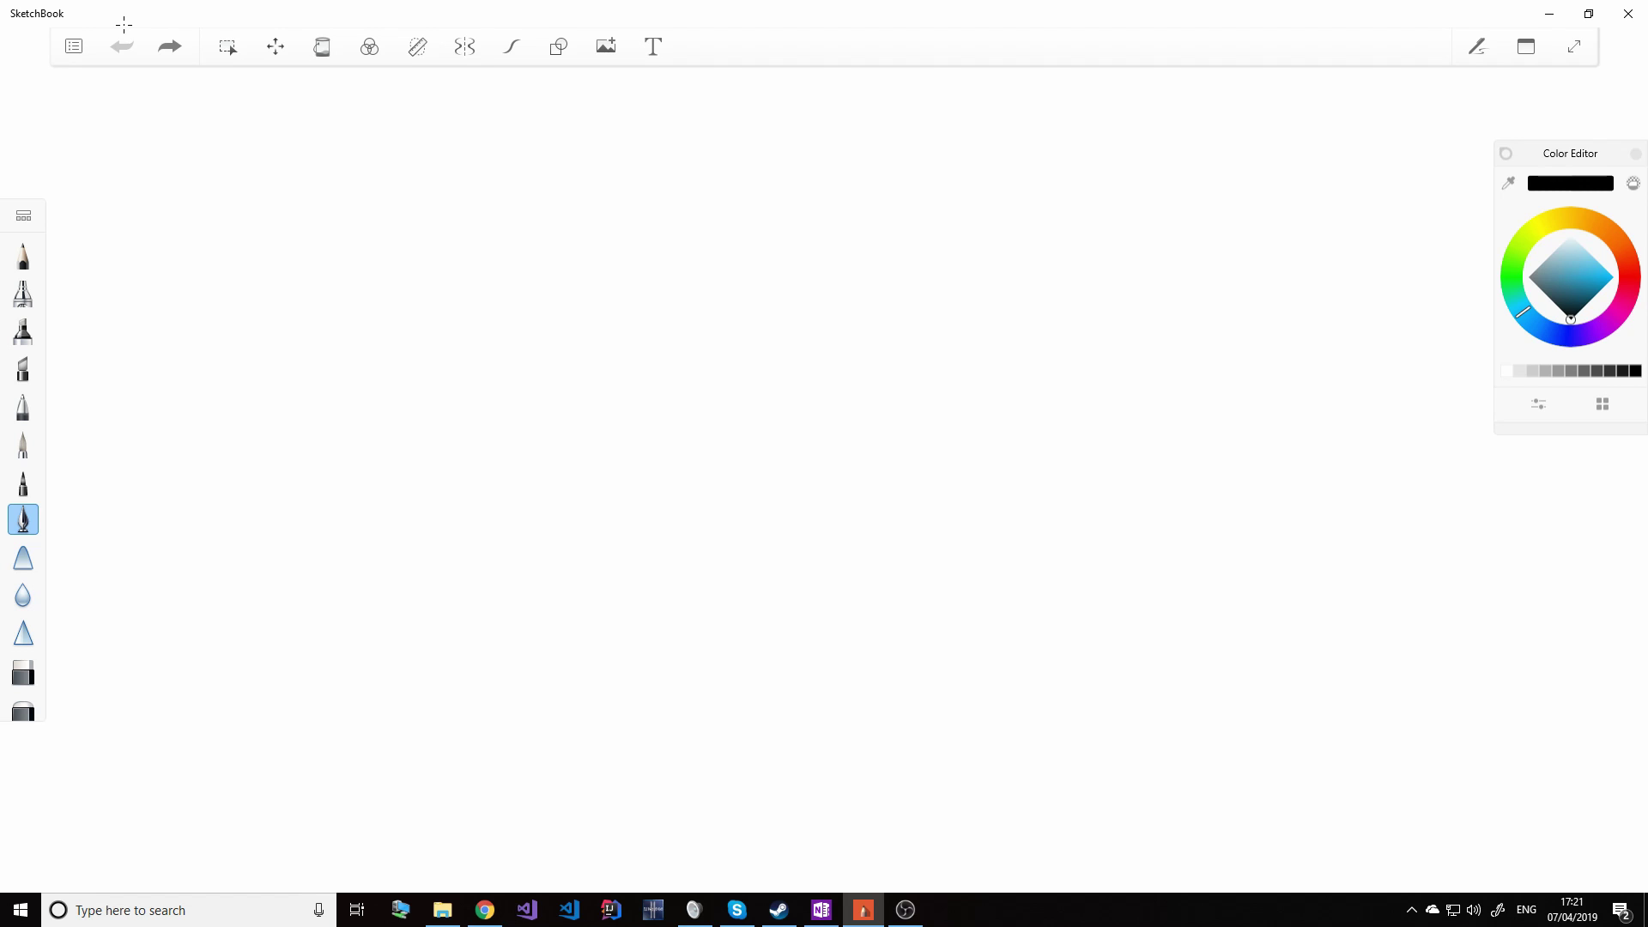
- Draw a CMS box, and below it a stick figure with an upward arrow
{"action": "mouse_move", "coordinate": [688, 220]}
{"action": "left_mouse_down"}
{"action": "mouse_move", "coordinate": [696, 271]}
{"action": "mouse_move", "coordinate": [847, 228]}
{"action": "mouse_move", "coordinate": [711, 333]}
{"action": "left_mouse_up"}
{"action": "mouse_move", "coordinate": [745, 254]}
{"action": "left_mouse_down"}
{"action": "mouse_move", "coordinate": [745, 299]}
{"action": "mouse_move", "coordinate": [785, 296]}
{"action": "mouse_move", "coordinate": [702, 343]}
{"action": "mouse_move", "coordinate": [739, 328]}
{"action": "left_mouse_up"}
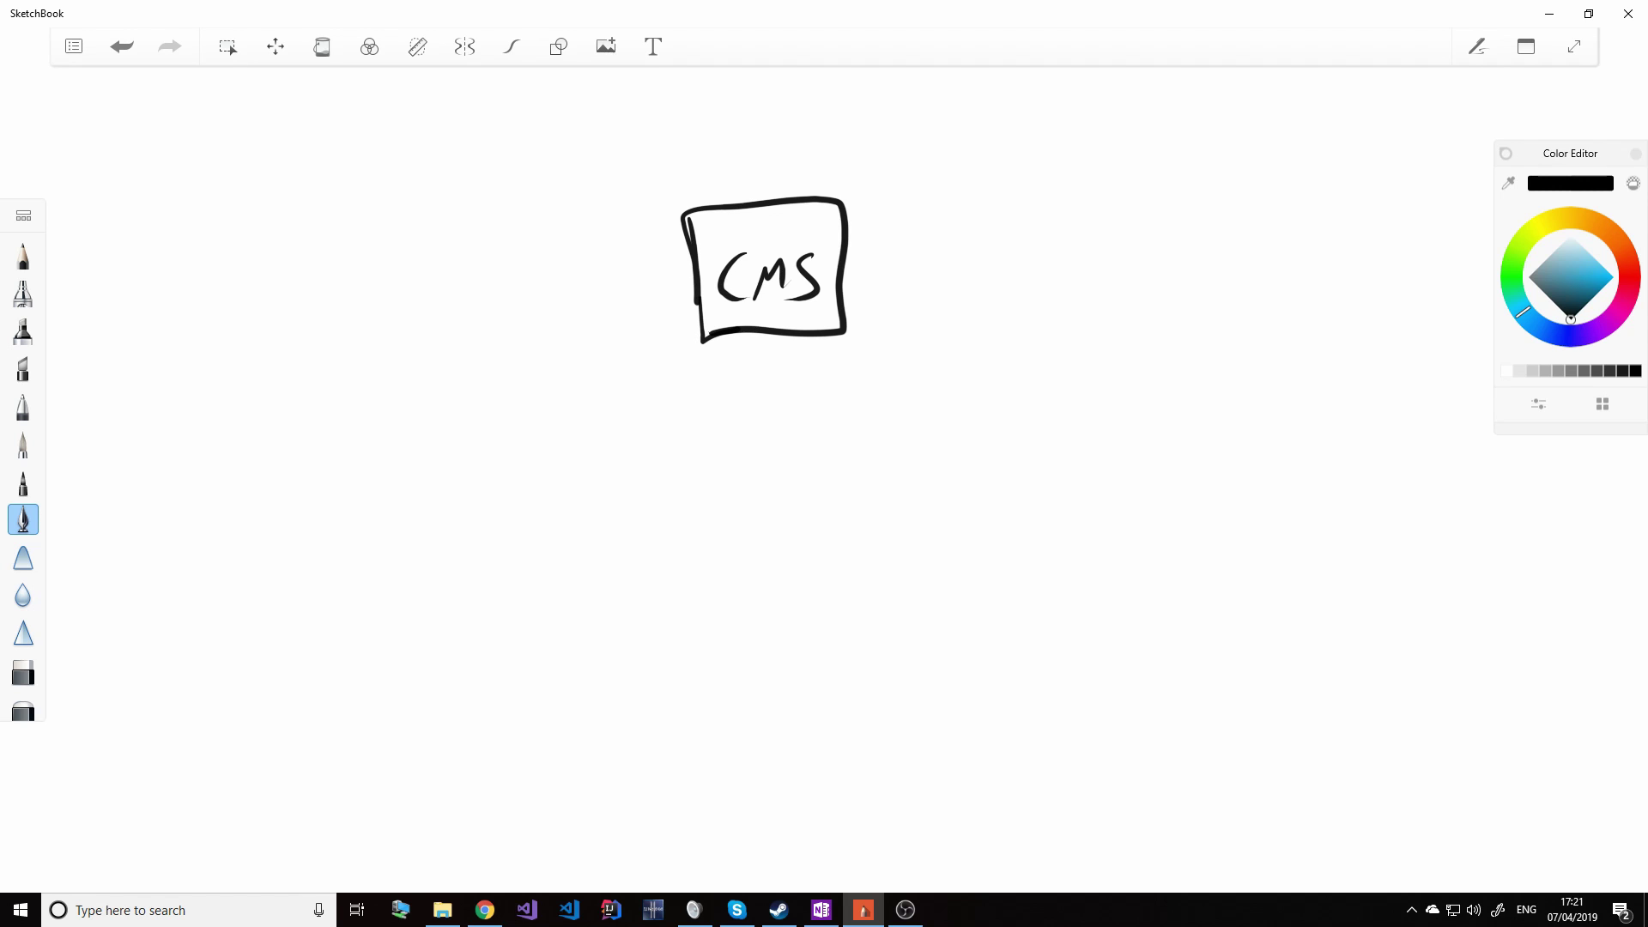
{"action": "mouse_move", "coordinate": [786, 656]}
{"action": "left_mouse_down"}
{"action": "mouse_move", "coordinate": [807, 762]}
{"action": "mouse_move", "coordinate": [775, 762]}
{"action": "mouse_move", "coordinate": [807, 703]}
{"action": "left_mouse_up"}
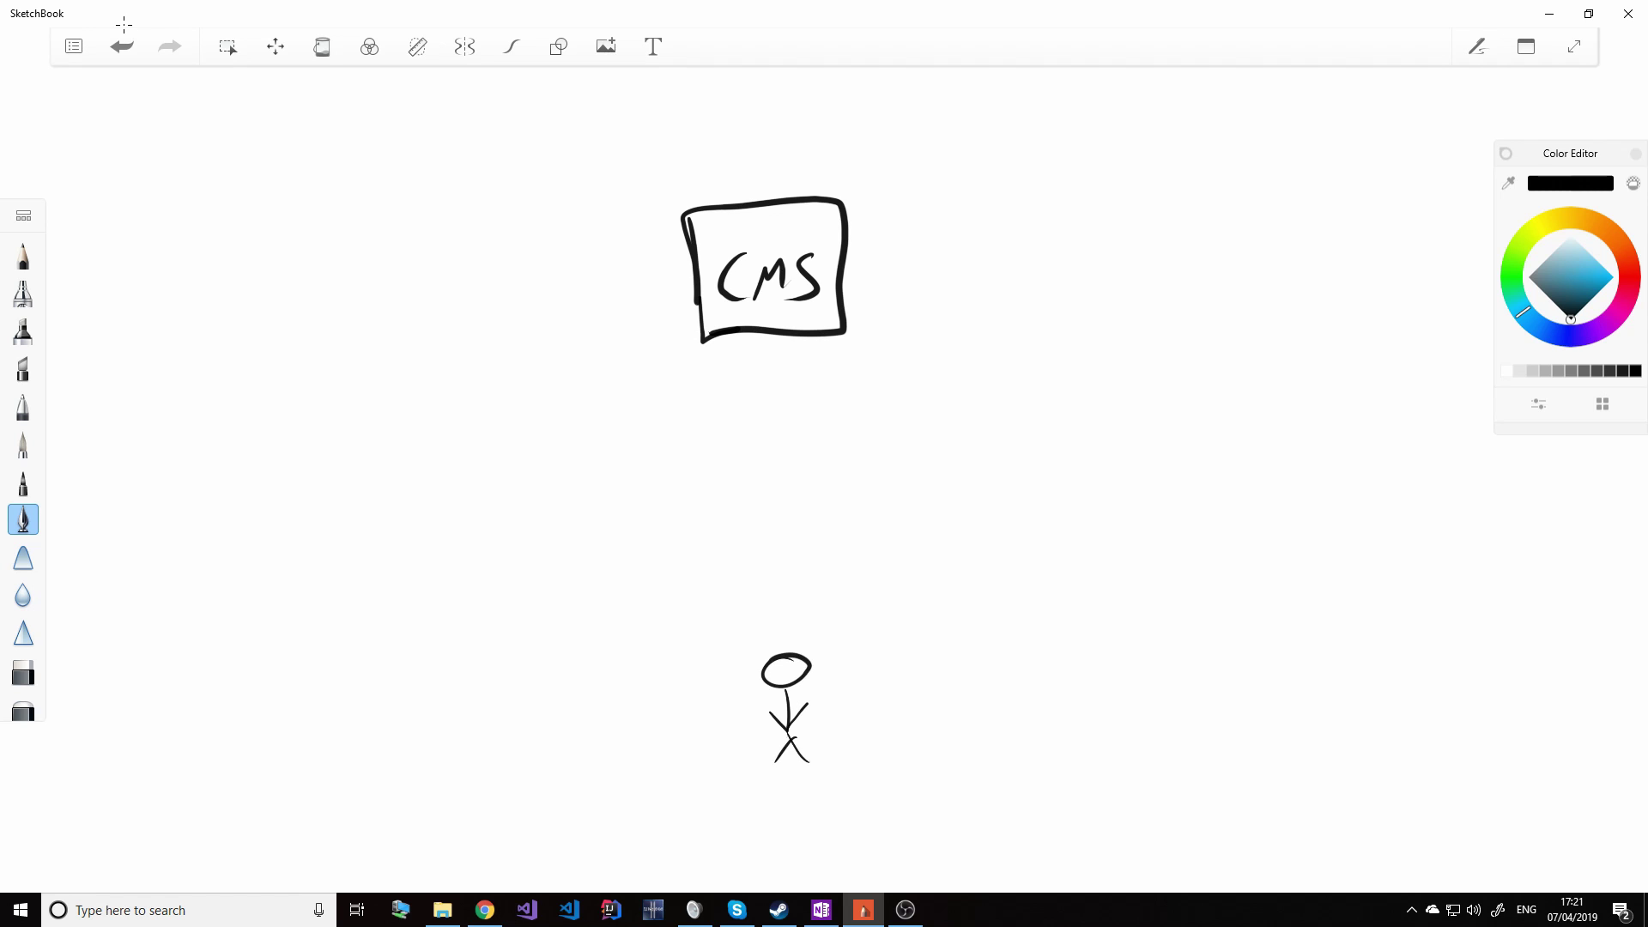
{"action": "left_click_drag", "start_coordinate": [790, 648], "coordinate": [767, 547]}
{"action": "mouse_move", "coordinate": [754, 573]}
{"action": "left_mouse_down"}
{"action": "mouse_move", "coordinate": [766, 518]}
{"action": "mouse_move", "coordinate": [807, 569]}
{"action": "left_mouse_up"}
- Add an arrow from the CMS box to the label 'session/state'
{"action": "left_click_drag", "start_coordinate": [852, 269], "coordinate": [888, 266]}
{"action": "mouse_move", "coordinate": [874, 251]}
{"action": "left_mouse_down"}
{"action": "mouse_move", "coordinate": [912, 265]}
{"action": "mouse_move", "coordinate": [883, 279]}
{"action": "left_mouse_up"}
{"action": "mouse_move", "coordinate": [940, 251]}
{"action": "left_mouse_down"}
{"action": "mouse_move", "coordinate": [925, 278]}
{"action": "mouse_move", "coordinate": [972, 271]}
{"action": "left_mouse_up"}
{"action": "left_click_drag", "start_coordinate": [993, 249], "coordinate": [976, 276]}
{"action": "mouse_move", "coordinate": [1021, 249]}
{"action": "left_mouse_down"}
{"action": "mouse_move", "coordinate": [1008, 280]}
{"action": "mouse_move", "coordinate": [1032, 276]}
{"action": "left_mouse_up"}
{"action": "left_click_drag", "start_coordinate": [1049, 254], "coordinate": [1048, 274]}
{"action": "mouse_move", "coordinate": [1071, 250]}
{"action": "left_mouse_down"}
{"action": "mouse_move", "coordinate": [1056, 266]}
{"action": "mouse_move", "coordinate": [1073, 253]}
{"action": "left_mouse_up"}
{"action": "mouse_move", "coordinate": [1078, 268]}
{"action": "left_mouse_down"}
{"action": "mouse_move", "coordinate": [1108, 240]}
{"action": "mouse_move", "coordinate": [1099, 309]}
{"action": "left_mouse_up"}
{"action": "mouse_move", "coordinate": [1171, 256]}
{"action": "left_mouse_down"}
{"action": "mouse_move", "coordinate": [1141, 294]}
{"action": "mouse_move", "coordinate": [1186, 285]}
{"action": "left_mouse_up"}
{"action": "left_click_drag", "start_coordinate": [1180, 274], "coordinate": [1204, 268]}
{"action": "mouse_move", "coordinate": [1224, 263]}
{"action": "left_mouse_down"}
{"action": "mouse_move", "coordinate": [1212, 273]}
{"action": "mouse_move", "coordinate": [1227, 276]}
{"action": "left_mouse_up"}
{"action": "mouse_move", "coordinate": [1249, 233]}
{"action": "left_mouse_down"}
{"action": "mouse_move", "coordinate": [1238, 276]}
{"action": "mouse_move", "coordinate": [1306, 268]}
{"action": "mouse_move", "coordinate": [1269, 256]}
{"action": "left_mouse_up"}
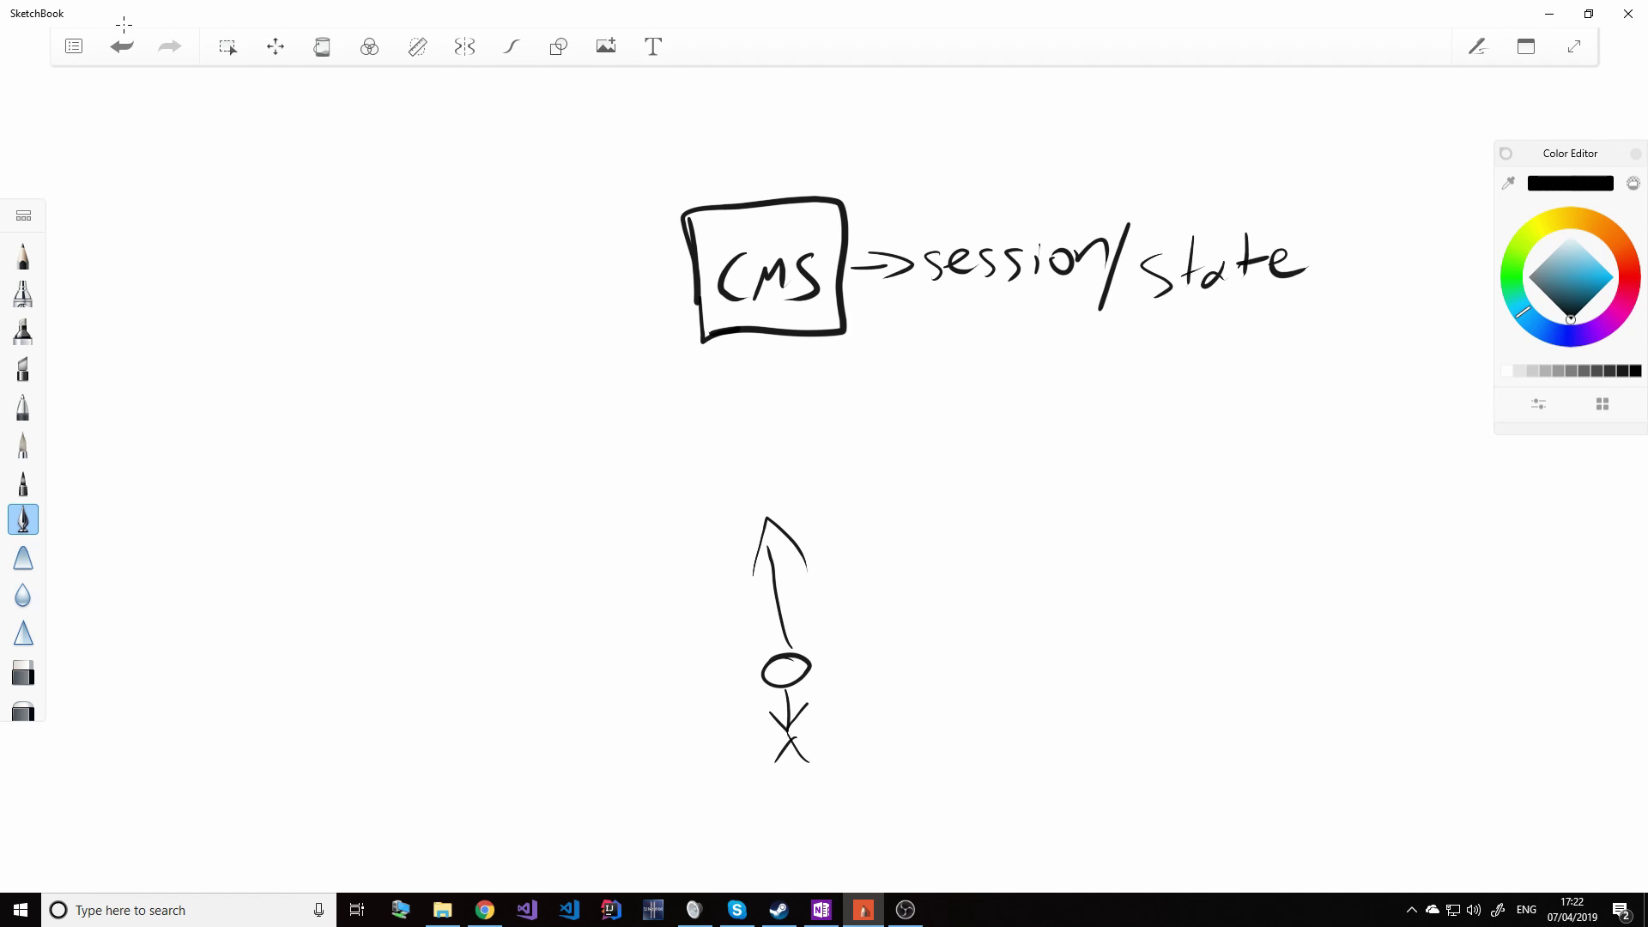
- Add an arrow from the stick figure to the label 'cookie'
{"action": "left_click_drag", "start_coordinate": [817, 704], "coordinate": [846, 695]}
{"action": "mouse_move", "coordinate": [847, 682]}
{"action": "left_mouse_down"}
{"action": "mouse_move", "coordinate": [850, 706]}
{"action": "mouse_move", "coordinate": [961, 679]}
{"action": "left_mouse_up"}
{"action": "mouse_move", "coordinate": [984, 653]}
{"action": "left_mouse_down"}
{"action": "mouse_move", "coordinate": [983, 684]}
{"action": "mouse_move", "coordinate": [1005, 683]}
{"action": "left_mouse_up"}
{"action": "mouse_move", "coordinate": [1022, 665]}
{"action": "left_mouse_down"}
{"action": "mouse_move", "coordinate": [1022, 680]}
{"action": "mouse_move", "coordinate": [1070, 678]}
{"action": "left_mouse_up"}
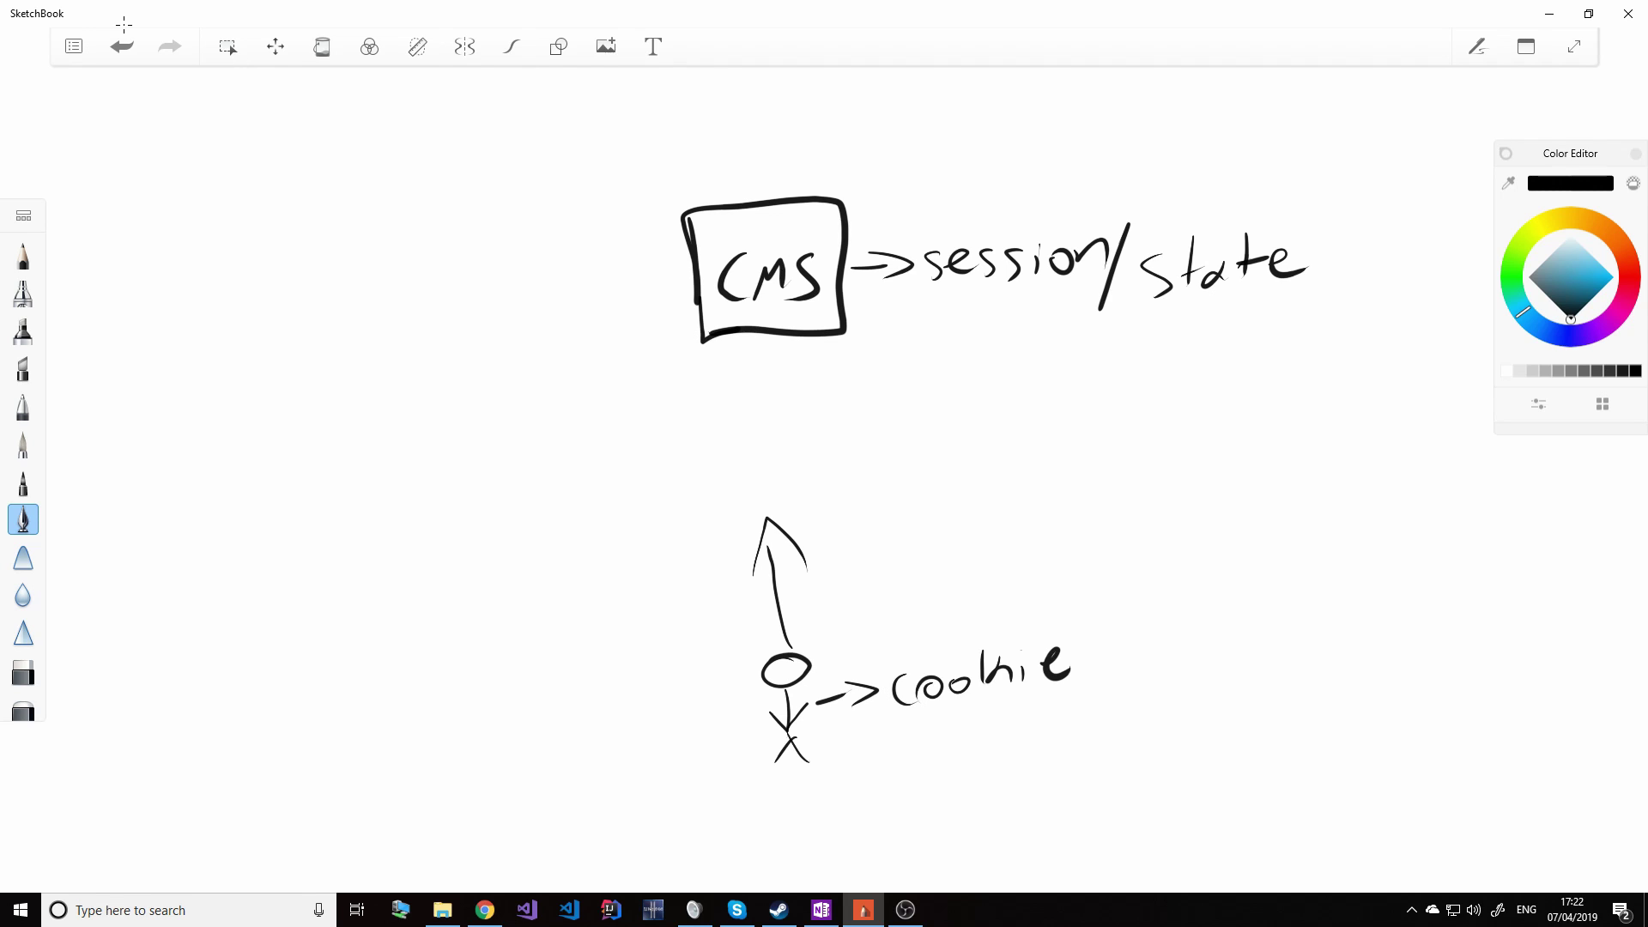
- Draw a second CMS box left of the first and enclose both in one frame
{"action": "mouse_move", "coordinate": [532, 212]}
{"action": "left_mouse_down"}
{"action": "mouse_move", "coordinate": [651, 210]}
{"action": "mouse_move", "coordinate": [596, 330]}
{"action": "mouse_move", "coordinate": [515, 260]}
{"action": "mouse_move", "coordinate": [532, 207]}
{"action": "left_mouse_up"}
{"action": "mouse_move", "coordinate": [555, 273]}
{"action": "left_mouse_down"}
{"action": "mouse_move", "coordinate": [554, 305]}
{"action": "mouse_move", "coordinate": [606, 298]}
{"action": "left_mouse_up"}
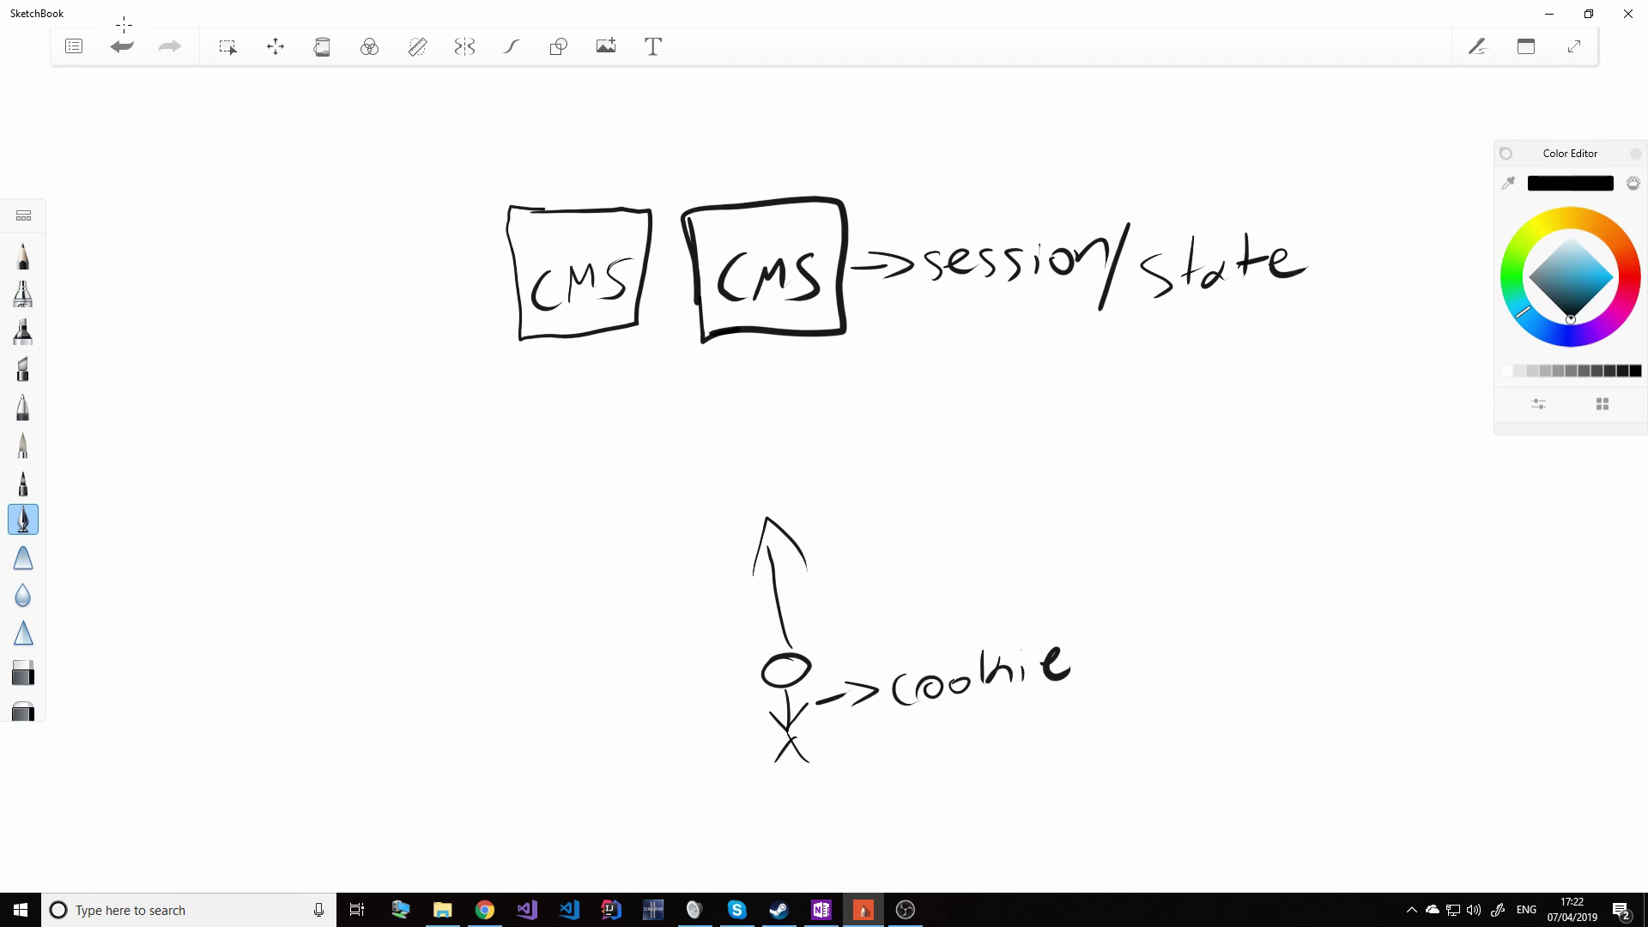
{"action": "mouse_move", "coordinate": [463, 163]}
{"action": "left_mouse_down"}
{"action": "mouse_move", "coordinate": [738, 112]}
{"action": "mouse_move", "coordinate": [847, 296]}
{"action": "mouse_move", "coordinate": [556, 374]}
{"action": "mouse_move", "coordinate": [487, 162]}
{"action": "left_mouse_up"}
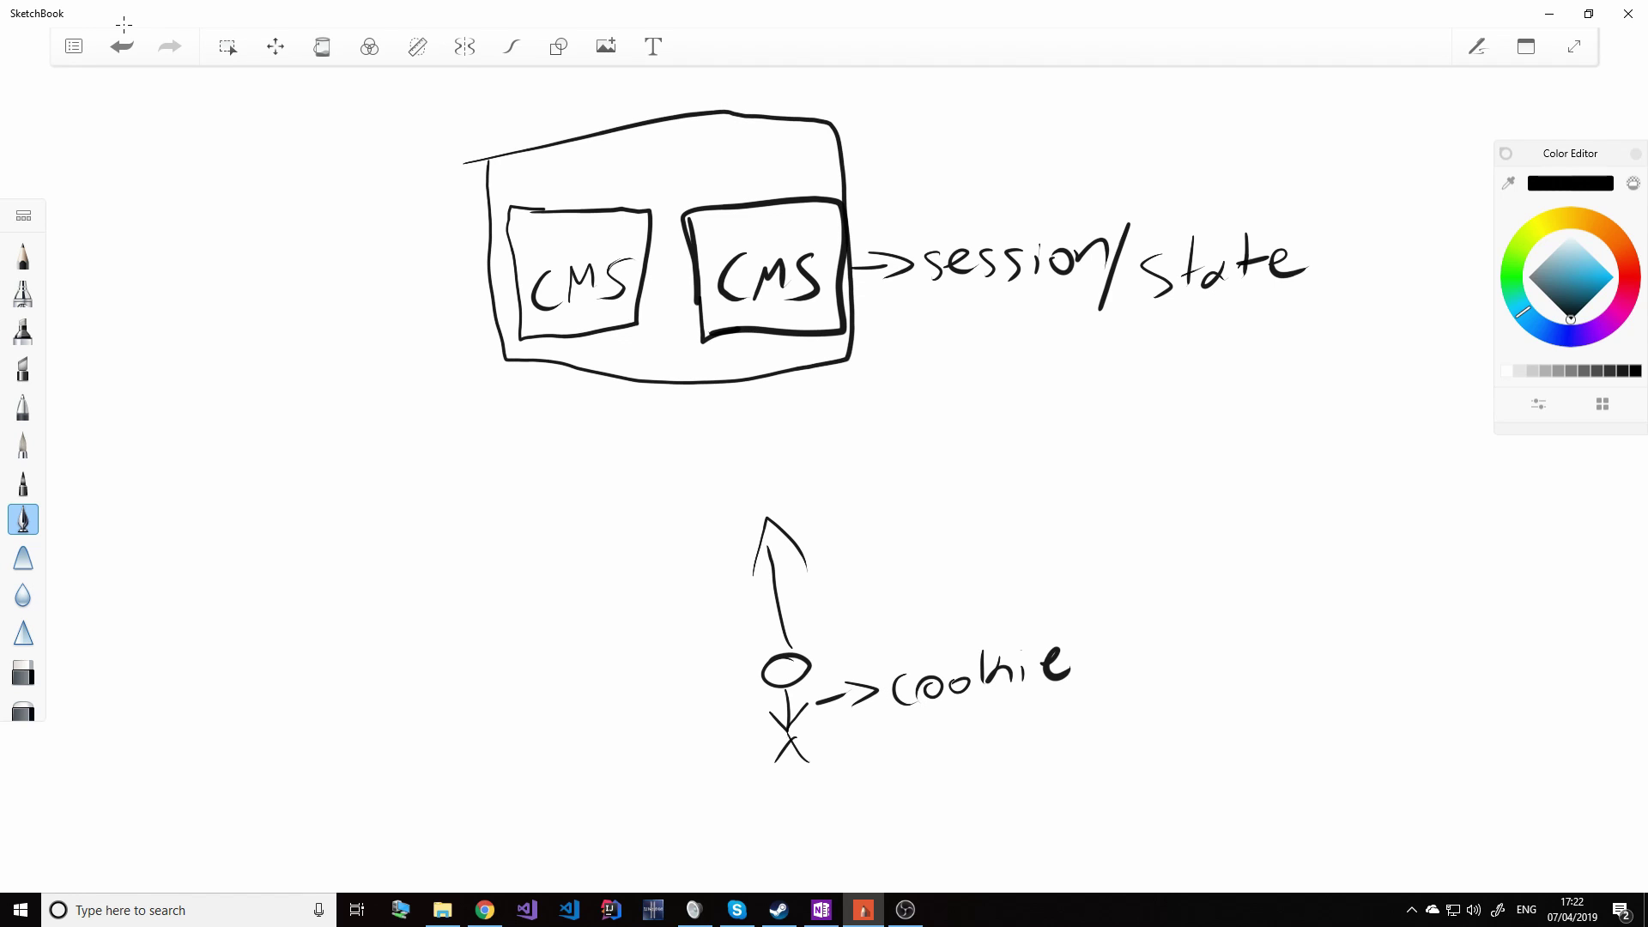
- Add a TM circle with arrows up to both CMS boxes, and circle 'session/state'
{"action": "mouse_move", "coordinate": [729, 466]}
{"action": "left_mouse_down"}
{"action": "mouse_move", "coordinate": [699, 500]}
{"action": "mouse_move", "coordinate": [756, 478]}
{"action": "left_mouse_up"}
{"action": "mouse_move", "coordinate": [745, 486]}
{"action": "left_mouse_down"}
{"action": "mouse_move", "coordinate": [750, 510]}
{"action": "mouse_move", "coordinate": [784, 501]}
{"action": "left_mouse_up"}
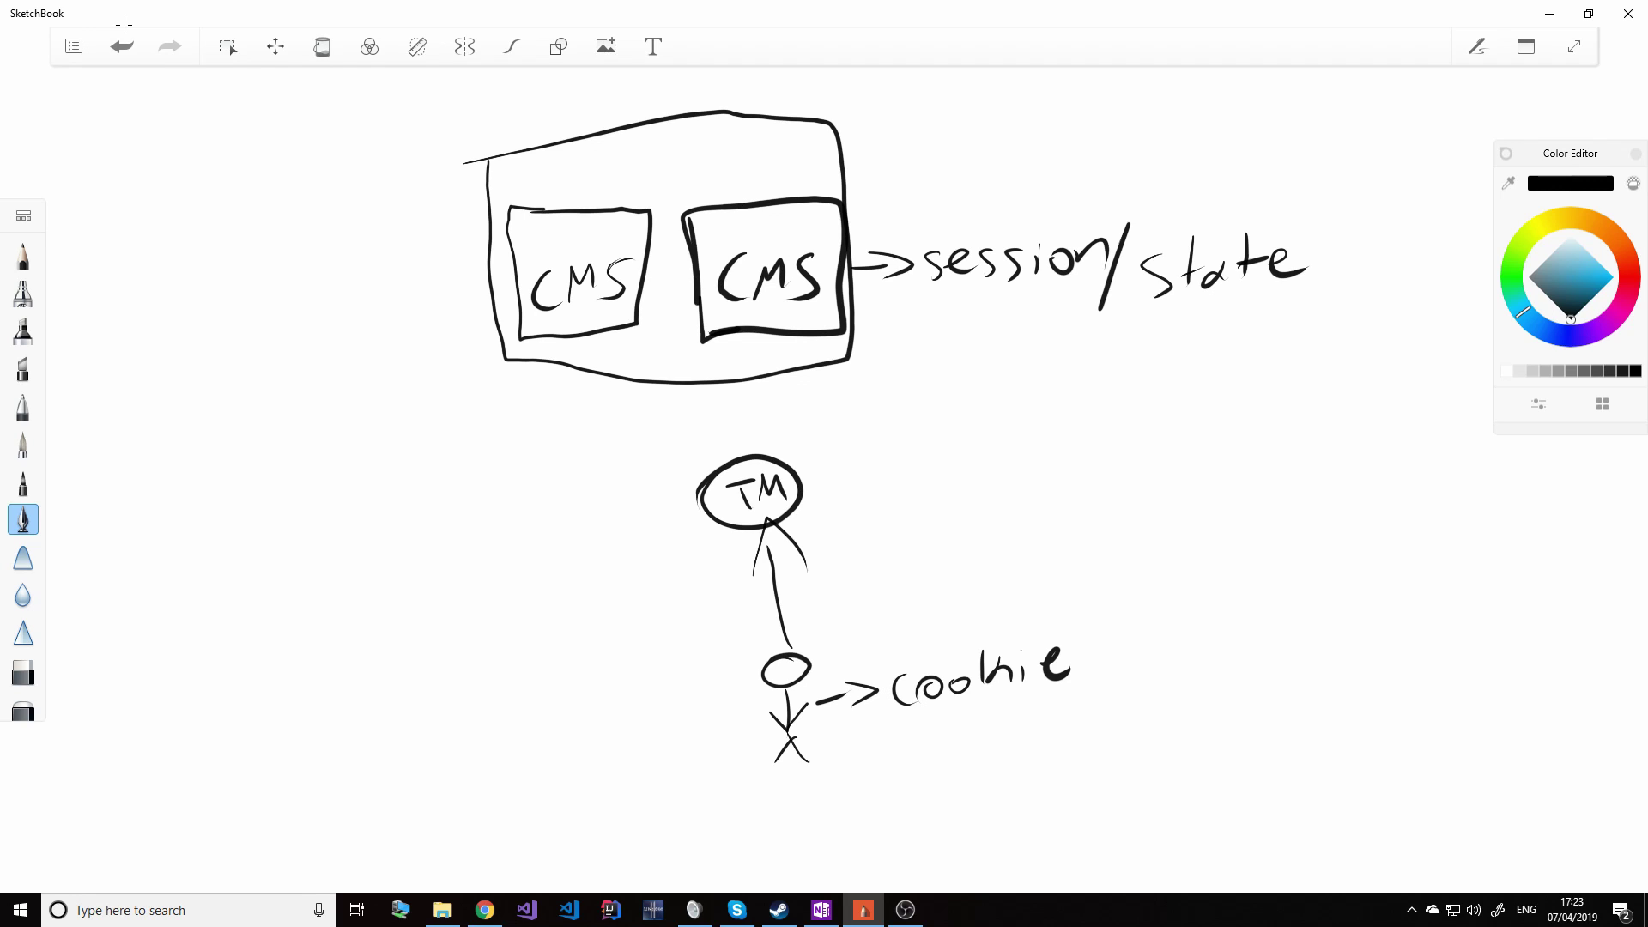
{"action": "mouse_move", "coordinate": [735, 456]}
{"action": "left_mouse_down"}
{"action": "mouse_move", "coordinate": [744, 362]}
{"action": "mouse_move", "coordinate": [766, 392]}
{"action": "left_mouse_up"}
{"action": "left_click_drag", "start_coordinate": [736, 456], "coordinate": [641, 384]}
{"action": "mouse_move", "coordinate": [644, 415]}
{"action": "left_mouse_down"}
{"action": "mouse_move", "coordinate": [628, 366]}
{"action": "mouse_move", "coordinate": [686, 393]}
{"action": "mouse_move", "coordinate": [749, 378]}
{"action": "mouse_move", "coordinate": [756, 339]}
{"action": "mouse_move", "coordinate": [768, 361]}
{"action": "mouse_move", "coordinate": [746, 343]}
{"action": "mouse_move", "coordinate": [630, 359]}
{"action": "mouse_move", "coordinate": [670, 393]}
{"action": "left_mouse_up"}
{"action": "mouse_move", "coordinate": [623, 341]}
{"action": "left_mouse_down"}
{"action": "mouse_move", "coordinate": [665, 363]}
{"action": "mouse_move", "coordinate": [627, 338]}
{"action": "mouse_move", "coordinate": [656, 349]}
{"action": "left_mouse_up"}
{"action": "mouse_move", "coordinate": [623, 339]}
{"action": "left_mouse_down"}
{"action": "mouse_move", "coordinate": [646, 347]}
{"action": "mouse_move", "coordinate": [626, 345]}
{"action": "left_mouse_up"}
{"action": "mouse_move", "coordinate": [1085, 199]}
{"action": "left_mouse_down"}
{"action": "mouse_move", "coordinate": [944, 326]}
{"action": "mouse_move", "coordinate": [1339, 185]}
{"action": "mouse_move", "coordinate": [1034, 183]}
{"action": "left_mouse_up"}
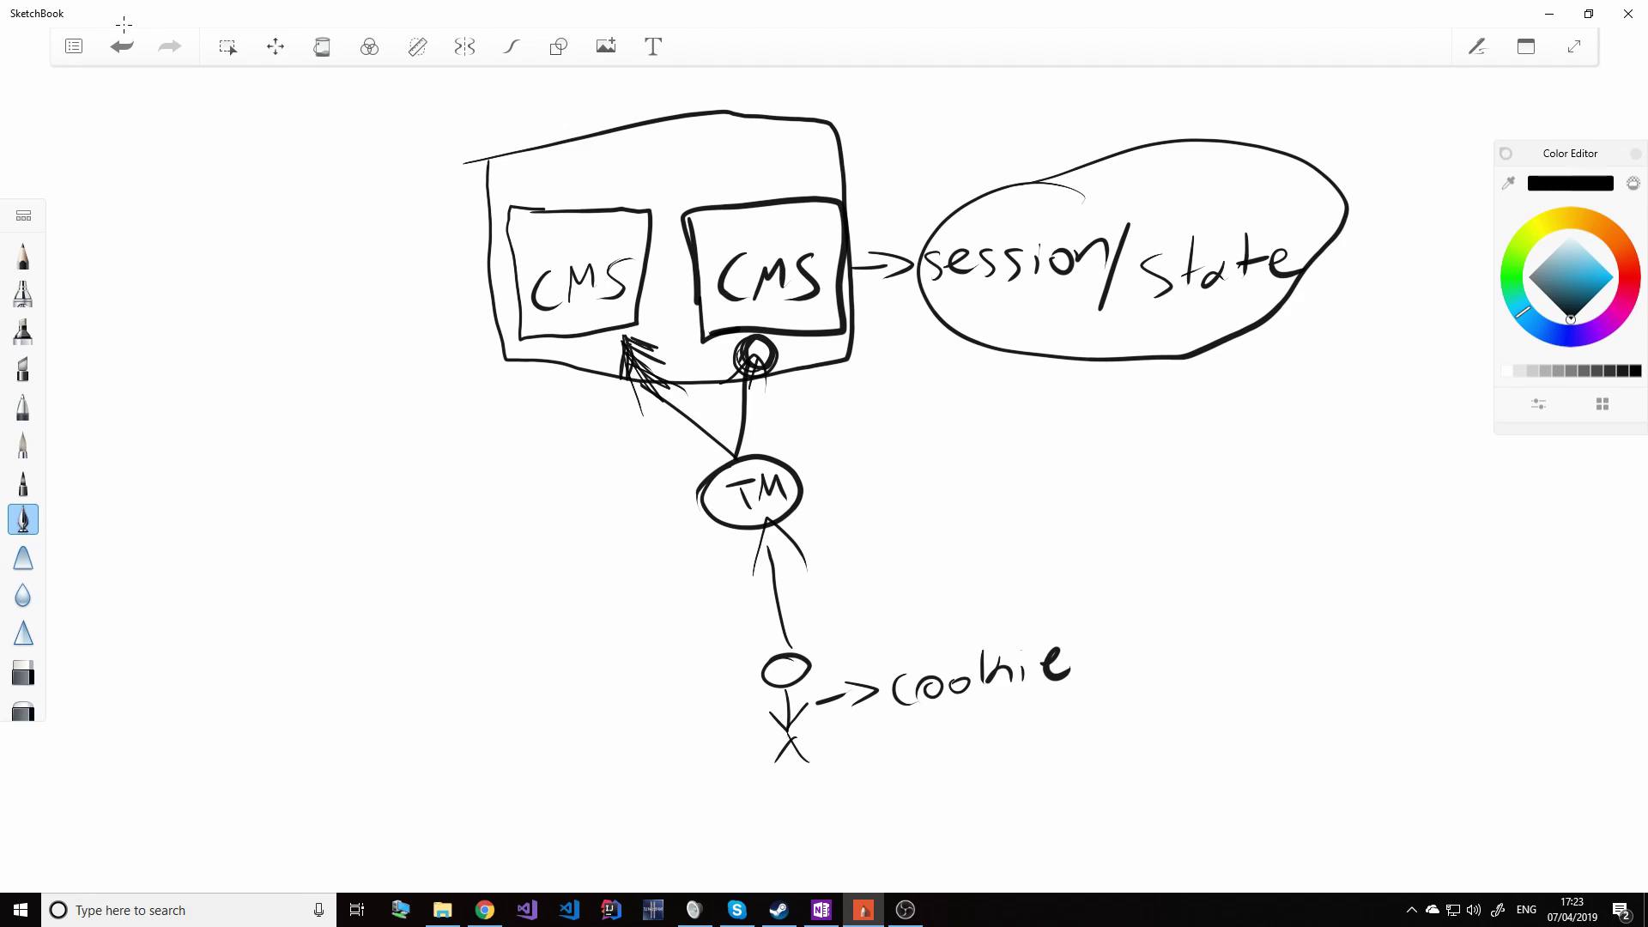
- Start a new sketch without saving and draw three API boxes inside one frame
{"action": "key", "text": "ctrl+n"}
{"action": "left_click", "coordinate": [975, 470]}
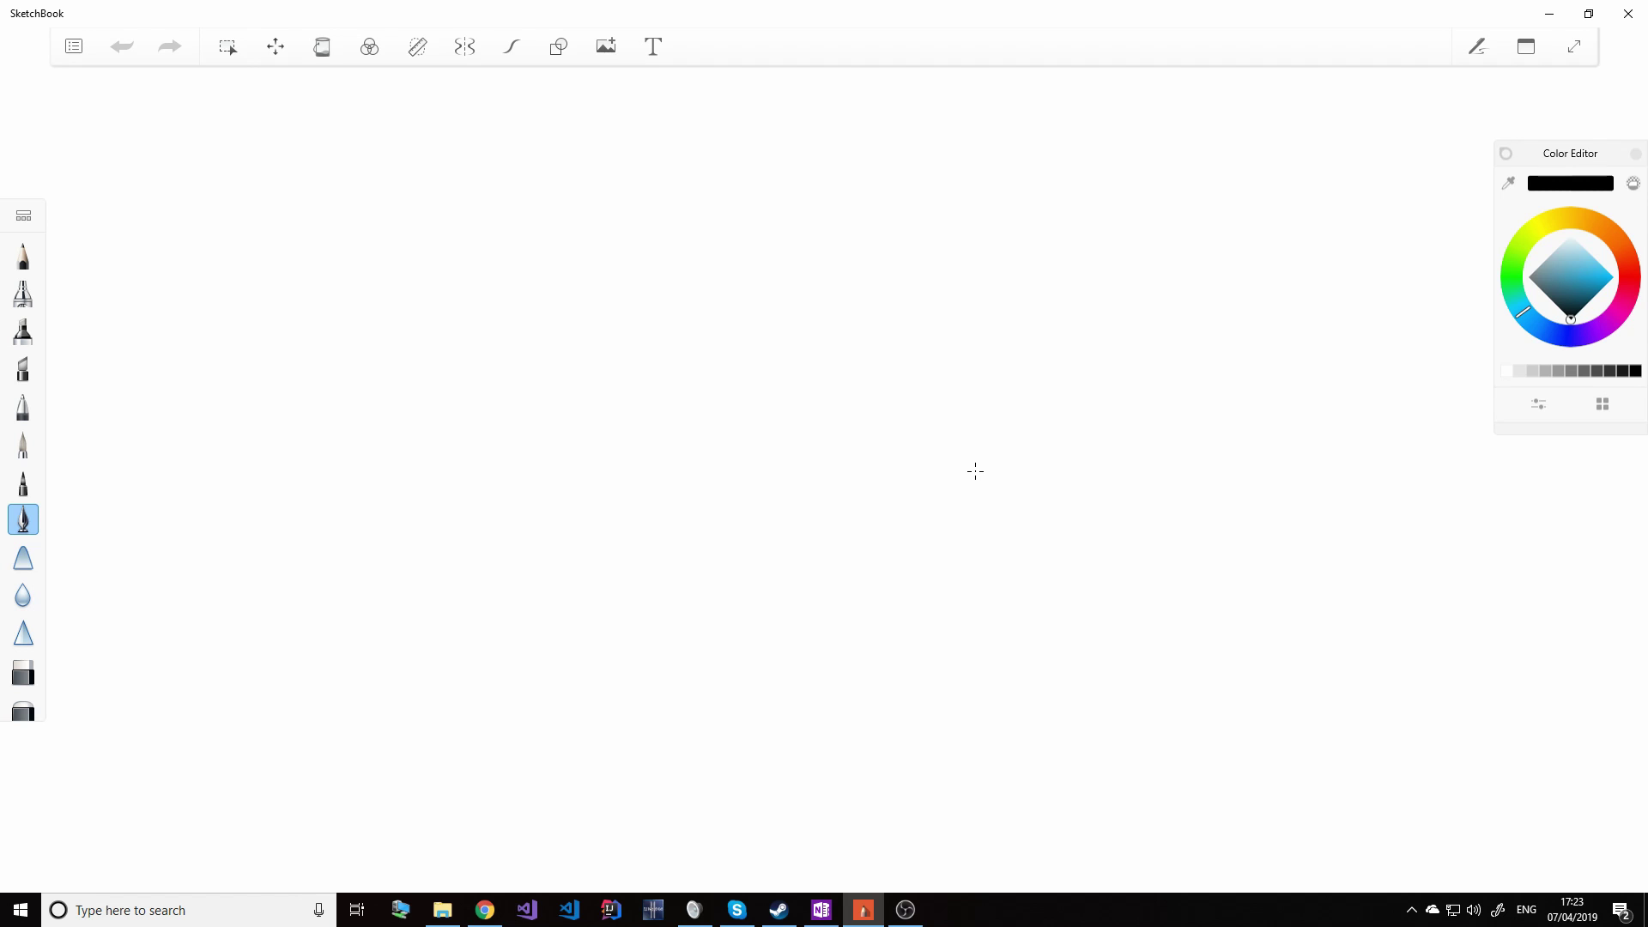
{"action": "mouse_move", "coordinate": [927, 275]}
{"action": "left_mouse_down"}
{"action": "mouse_move", "coordinate": [929, 328]}
{"action": "mouse_move", "coordinate": [1028, 341]}
{"action": "mouse_move", "coordinate": [901, 336]}
{"action": "mouse_move", "coordinate": [821, 247]}
{"action": "mouse_move", "coordinate": [893, 333]}
{"action": "left_mouse_up"}
{"action": "mouse_move", "coordinate": [770, 261]}
{"action": "left_mouse_down"}
{"action": "mouse_move", "coordinate": [779, 333]}
{"action": "mouse_move", "coordinate": [685, 348]}
{"action": "mouse_move", "coordinate": [780, 340]}
{"action": "mouse_move", "coordinate": [710, 307]}
{"action": "left_mouse_up"}
{"action": "left_click_drag", "start_coordinate": [714, 320], "coordinate": [825, 277]}
{"action": "left_click_drag", "start_coordinate": [826, 269], "coordinate": [855, 309]}
{"action": "mouse_move", "coordinate": [855, 285]}
{"action": "left_mouse_down"}
{"action": "mouse_move", "coordinate": [873, 309]}
{"action": "mouse_move", "coordinate": [953, 287]}
{"action": "mouse_move", "coordinate": [971, 319]}
{"action": "left_mouse_up"}
{"action": "left_click_drag", "start_coordinate": [987, 296], "coordinate": [991, 306]}
{"action": "left_click_drag", "start_coordinate": [1009, 280], "coordinate": [1011, 308]}
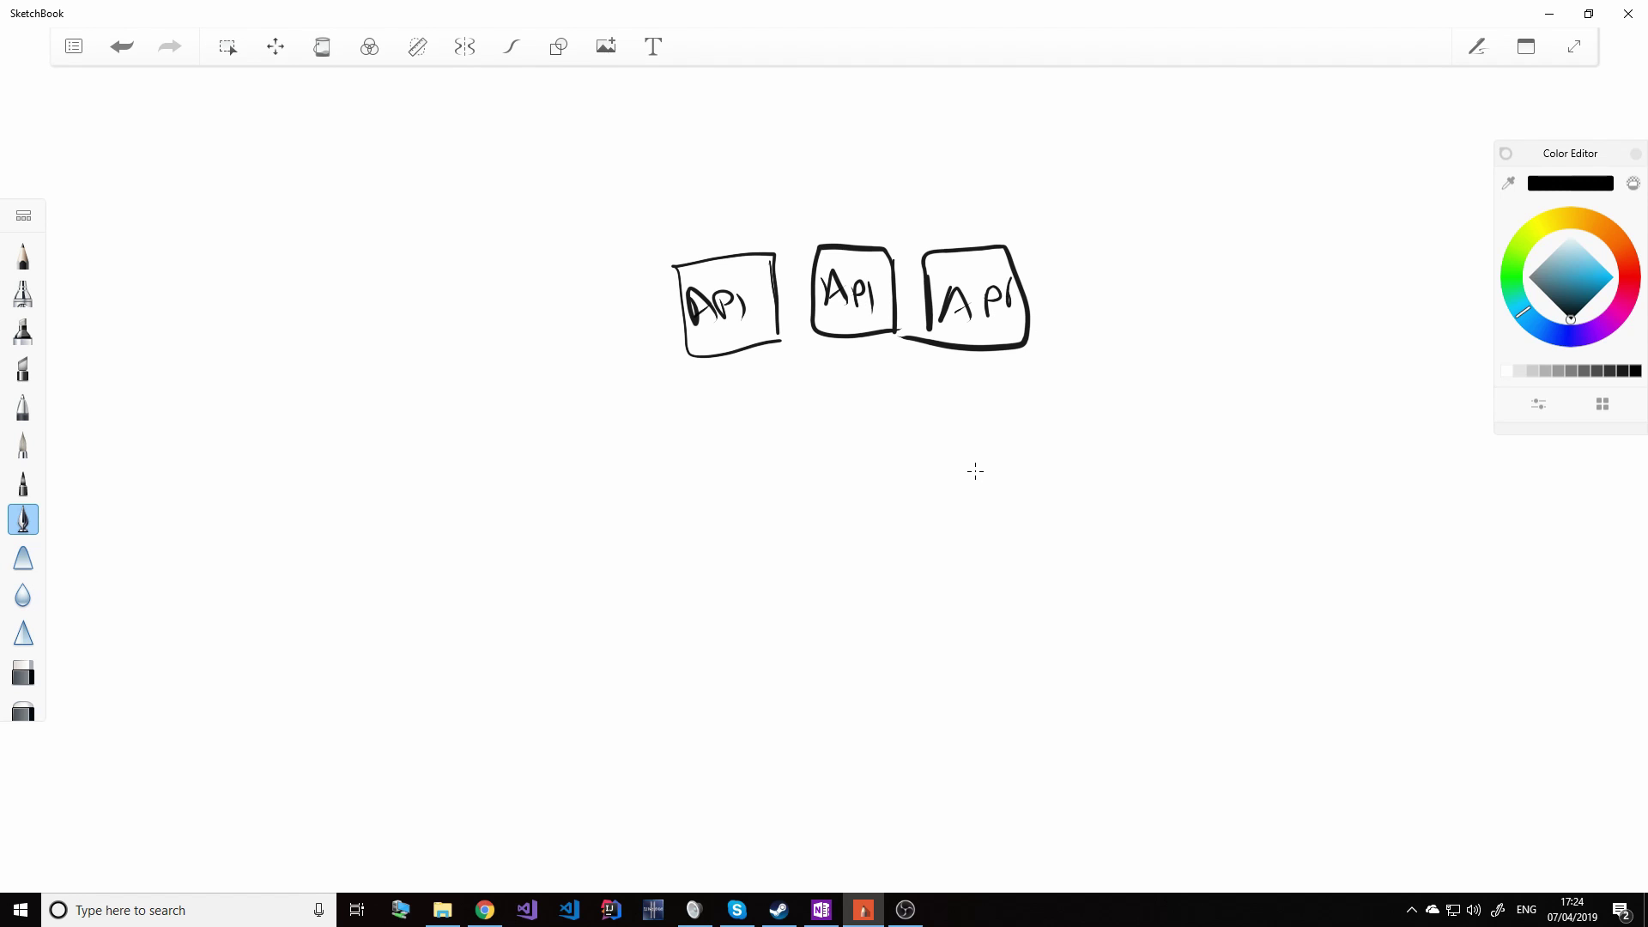
{"action": "mouse_move", "coordinate": [637, 227]}
{"action": "left_mouse_down"}
{"action": "mouse_move", "coordinate": [1071, 165]}
{"action": "mouse_move", "coordinate": [906, 380]}
{"action": "mouse_move", "coordinate": [646, 230]}
{"action": "left_mouse_up"}
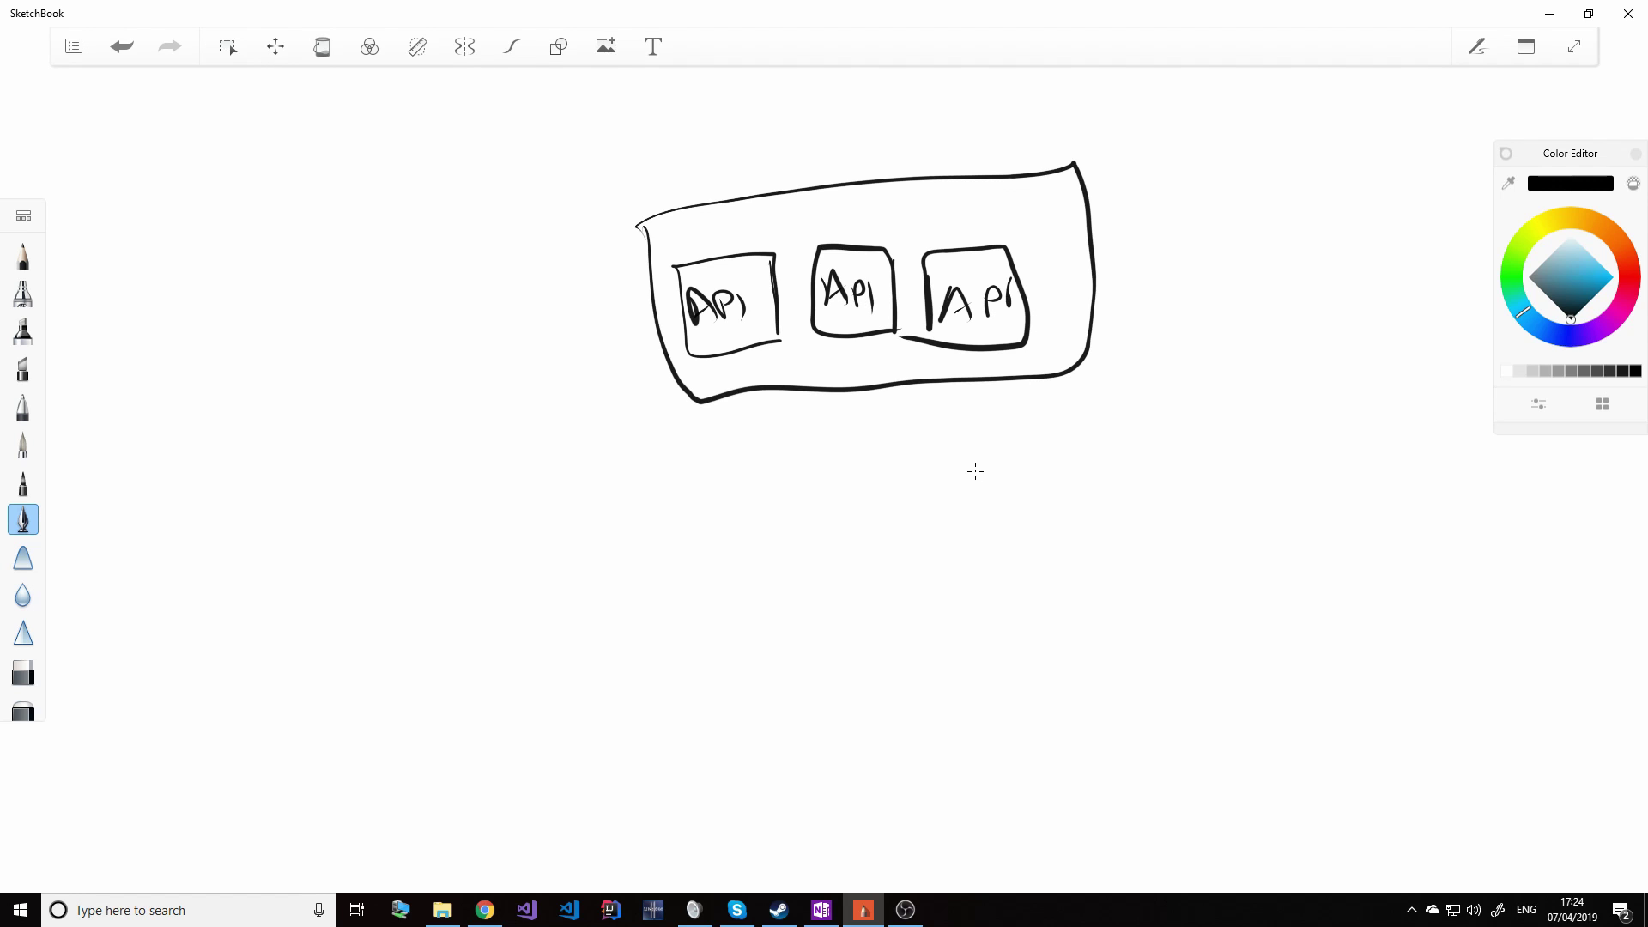
- Draw a stick figure below the API boxes with an oval node connected above it
{"action": "mouse_move", "coordinate": [863, 593]}
{"action": "left_mouse_down"}
{"action": "mouse_move", "coordinate": [854, 611]}
{"action": "mouse_move", "coordinate": [861, 594]}
{"action": "left_mouse_up"}
{"action": "mouse_move", "coordinate": [867, 631]}
{"action": "left_mouse_down"}
{"action": "mouse_move", "coordinate": [873, 678]}
{"action": "mouse_move", "coordinate": [899, 702]}
{"action": "left_mouse_up"}
{"action": "left_click_drag", "start_coordinate": [888, 684], "coordinate": [862, 708]}
{"action": "left_click_drag", "start_coordinate": [862, 650], "coordinate": [874, 666]}
{"action": "mouse_move", "coordinate": [874, 661]}
{"action": "left_mouse_down"}
{"action": "mouse_move", "coordinate": [894, 640]}
{"action": "mouse_move", "coordinate": [872, 661]}
{"action": "left_mouse_up"}
{"action": "mouse_move", "coordinate": [850, 499]}
{"action": "left_mouse_down"}
{"action": "mouse_move", "coordinate": [901, 528]}
{"action": "mouse_move", "coordinate": [846, 503]}
{"action": "left_mouse_up"}
{"action": "mouse_move", "coordinate": [873, 594]}
{"action": "left_mouse_down"}
{"action": "mouse_move", "coordinate": [860, 549]}
{"action": "mouse_move", "coordinate": [882, 541]}
{"action": "left_mouse_up"}
- Label the oval node FM and draw arrows from it to the three API boxes
{"action": "left_click_drag", "start_coordinate": [822, 492], "coordinate": [854, 484]}
{"action": "mouse_move", "coordinate": [850, 487]}
{"action": "left_mouse_down"}
{"action": "mouse_move", "coordinate": [845, 521]}
{"action": "mouse_move", "coordinate": [894, 513]}
{"action": "mouse_move", "coordinate": [970, 343]}
{"action": "left_mouse_up"}
{"action": "left_click_drag", "start_coordinate": [906, 388], "coordinate": [943, 408]}
{"action": "left_click_drag", "start_coordinate": [882, 464], "coordinate": [873, 352]}
{"action": "left_click_drag", "start_coordinate": [847, 413], "coordinate": [889, 392]}
{"action": "left_click_drag", "start_coordinate": [858, 464], "coordinate": [771, 365]}
{"action": "left_click_drag", "start_coordinate": [787, 423], "coordinate": [828, 380]}
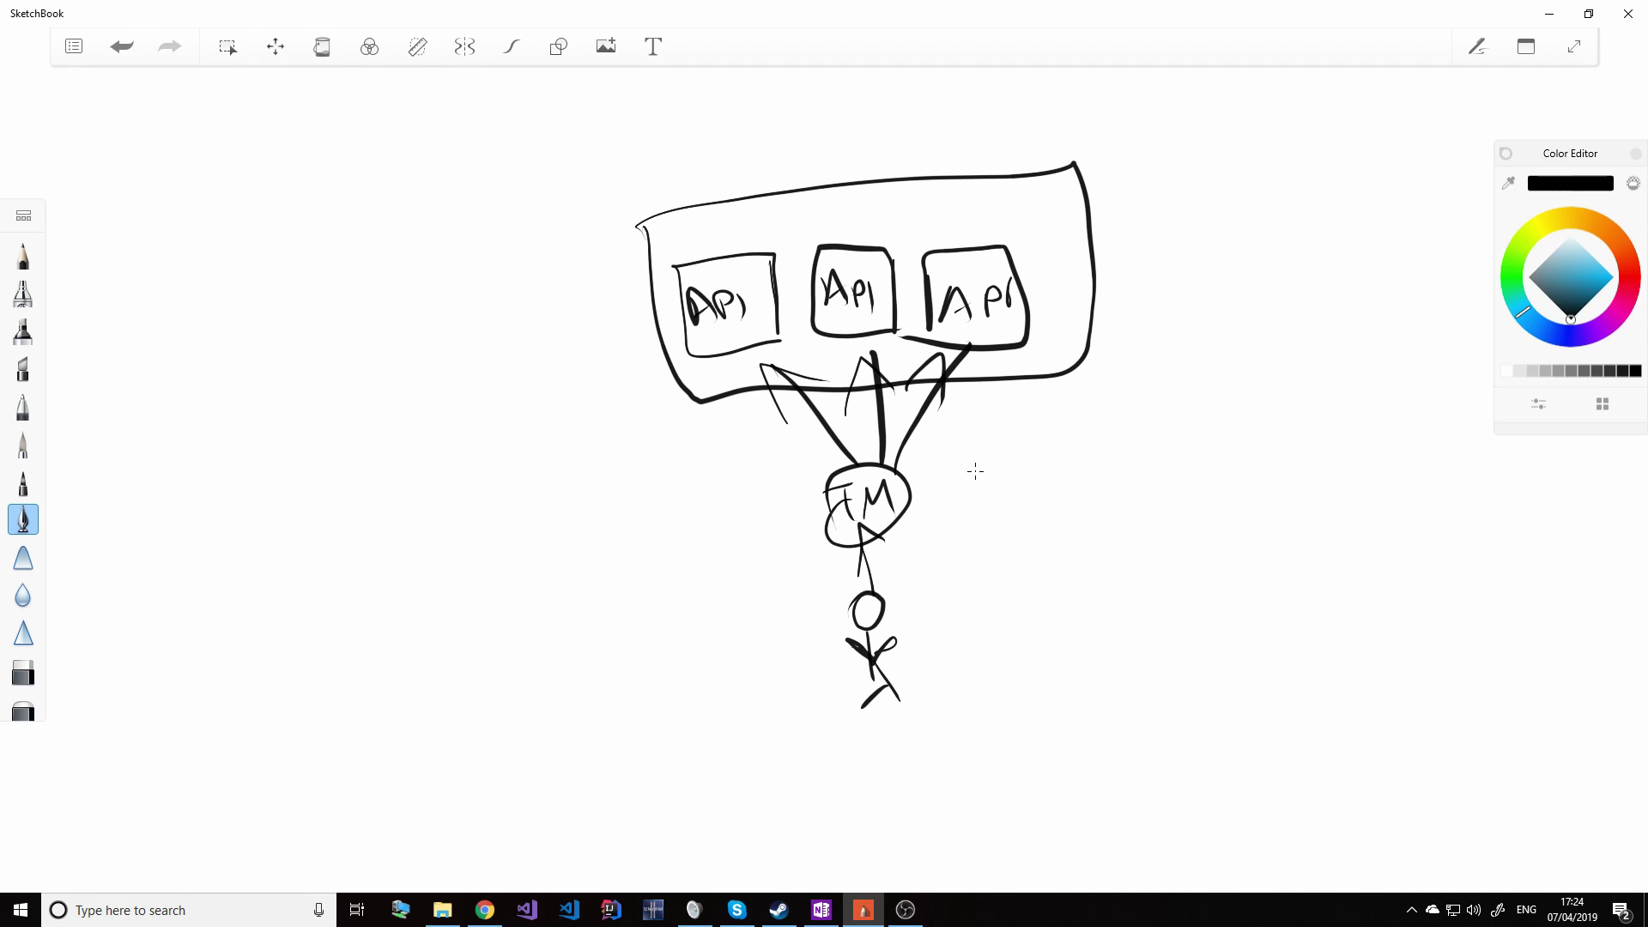
- Write 'JWT' beside the FM node and draw an opening and closing brace
{"action": "left_click_drag", "start_coordinate": [954, 472], "coordinate": [974, 467]}
{"action": "mouse_move", "coordinate": [979, 462]}
{"action": "left_mouse_down"}
{"action": "mouse_move", "coordinate": [981, 510]}
{"action": "mouse_move", "coordinate": [1040, 486]}
{"action": "mouse_move", "coordinate": [1049, 448]}
{"action": "left_mouse_up"}
{"action": "left_click_drag", "start_coordinate": [1049, 448], "coordinate": [1089, 438]}
{"action": "left_click_drag", "start_coordinate": [1076, 453], "coordinate": [1078, 486]}
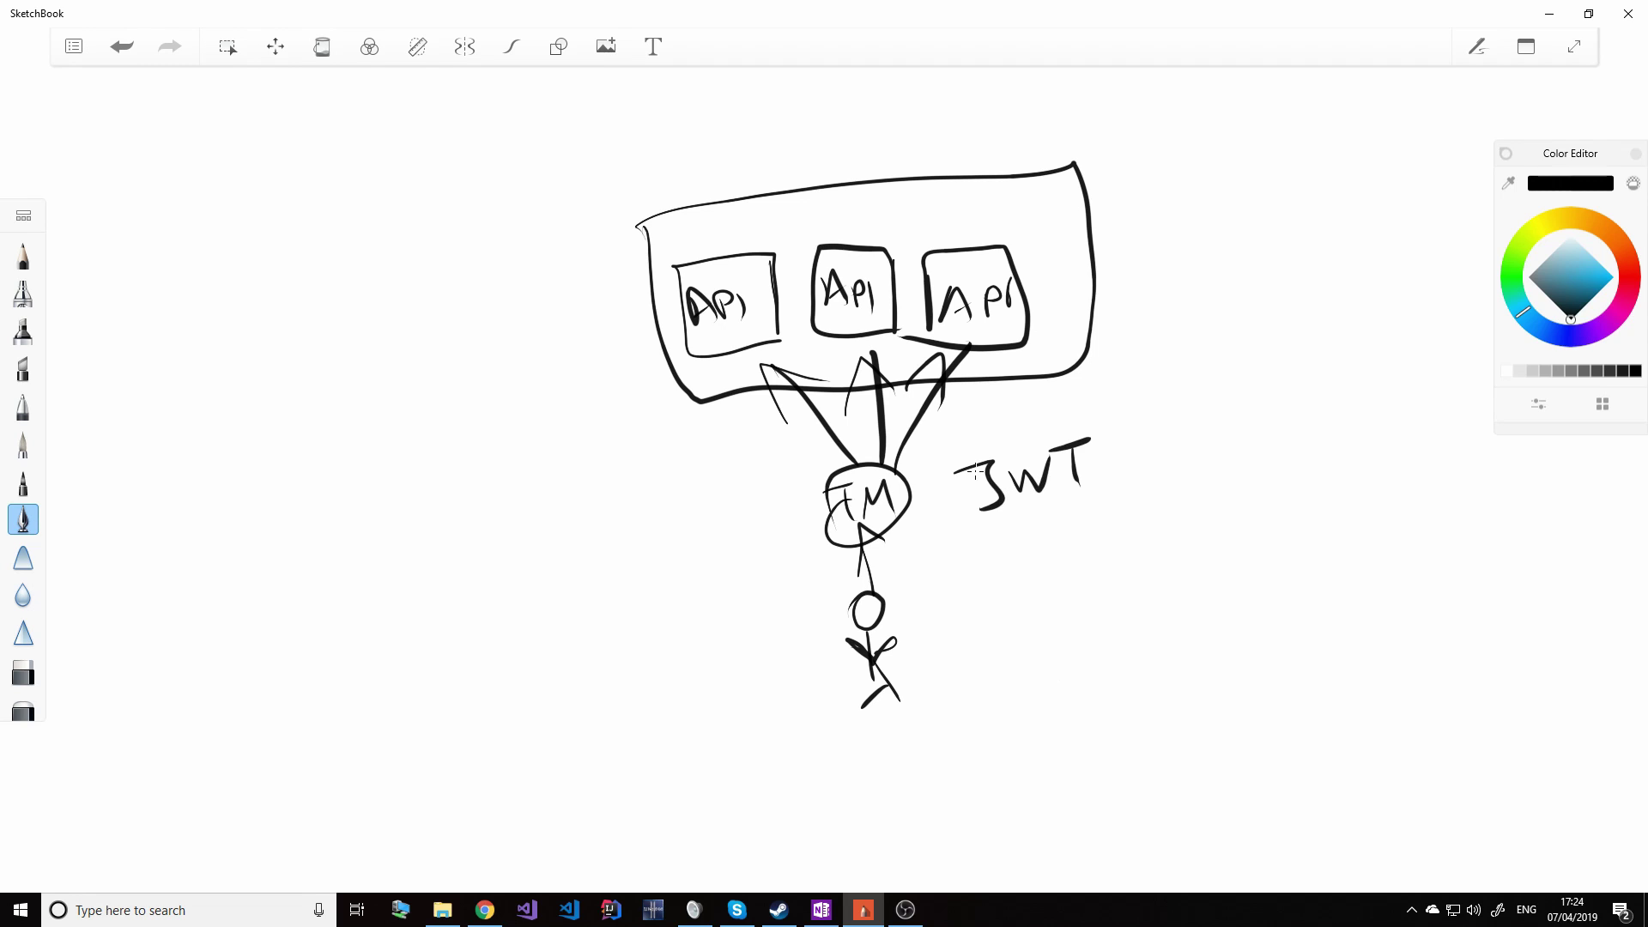
{"action": "mouse_move", "coordinate": [1213, 394]}
{"action": "left_mouse_down"}
{"action": "mouse_move", "coordinate": [1210, 461]}
{"action": "mouse_move", "coordinate": [1234, 464]}
{"action": "left_mouse_up"}
{"action": "mouse_move", "coordinate": [1388, 635]}
{"action": "left_mouse_down"}
{"action": "mouse_move", "coordinate": [1412, 667]}
{"action": "mouse_move", "coordinate": [1394, 717]}
{"action": "left_mouse_up"}
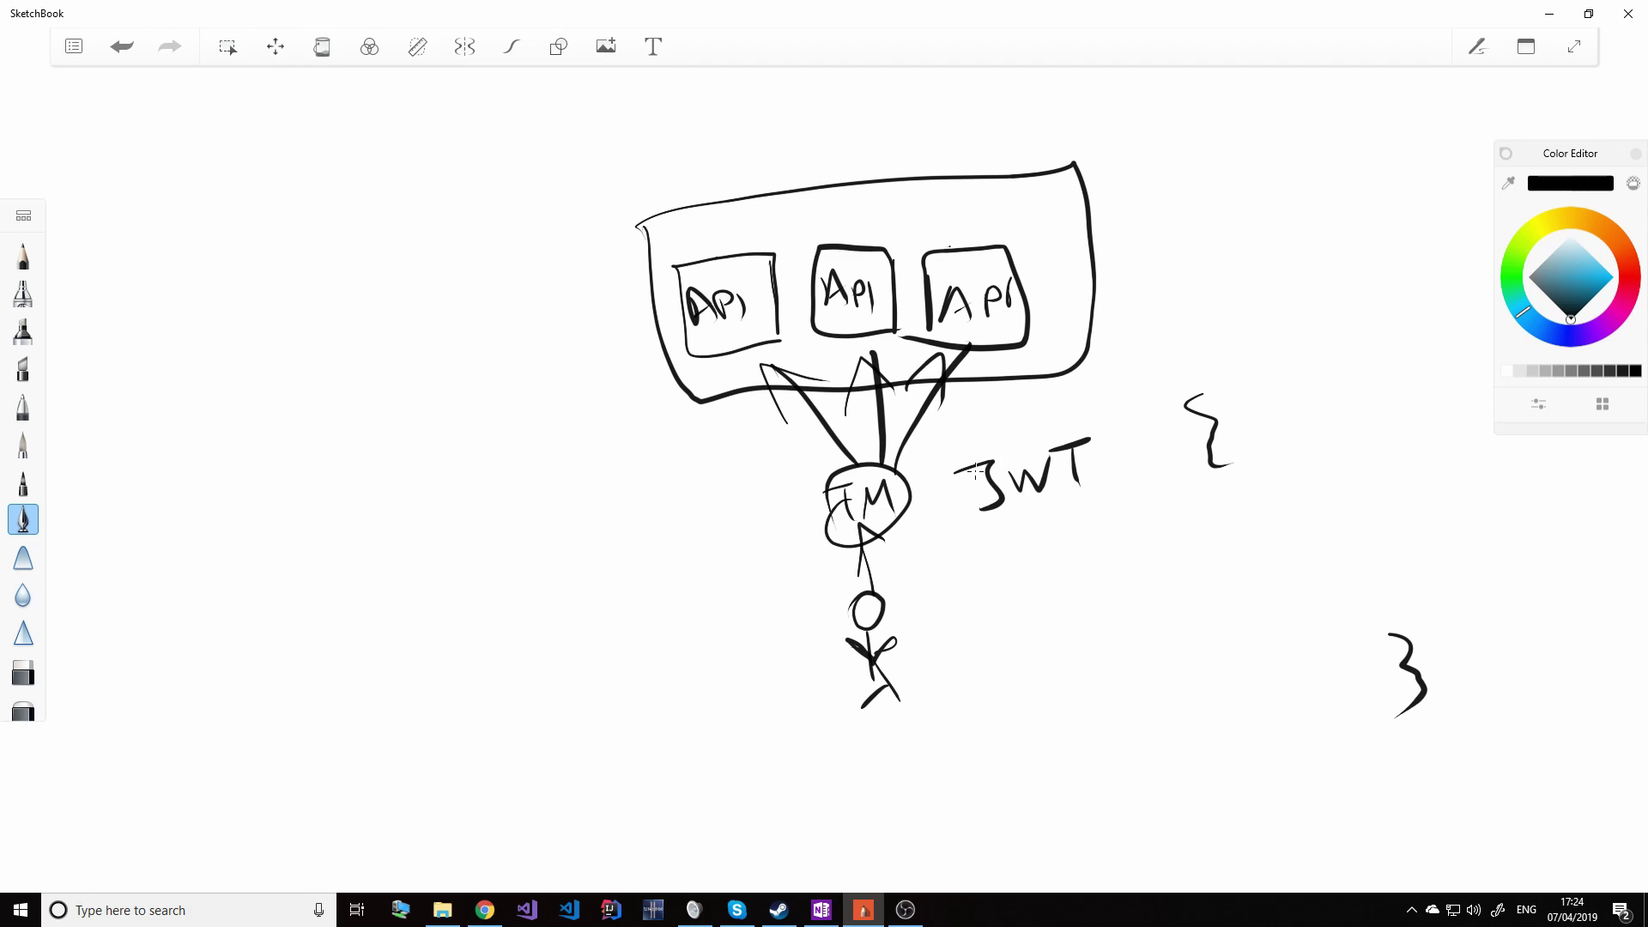
- Start a new sketch and write 'signature' to complete header.payload.signature
{"action": "left_click", "coordinate": [73, 46]}
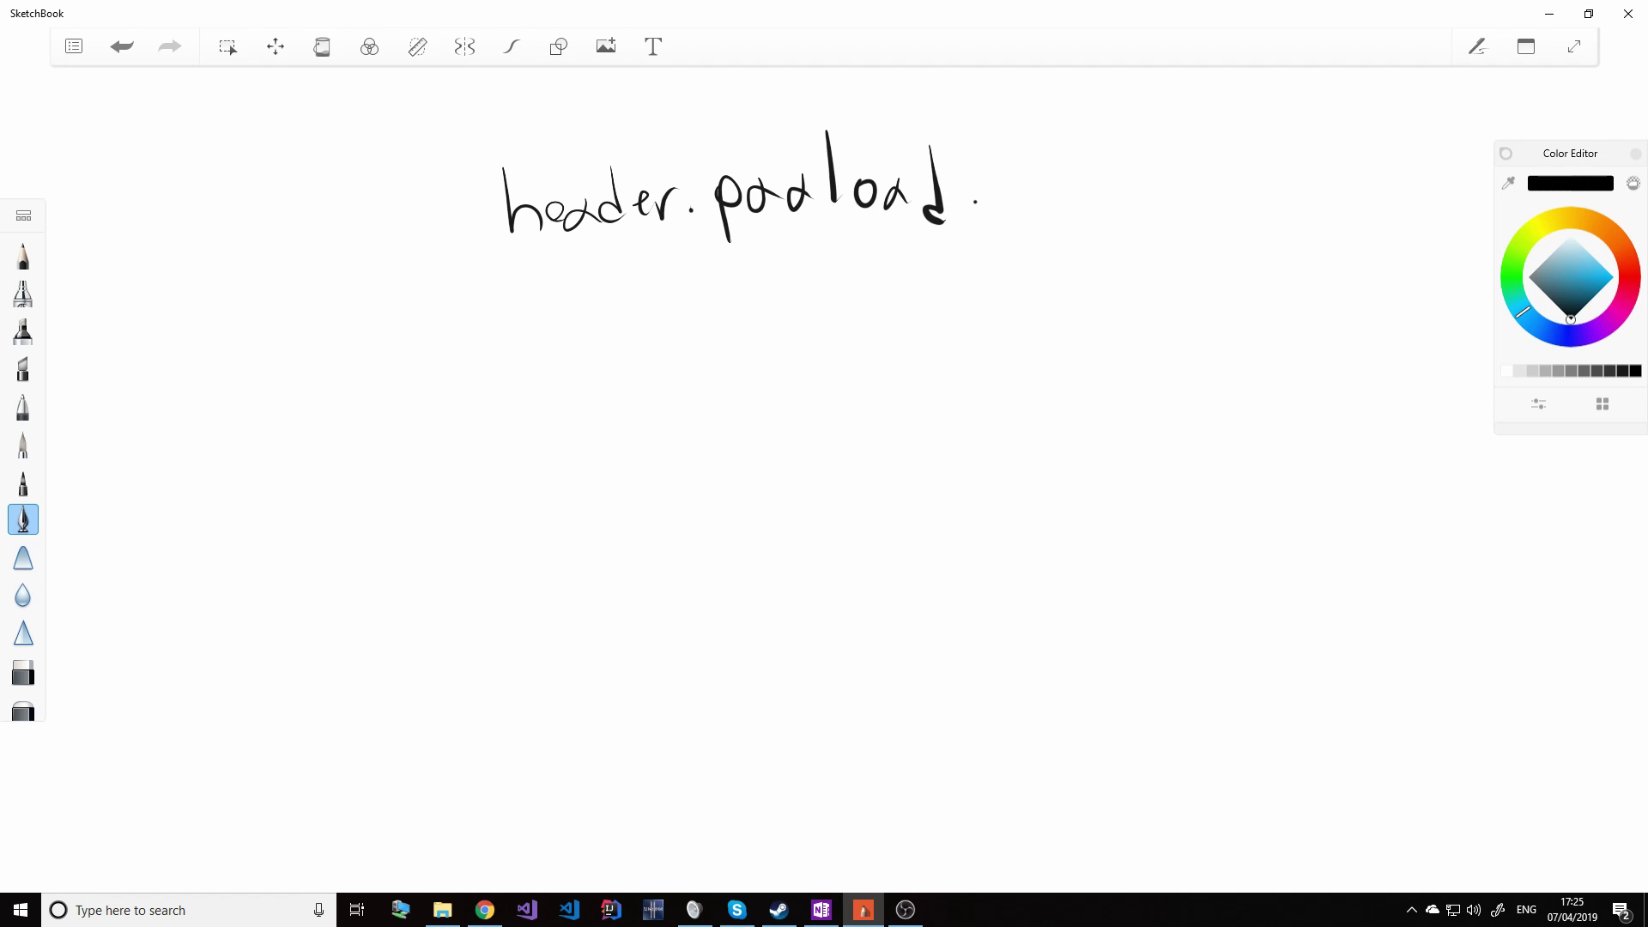
{"action": "mouse_move", "coordinate": [993, 165]}
{"action": "left_mouse_down"}
{"action": "mouse_move", "coordinate": [1009, 184]}
{"action": "mouse_move", "coordinate": [996, 205]}
{"action": "left_mouse_up"}
{"action": "mouse_move", "coordinate": [1040, 182]}
{"action": "left_mouse_down"}
{"action": "mouse_move", "coordinate": [1037, 201]}
{"action": "mouse_move", "coordinate": [1089, 206]}
{"action": "mouse_move", "coordinate": [1079, 225]}
{"action": "left_mouse_up"}
{"action": "left_click", "coordinate": [1034, 157]}
{"action": "left_click_drag", "start_coordinate": [1103, 197], "coordinate": [1164, 207]}
{"action": "mouse_move", "coordinate": [1182, 125]}
{"action": "left_mouse_down"}
{"action": "mouse_move", "coordinate": [1189, 209]}
{"action": "mouse_move", "coordinate": [1215, 172]}
{"action": "left_mouse_up"}
{"action": "mouse_move", "coordinate": [1211, 171]}
{"action": "left_mouse_down"}
{"action": "mouse_move", "coordinate": [1244, 196]}
{"action": "mouse_move", "coordinate": [1270, 159]}
{"action": "left_mouse_up"}
{"action": "mouse_move", "coordinate": [1286, 161]}
{"action": "left_mouse_down"}
{"action": "mouse_move", "coordinate": [1279, 194]}
{"action": "mouse_move", "coordinate": [1303, 196]}
{"action": "left_mouse_up"}
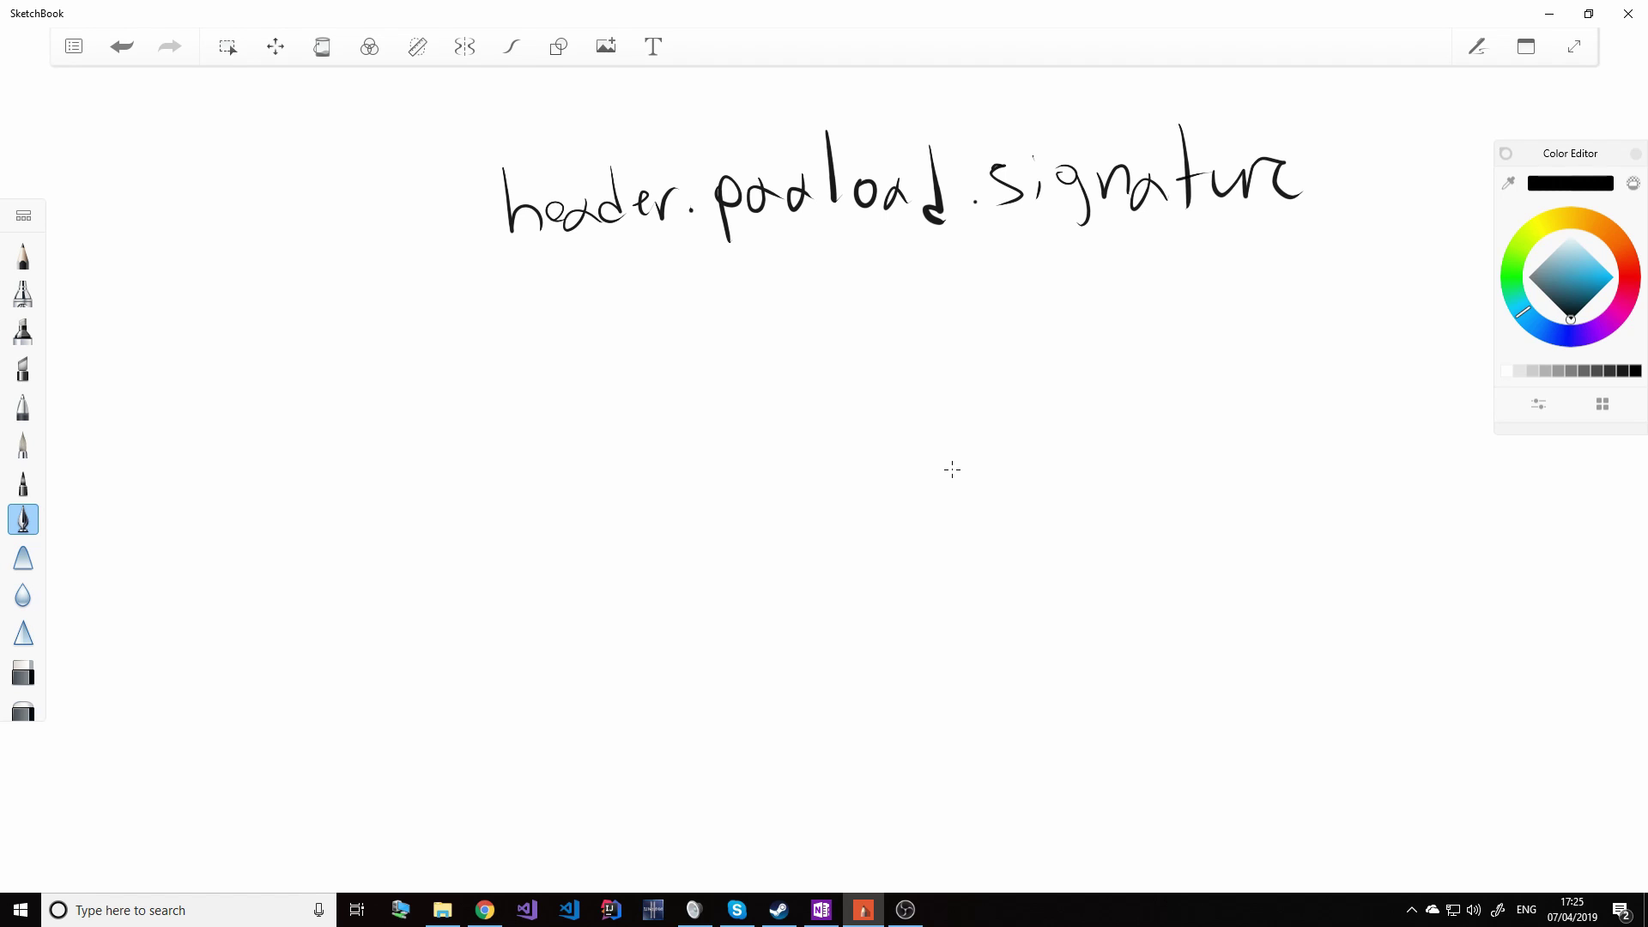
- Draw down arrows from header and payload, each pointing to 'Json'
{"action": "left_click_drag", "start_coordinate": [570, 257], "coordinate": [576, 371]}
{"action": "left_click_drag", "start_coordinate": [597, 332], "coordinate": [542, 393]}
{"action": "mouse_move", "coordinate": [542, 395]}
{"action": "left_mouse_down"}
{"action": "mouse_move", "coordinate": [534, 475]}
{"action": "mouse_move", "coordinate": [600, 439]}
{"action": "left_mouse_up"}
{"action": "left_click_drag", "start_coordinate": [605, 455], "coordinate": [635, 442]}
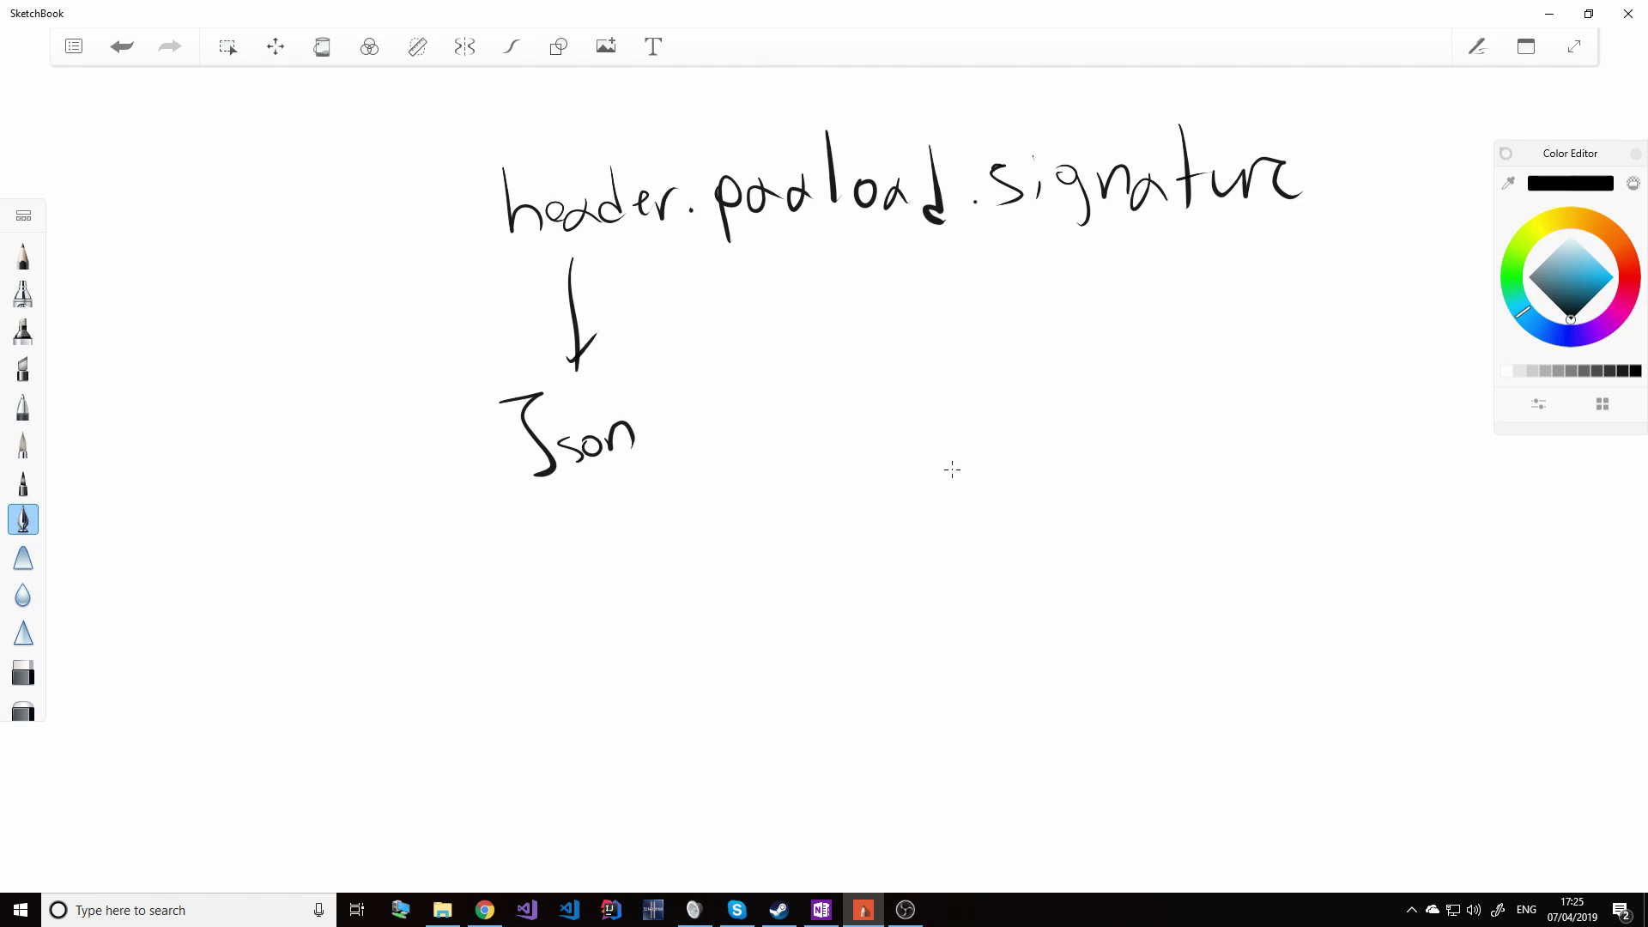
{"action": "mouse_move", "coordinate": [812, 254]}
{"action": "left_mouse_down"}
{"action": "mouse_move", "coordinate": [812, 302]}
{"action": "mouse_move", "coordinate": [837, 299]}
{"action": "left_mouse_up"}
{"action": "mouse_move", "coordinate": [793, 388]}
{"action": "left_mouse_down"}
{"action": "mouse_move", "coordinate": [811, 417]}
{"action": "mouse_move", "coordinate": [797, 452]}
{"action": "left_mouse_up"}
{"action": "mouse_move", "coordinate": [719, 380]}
{"action": "left_mouse_down"}
{"action": "mouse_move", "coordinate": [788, 446]}
{"action": "mouse_move", "coordinate": [766, 482]}
{"action": "left_mouse_up"}
{"action": "mouse_move", "coordinate": [842, 402]}
{"action": "left_mouse_down"}
{"action": "mouse_move", "coordinate": [834, 419]}
{"action": "mouse_move", "coordinate": [857, 410]}
{"action": "left_mouse_up"}
{"action": "left_click_drag", "start_coordinate": [854, 421], "coordinate": [899, 425]}
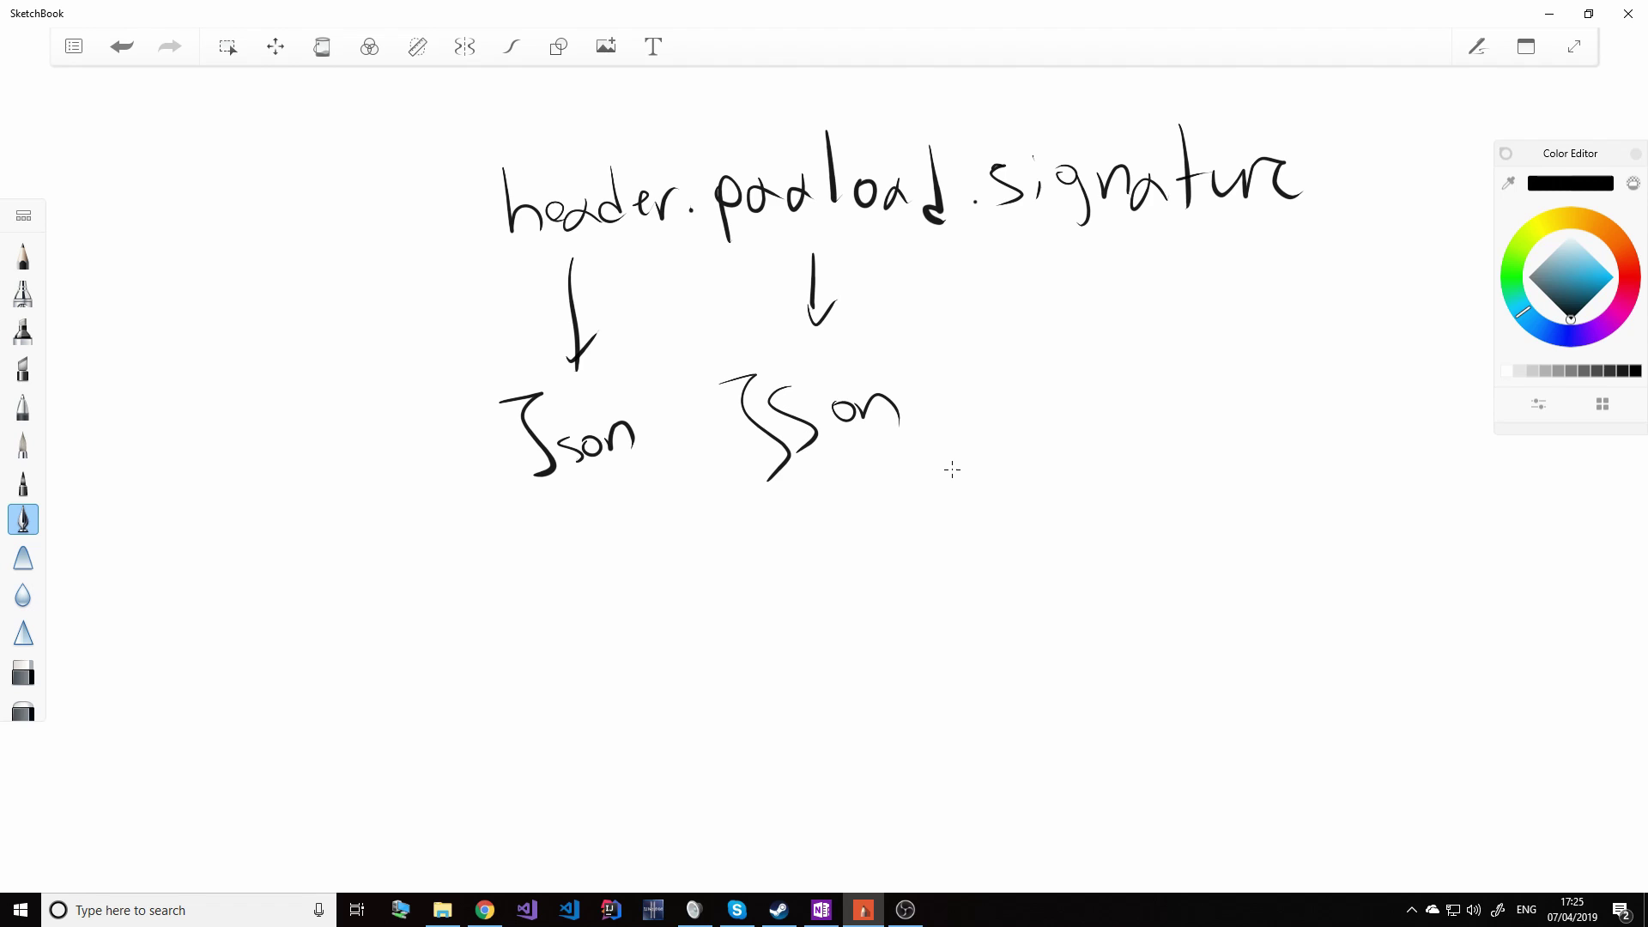
- Draw a down arrow from signature pointing to 'hash'
{"action": "mouse_move", "coordinate": [1122, 245]}
{"action": "left_mouse_down"}
{"action": "mouse_move", "coordinate": [1120, 331]}
{"action": "mouse_move", "coordinate": [1143, 285]}
{"action": "left_mouse_up"}
{"action": "mouse_move", "coordinate": [1063, 357]}
{"action": "left_mouse_down"}
{"action": "mouse_move", "coordinate": [1088, 409]}
{"action": "mouse_move", "coordinate": [1125, 410]}
{"action": "left_mouse_up"}
{"action": "left_click_drag", "start_coordinate": [1150, 381], "coordinate": [1138, 410]}
{"action": "left_click_drag", "start_coordinate": [1163, 352], "coordinate": [1193, 418]}
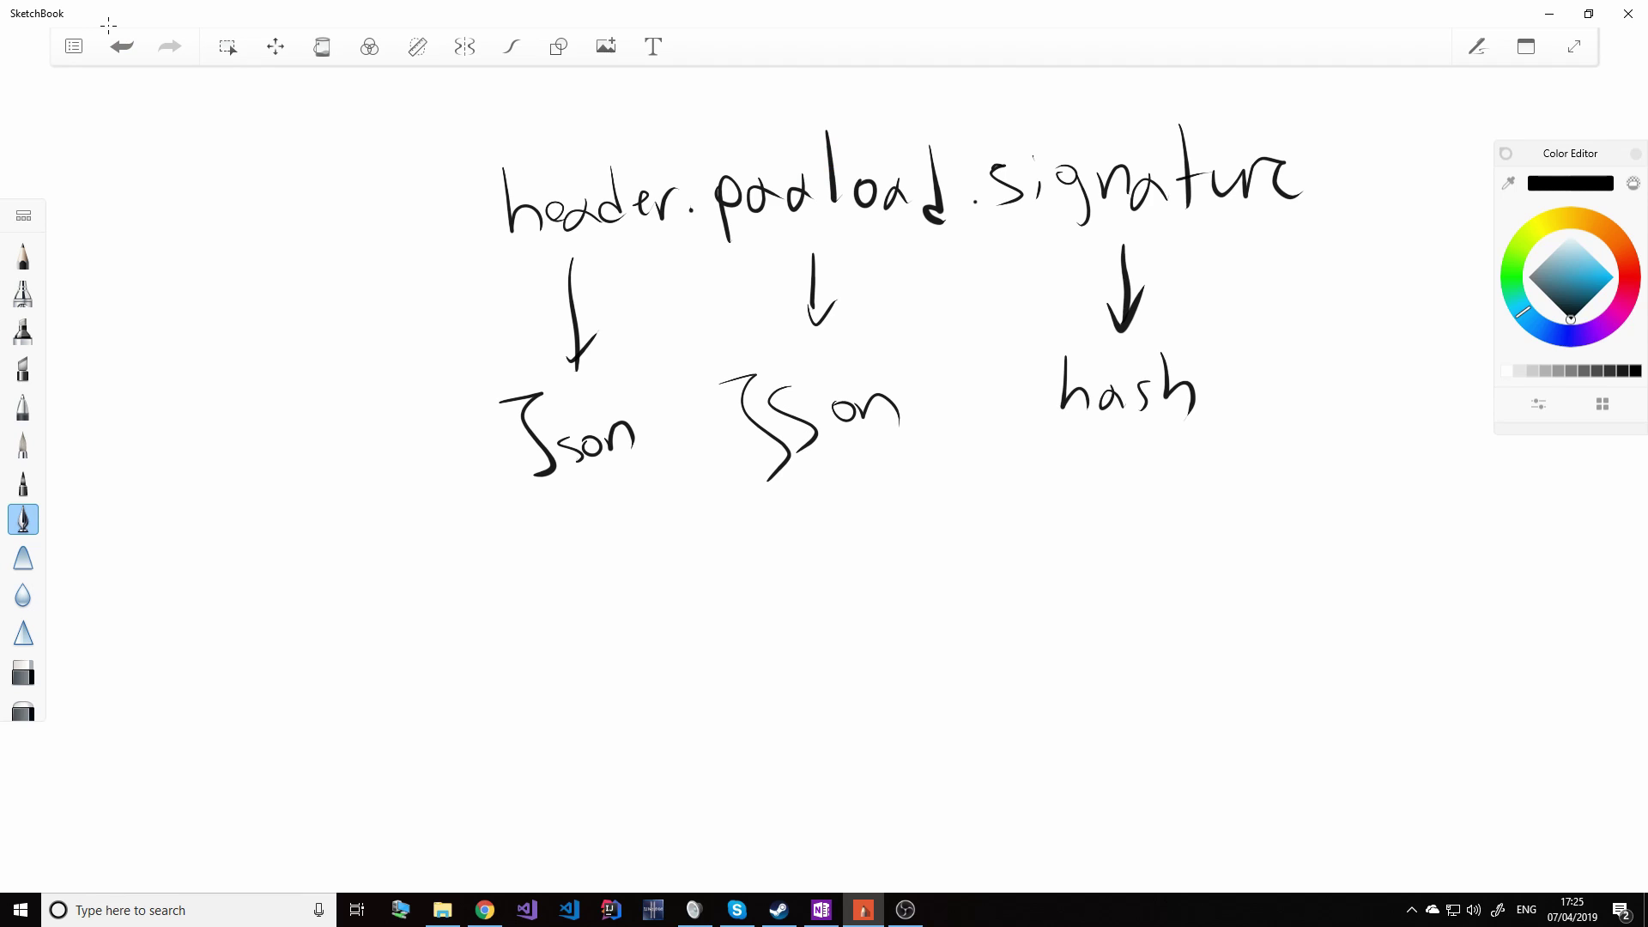
- Write 'base64' under the first Json, then a dot and a second 'base64'
{"action": "left_click_drag", "start_coordinate": [601, 506], "coordinate": [604, 543]}
{"action": "mouse_move", "coordinate": [601, 549]}
{"action": "left_mouse_down"}
{"action": "mouse_move", "coordinate": [612, 567]}
{"action": "mouse_move", "coordinate": [623, 546]}
{"action": "left_mouse_up"}
{"action": "mouse_move", "coordinate": [554, 620]}
{"action": "left_mouse_down"}
{"action": "mouse_move", "coordinate": [558, 649]}
{"action": "mouse_move", "coordinate": [580, 642]}
{"action": "left_mouse_up"}
{"action": "mouse_move", "coordinate": [600, 632]}
{"action": "left_mouse_down"}
{"action": "mouse_move", "coordinate": [592, 648]}
{"action": "mouse_move", "coordinate": [606, 639]}
{"action": "left_mouse_up"}
{"action": "mouse_move", "coordinate": [612, 640]}
{"action": "left_mouse_down"}
{"action": "mouse_move", "coordinate": [620, 619]}
{"action": "mouse_move", "coordinate": [625, 650]}
{"action": "mouse_move", "coordinate": [675, 628]}
{"action": "left_mouse_up"}
{"action": "left_click_drag", "start_coordinate": [688, 584], "coordinate": [716, 624]}
{"action": "left_click", "coordinate": [763, 622]}
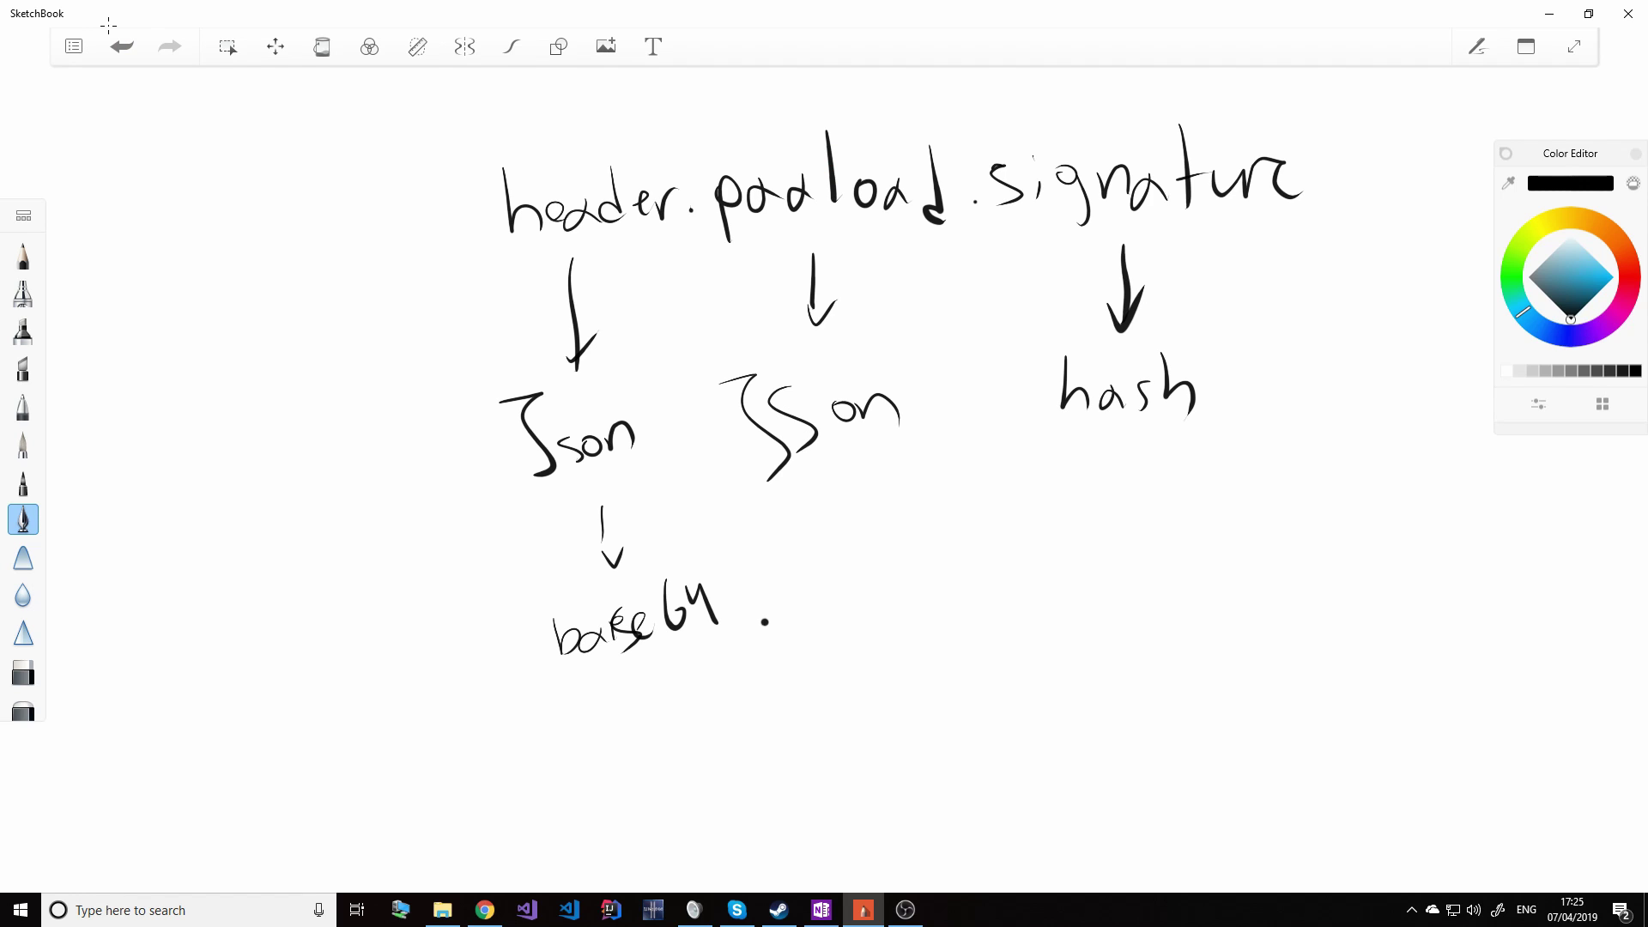
{"action": "mouse_move", "coordinate": [817, 557]}
{"action": "left_mouse_down"}
{"action": "mouse_move", "coordinate": [843, 605]}
{"action": "mouse_move", "coordinate": [893, 611]}
{"action": "mouse_move", "coordinate": [919, 585]}
{"action": "left_mouse_up"}
{"action": "mouse_move", "coordinate": [945, 544]}
{"action": "left_mouse_down"}
{"action": "mouse_move", "coordinate": [932, 592]}
{"action": "mouse_move", "coordinate": [974, 568]}
{"action": "mouse_move", "coordinate": [995, 591]}
{"action": "left_mouse_up"}
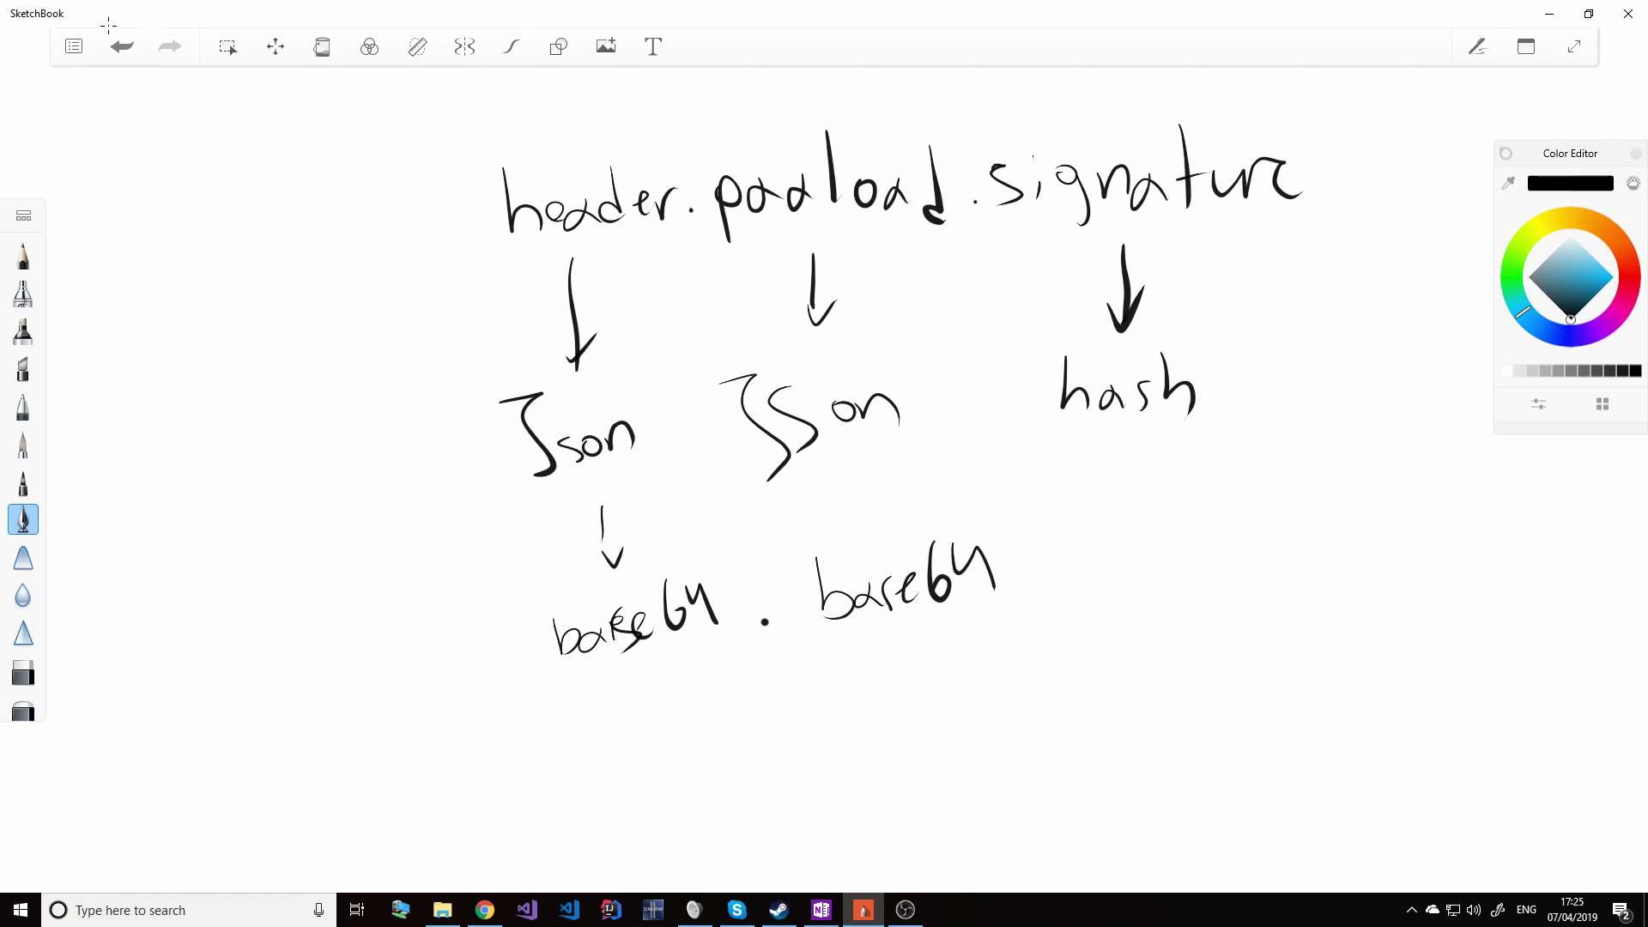
- Write a third 'base64' under hash with an arrow, and add the connecting dots
{"action": "mouse_move", "coordinate": [1077, 545]}
{"action": "left_mouse_down"}
{"action": "mouse_move", "coordinate": [1118, 594]}
{"action": "mouse_move", "coordinate": [1151, 592]}
{"action": "left_mouse_up"}
{"action": "left_click_drag", "start_coordinate": [1171, 562], "coordinate": [1155, 600]}
{"action": "left_click_drag", "start_coordinate": [1181, 576], "coordinate": [1203, 592]}
{"action": "mouse_move", "coordinate": [1228, 541]}
{"action": "left_mouse_down"}
{"action": "mouse_move", "coordinate": [1224, 577]}
{"action": "mouse_move", "coordinate": [1263, 574]}
{"action": "left_mouse_up"}
{"action": "left_click_drag", "start_coordinate": [1277, 547], "coordinate": [1281, 595]}
{"action": "left_click_drag", "start_coordinate": [1139, 442], "coordinate": [1143, 495]}
{"action": "left_click_drag", "start_coordinate": [1137, 491], "coordinate": [1163, 489]}
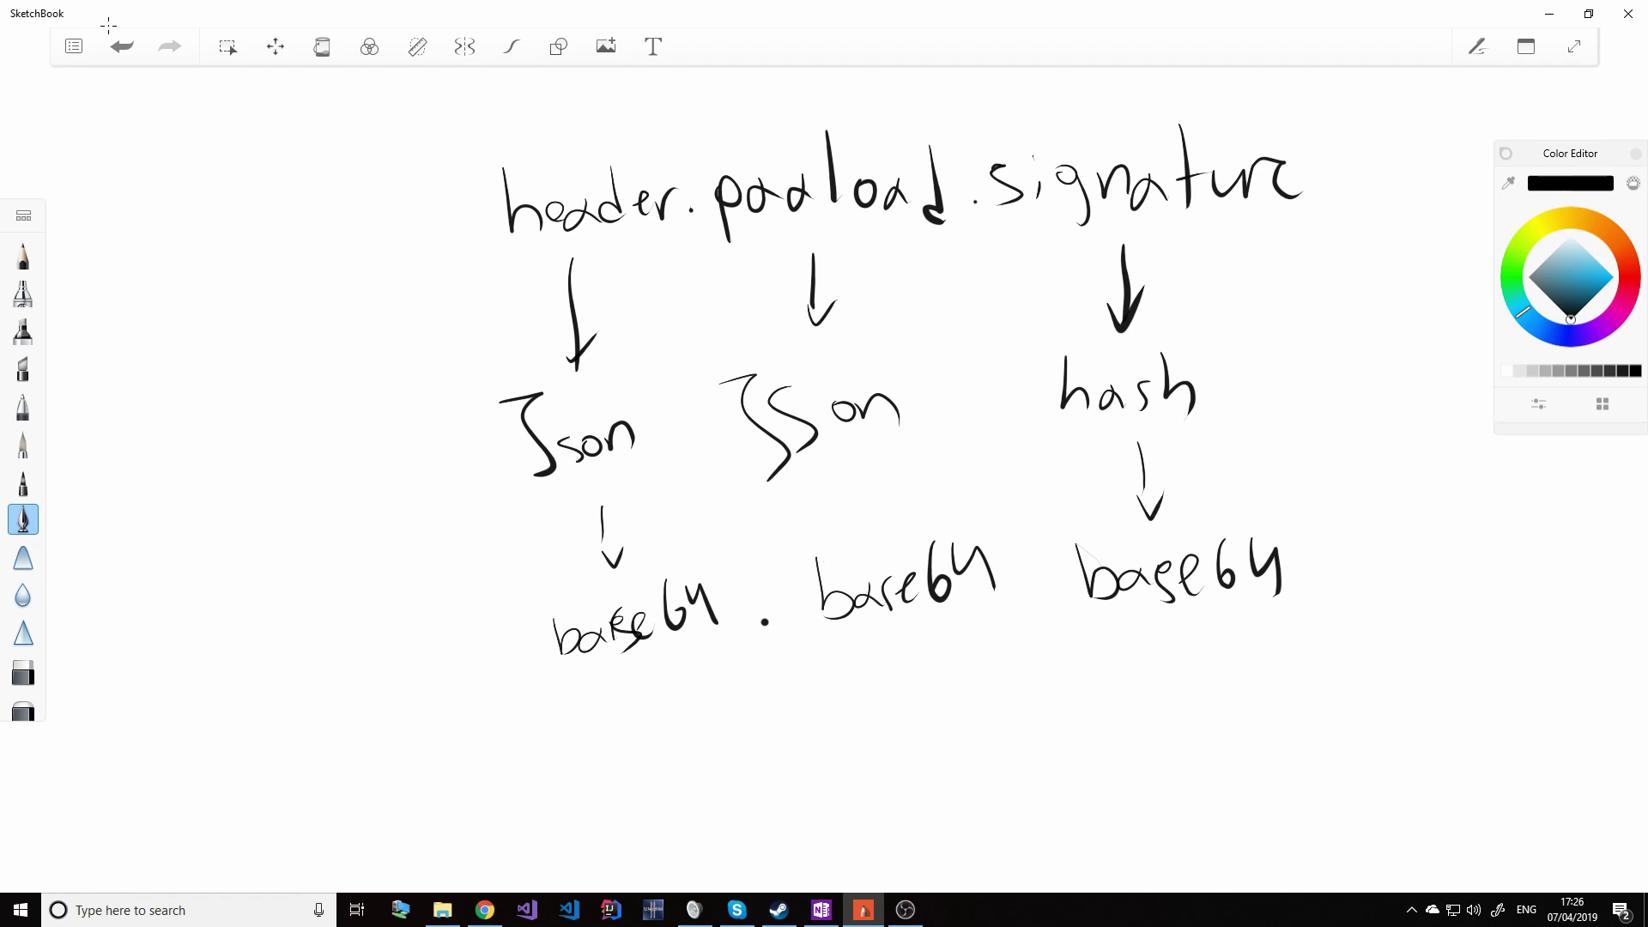
{"action": "left_click_drag", "start_coordinate": [1023, 599], "coordinate": [1030, 605]}
{"action": "left_click_drag", "start_coordinate": [766, 620], "coordinate": [772, 625]}
- In the jwt.io debugger, select the token's header segment and its decoded header JSON
{"action": "key", "text": "alt+Tab"}
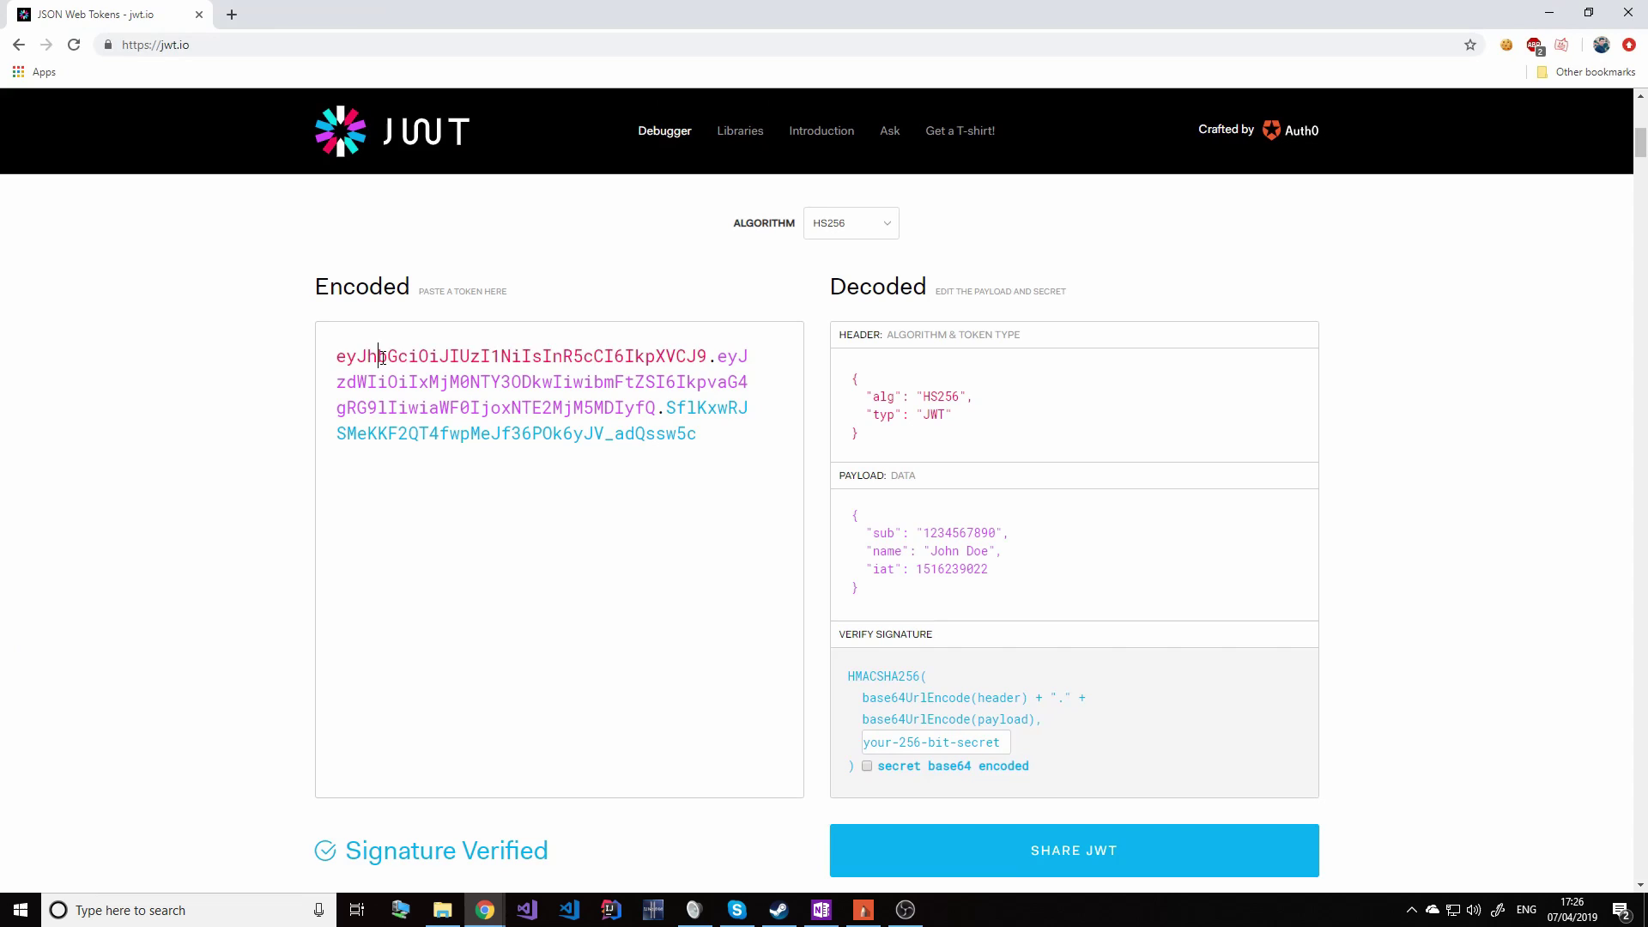
{"action": "double_click", "coordinate": [382, 357]}
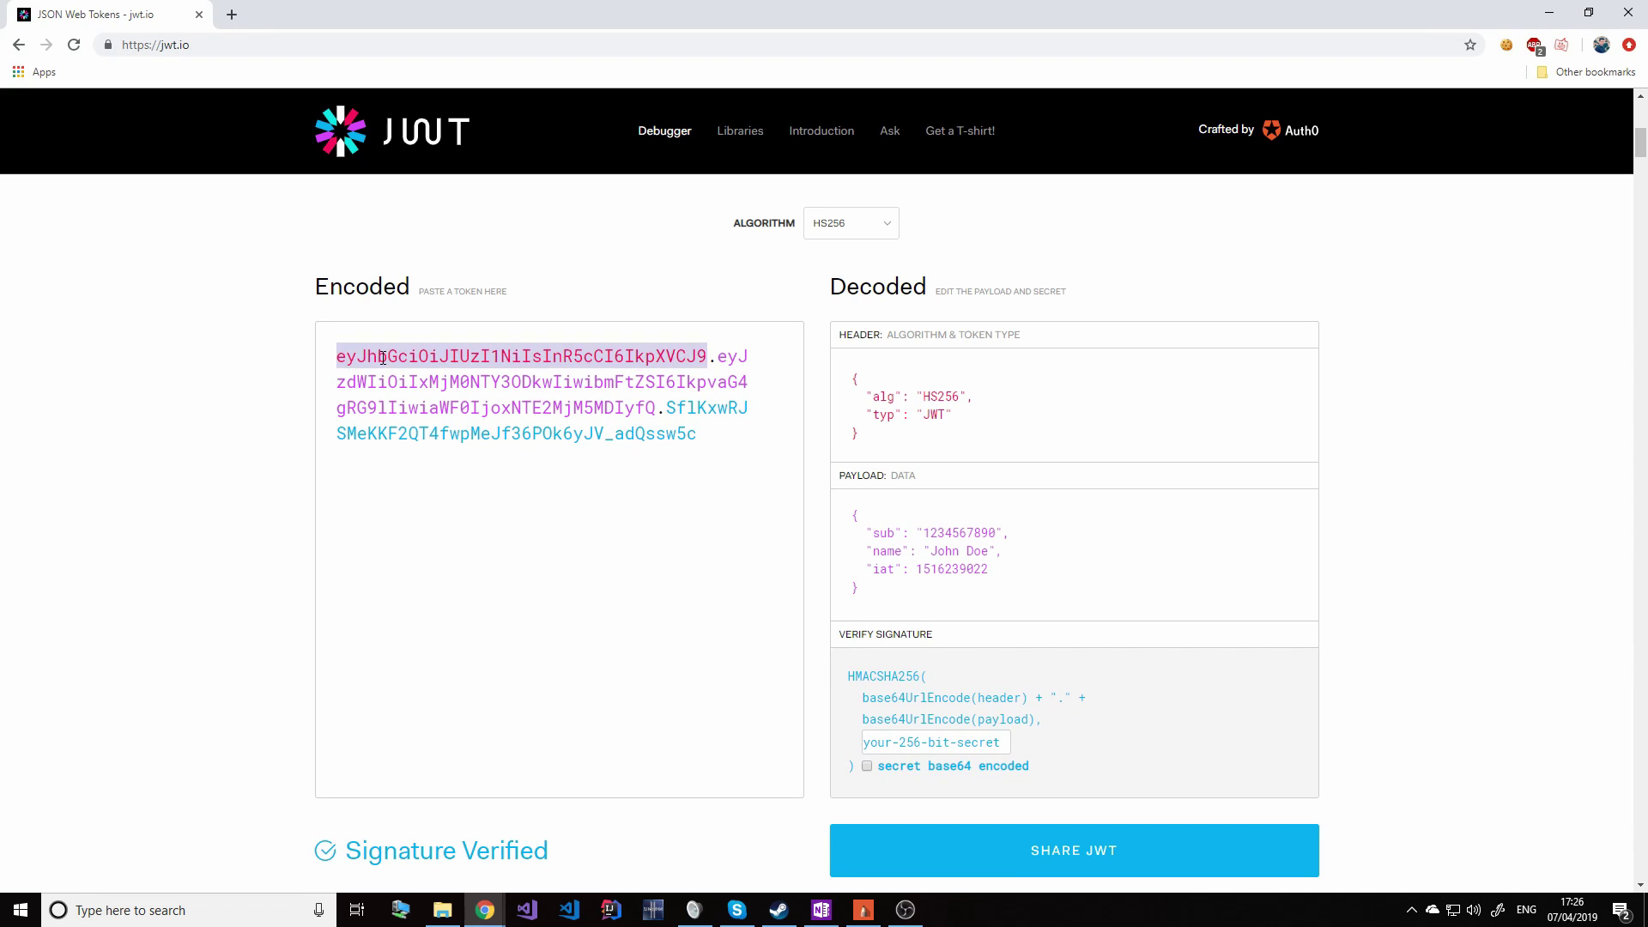
{"action": "left_click_drag", "start_coordinate": [850, 387], "coordinate": [919, 459]}
{"action": "left_click", "coordinate": [933, 408]}
{"action": "scroll", "coordinate": [933, 409], "scroll_direction": "up", "scroll_amount": 1}
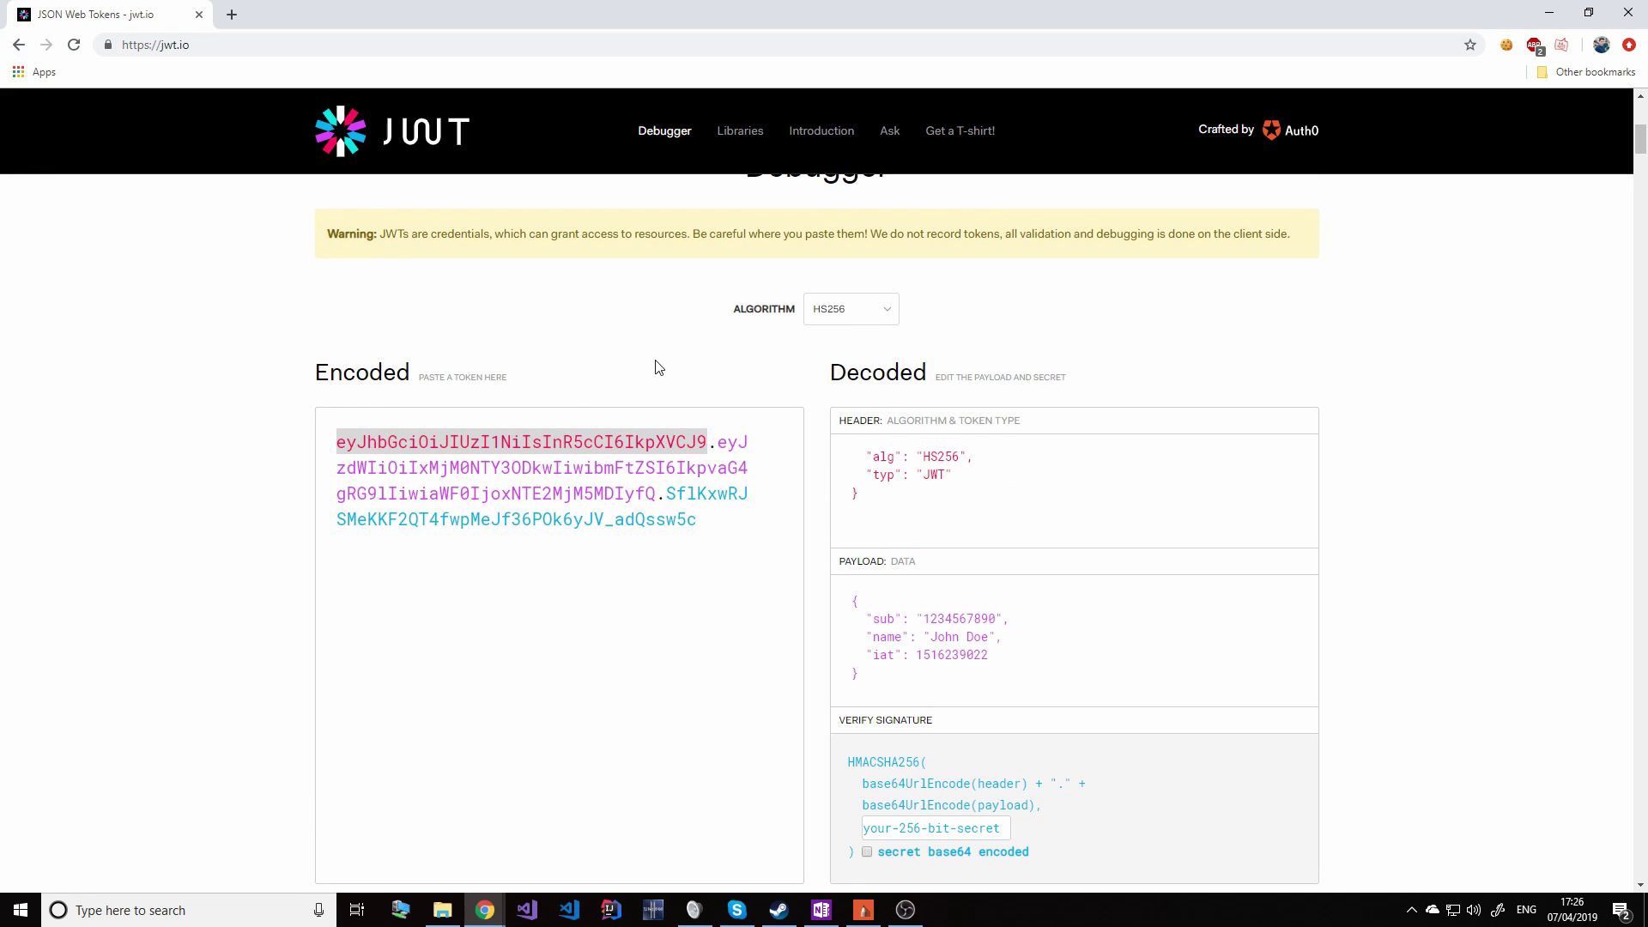
{"action": "scroll", "coordinate": [658, 367], "scroll_direction": "down", "scroll_amount": 1}
{"action": "scroll", "coordinate": [730, 378], "scroll_direction": "down", "scroll_amount": 1}
{"action": "left_click", "coordinate": [728, 296]}
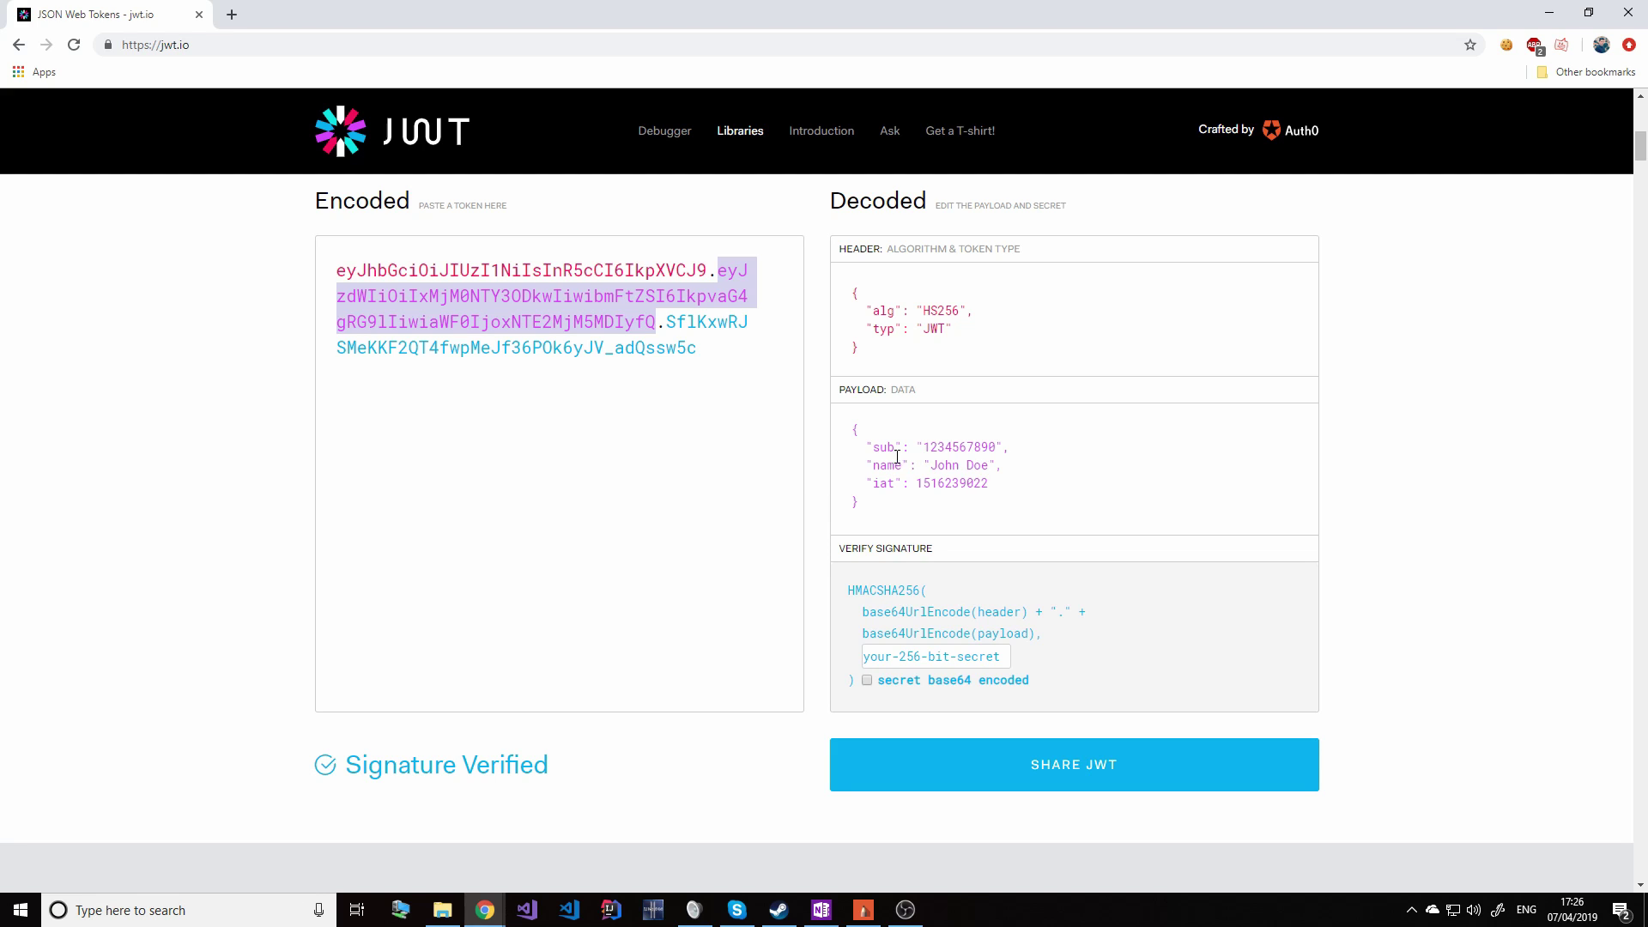
- Select HMACSHA256, base64UrlEncode, header and payload in the signature formula
{"action": "left_click_drag", "start_coordinate": [848, 589], "coordinate": [928, 601]}
{"action": "left_click", "coordinate": [890, 619]}
{"action": "double_click", "coordinate": [904, 611]}
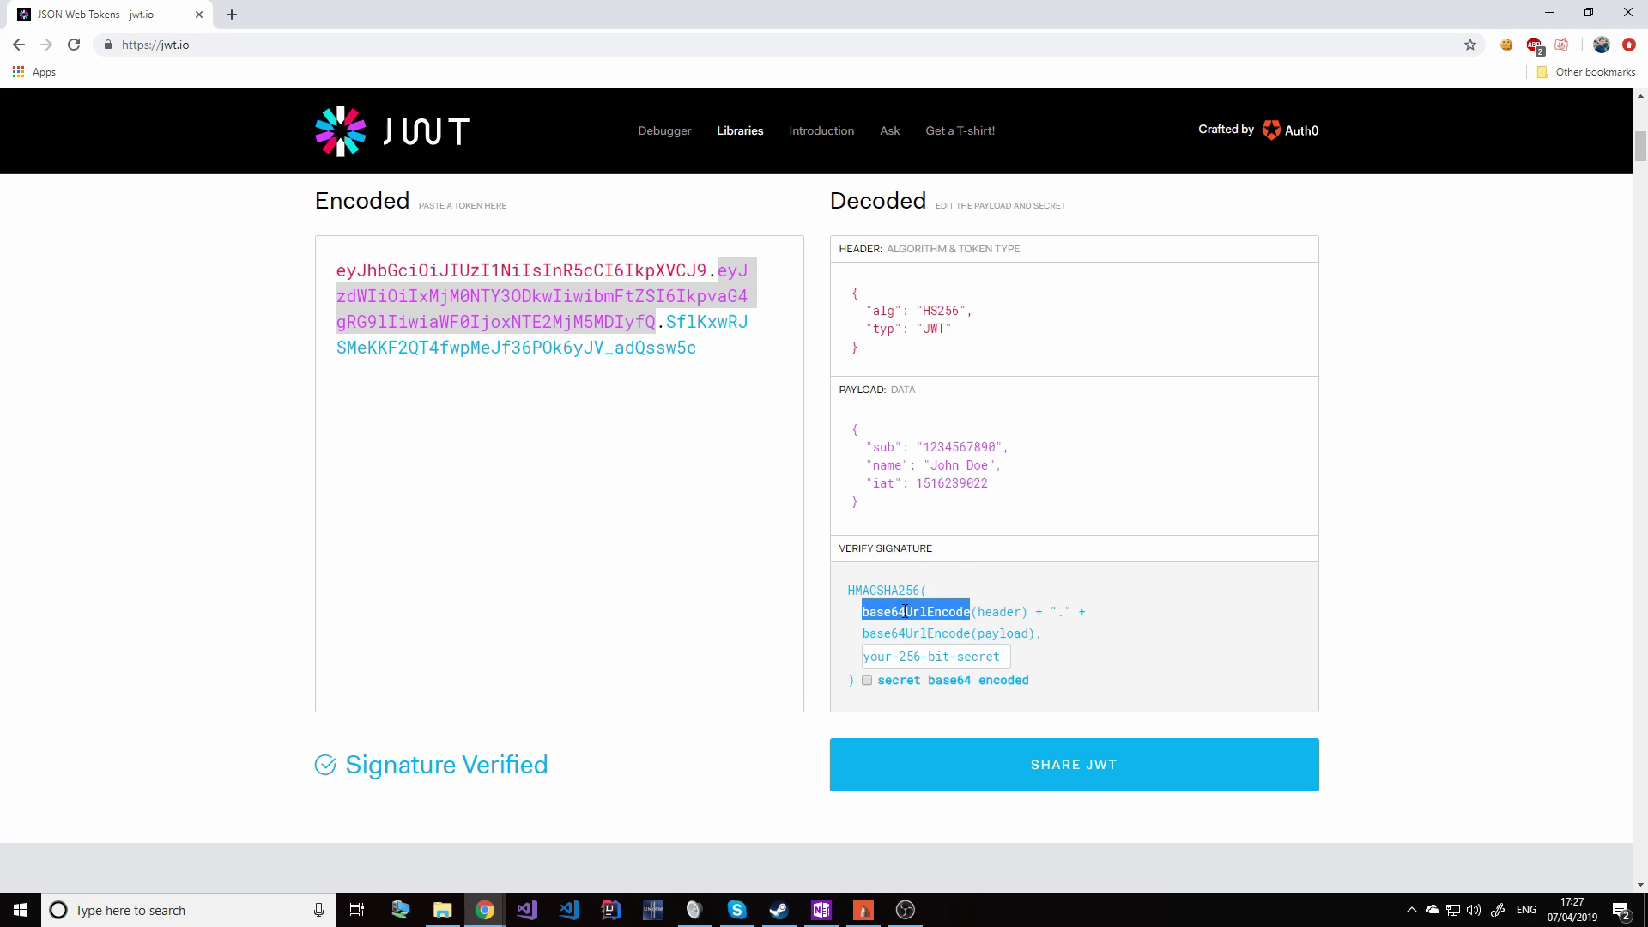
{"action": "double_click", "coordinate": [1003, 612]}
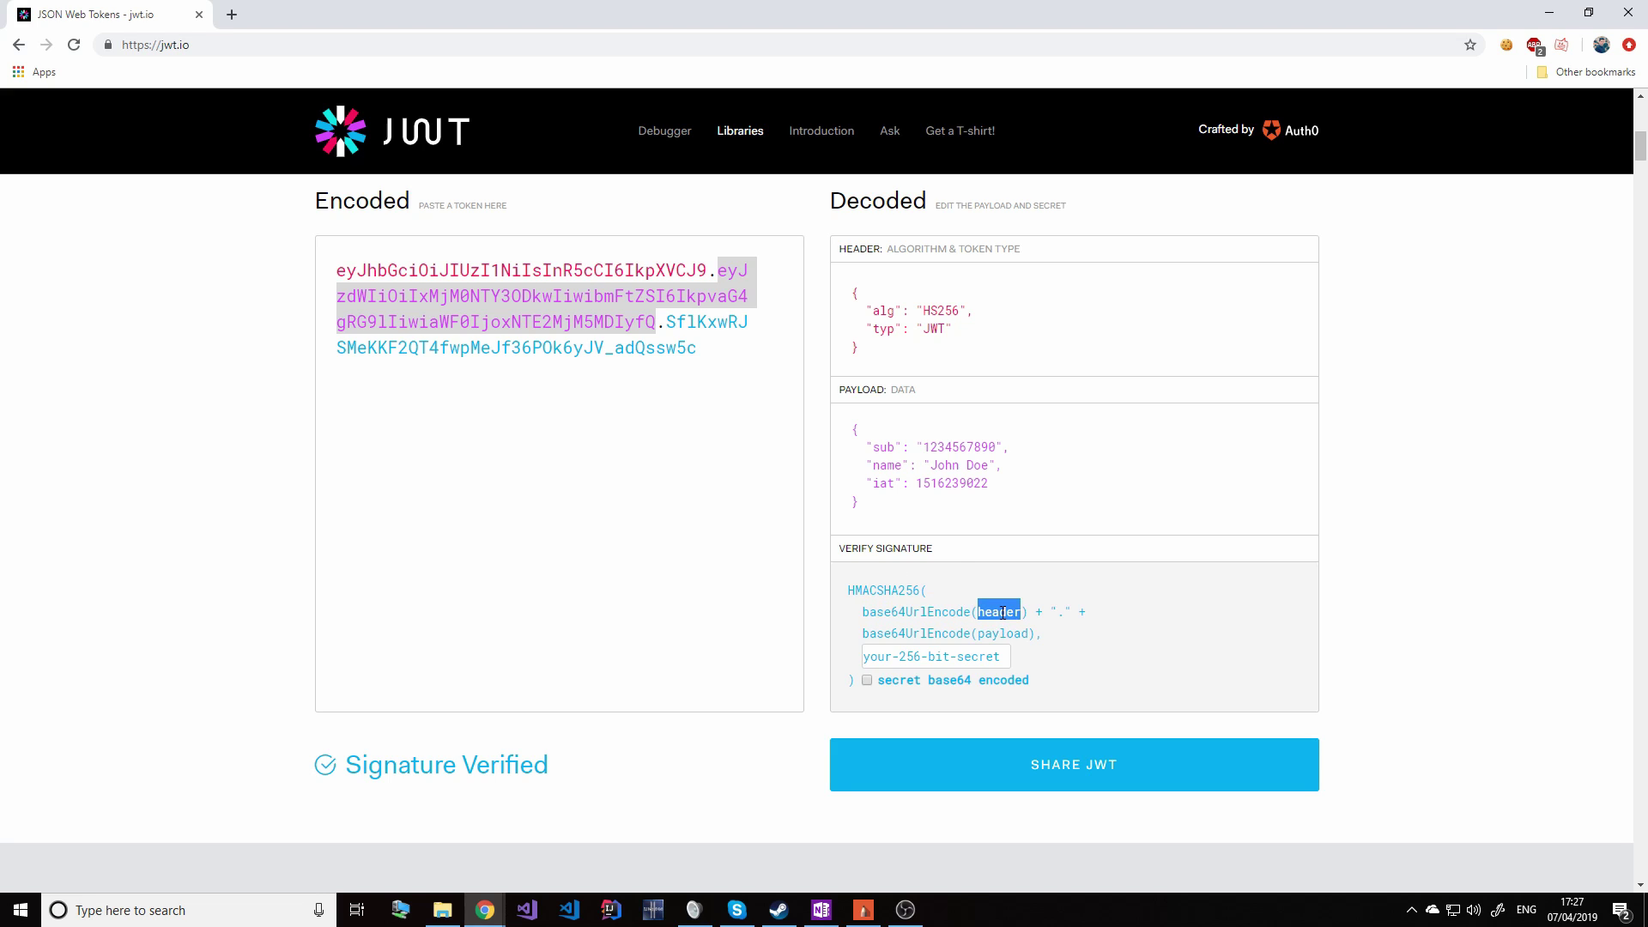
{"action": "double_click", "coordinate": [919, 633]}
{"action": "double_click", "coordinate": [1002, 633]}
- Highlight the header and payload JSON, HS256 and the secret, then move the browser aside
{"action": "left_click_drag", "start_coordinate": [852, 292], "coordinate": [863, 349]}
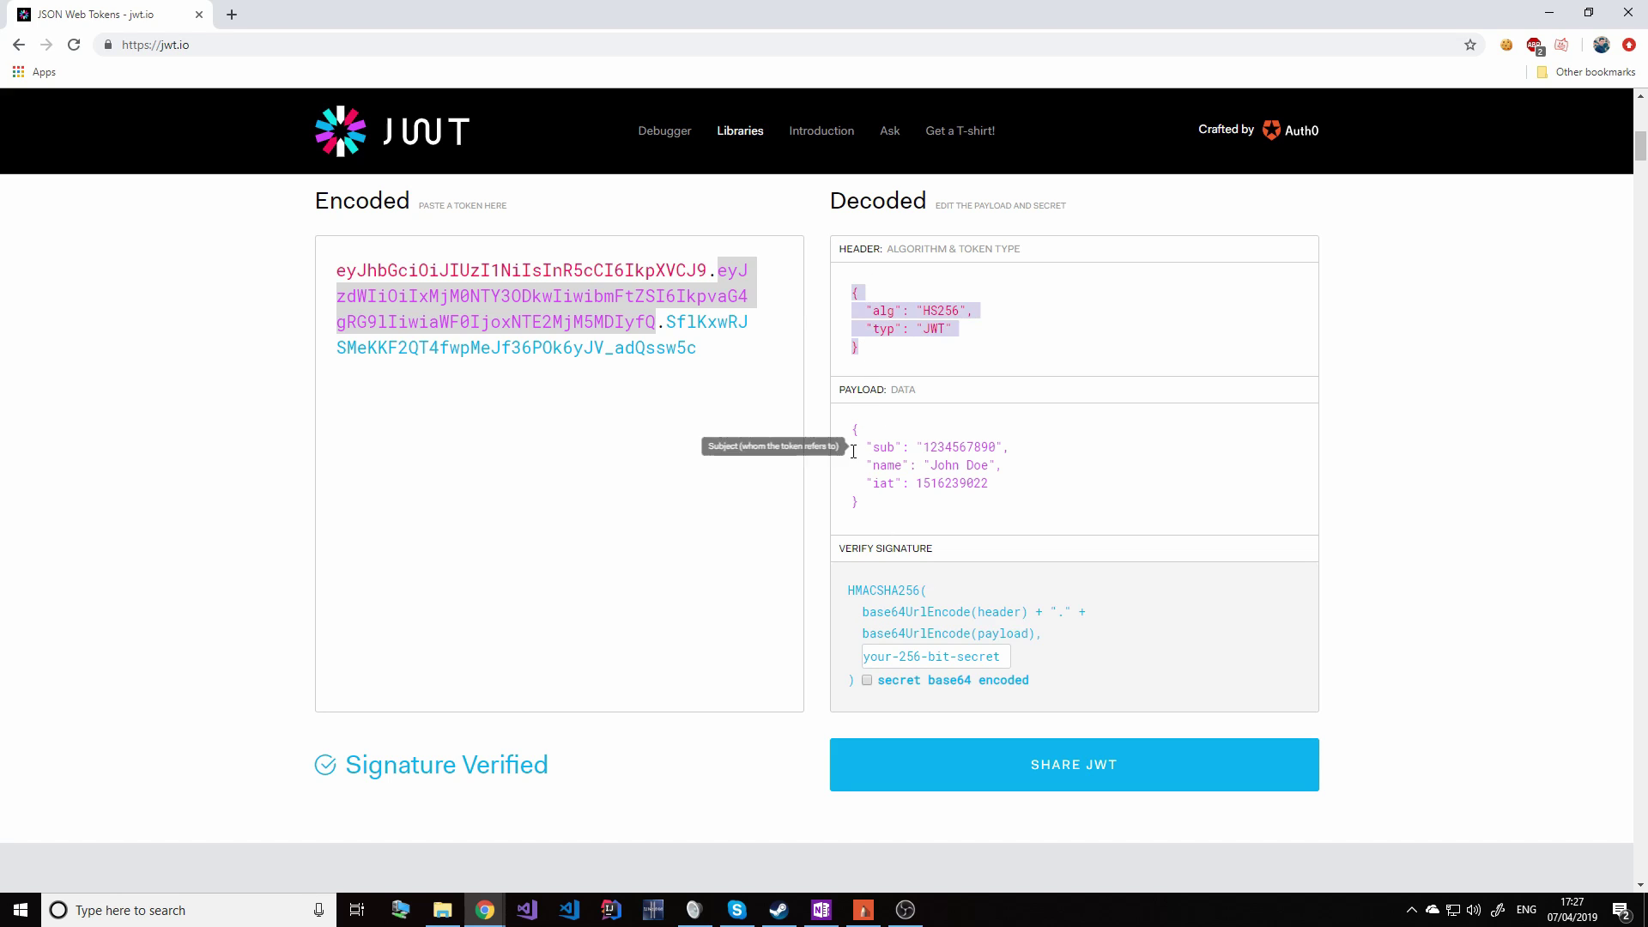
{"action": "left_click_drag", "start_coordinate": [853, 423], "coordinate": [889, 537]}
{"action": "left_click", "coordinate": [910, 557]}
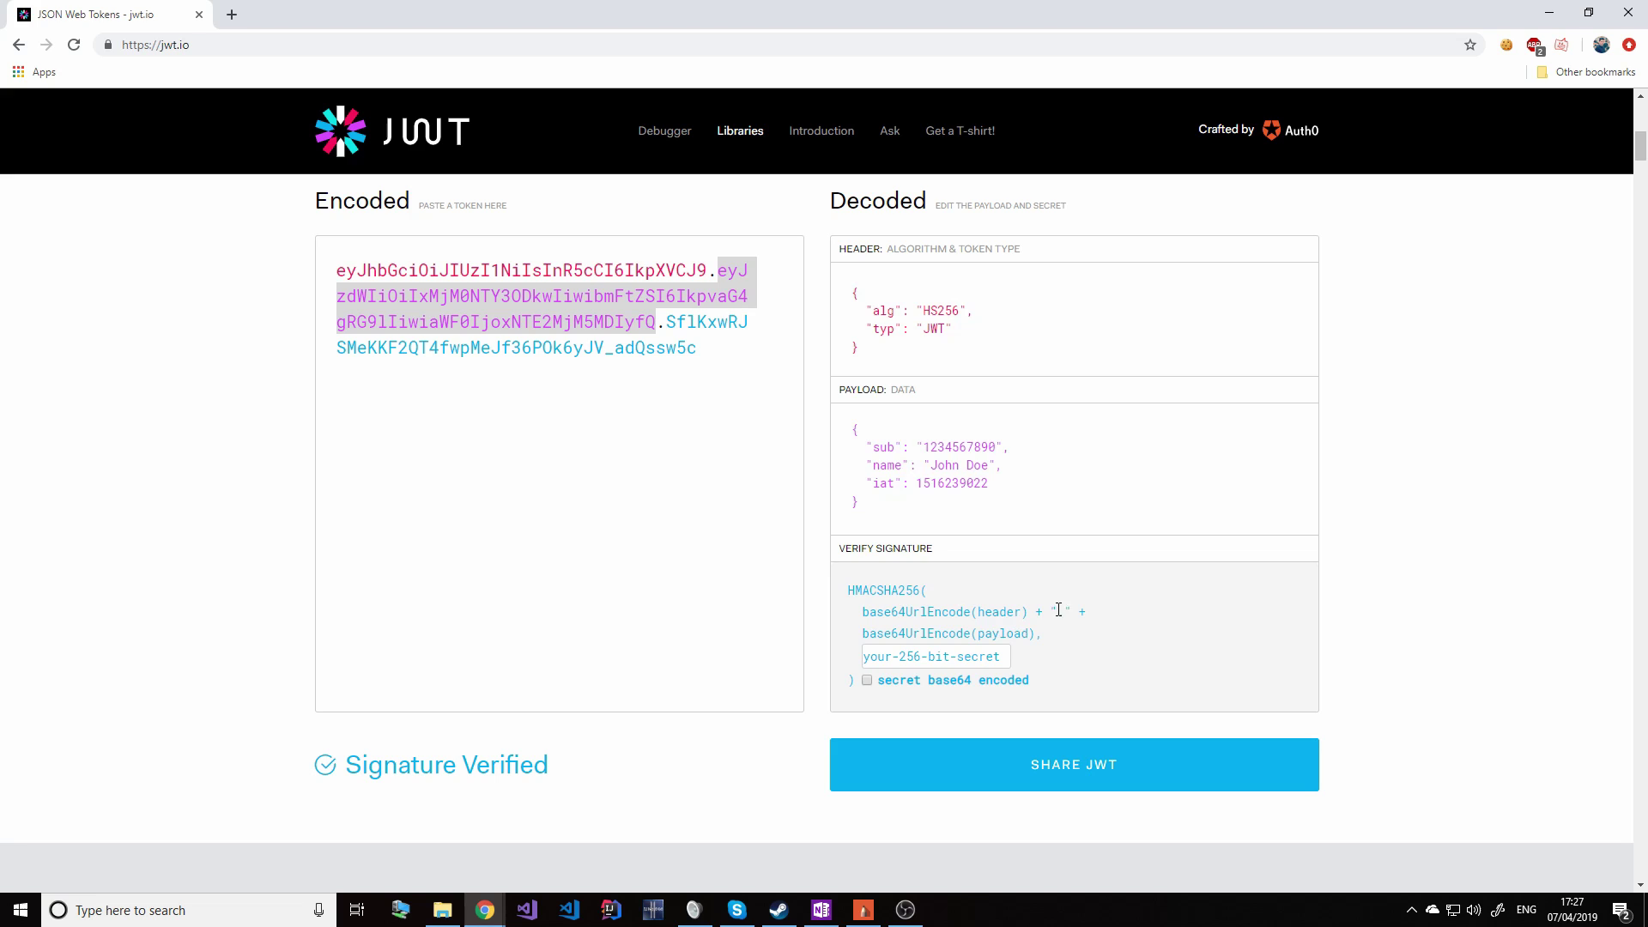
{"action": "double_click", "coordinate": [873, 589]}
{"action": "double_click", "coordinate": [937, 312]}
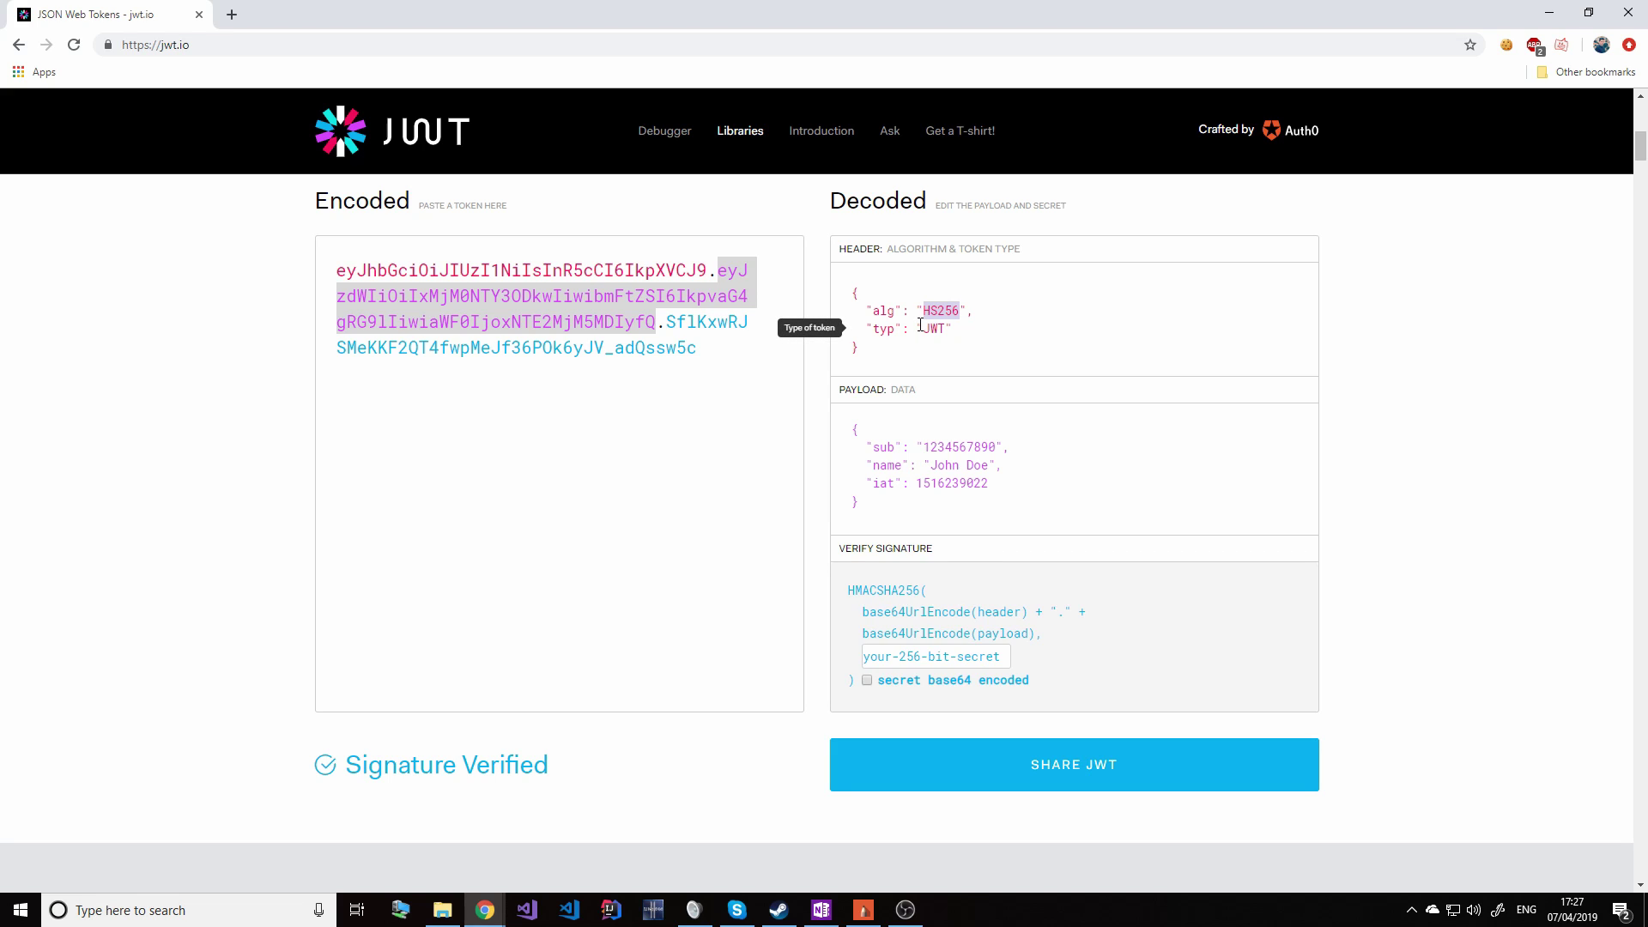
{"action": "left_click_drag", "start_coordinate": [1004, 656], "coordinate": [841, 649]}
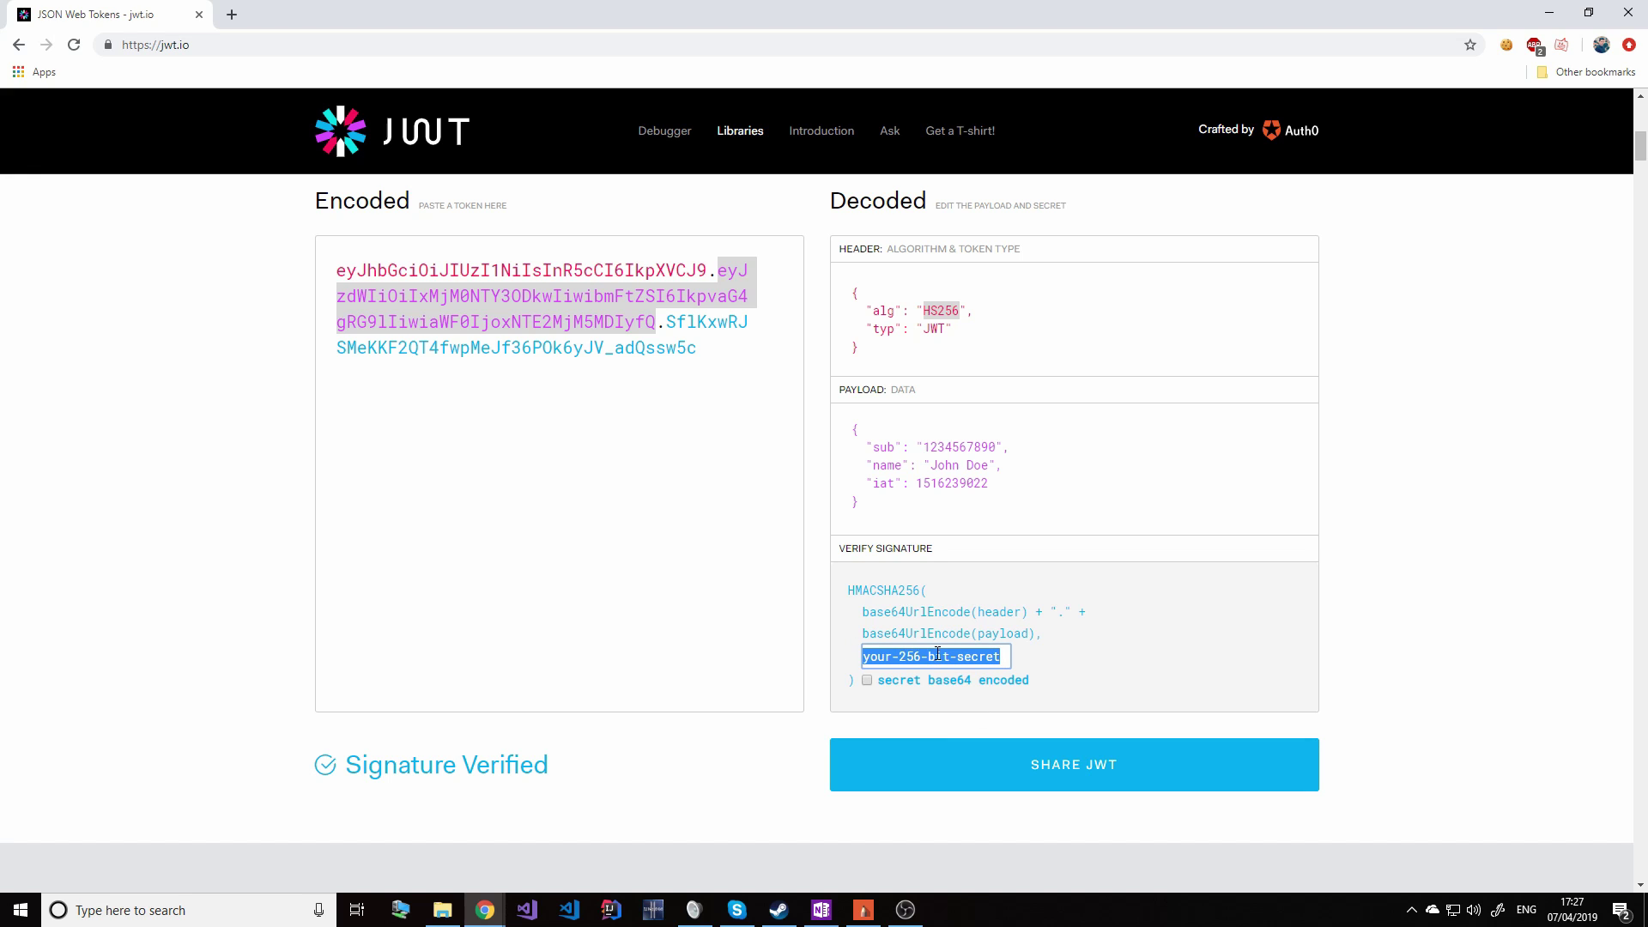
{"action": "mouse_move", "coordinate": [858, 8]}
{"action": "left_mouse_down"}
{"action": "mouse_move", "coordinate": [1287, 390]}
{"action": "mouse_move", "coordinate": [1287, 922]}
{"action": "left_mouse_up"}
{"action": "left_click", "coordinate": [73, 46]}
- Start a new sketch without saving, undo a stray stroke, and write 'Auth API' in the box
{"action": "left_click", "coordinate": [128, 89]}
{"action": "left_click", "coordinate": [957, 471]}
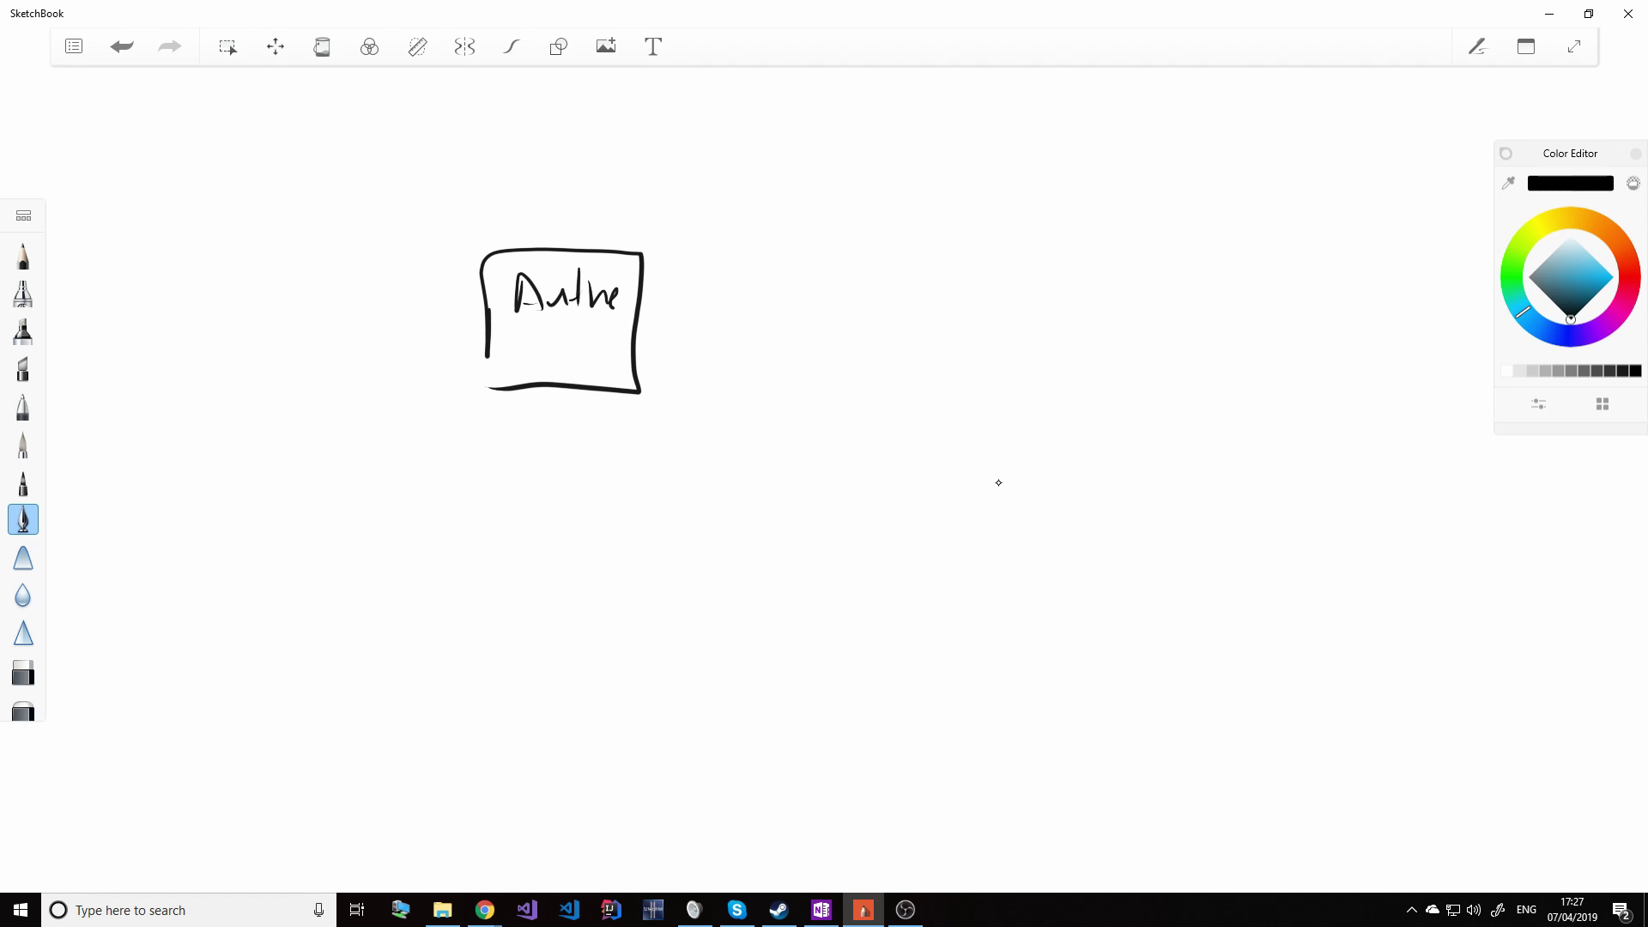
{"action": "key", "text": "ctrl+z"}
{"action": "left_click_drag", "start_coordinate": [600, 267], "coordinate": [624, 307]}
{"action": "mouse_move", "coordinate": [531, 329]}
{"action": "left_mouse_down"}
{"action": "mouse_move", "coordinate": [538, 367]}
{"action": "mouse_move", "coordinate": [522, 369]}
{"action": "left_mouse_up"}
{"action": "left_click_drag", "start_coordinate": [527, 367], "coordinate": [556, 351]}
{"action": "left_click_drag", "start_coordinate": [556, 331], "coordinate": [560, 350]}
{"action": "left_click_drag", "start_coordinate": [587, 326], "coordinate": [588, 359]}
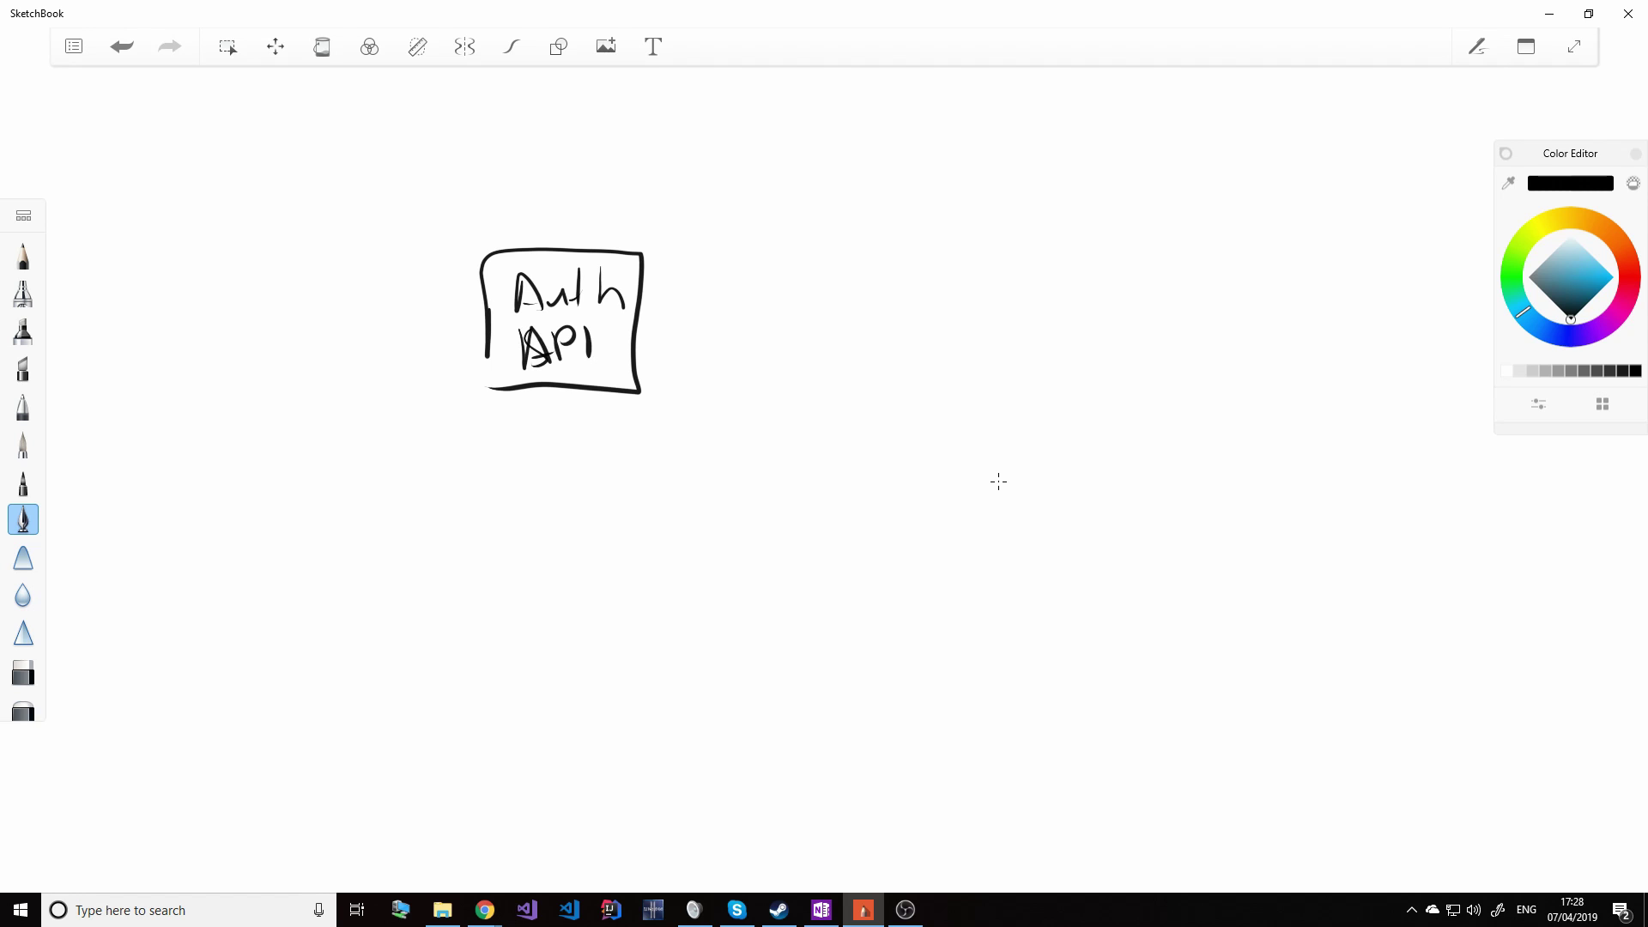
- Draw a second box to the right labelled 'Post API'
{"action": "mouse_move", "coordinate": [928, 266]}
{"action": "left_mouse_down"}
{"action": "mouse_move", "coordinate": [1061, 230]}
{"action": "mouse_move", "coordinate": [909, 379]}
{"action": "left_mouse_up"}
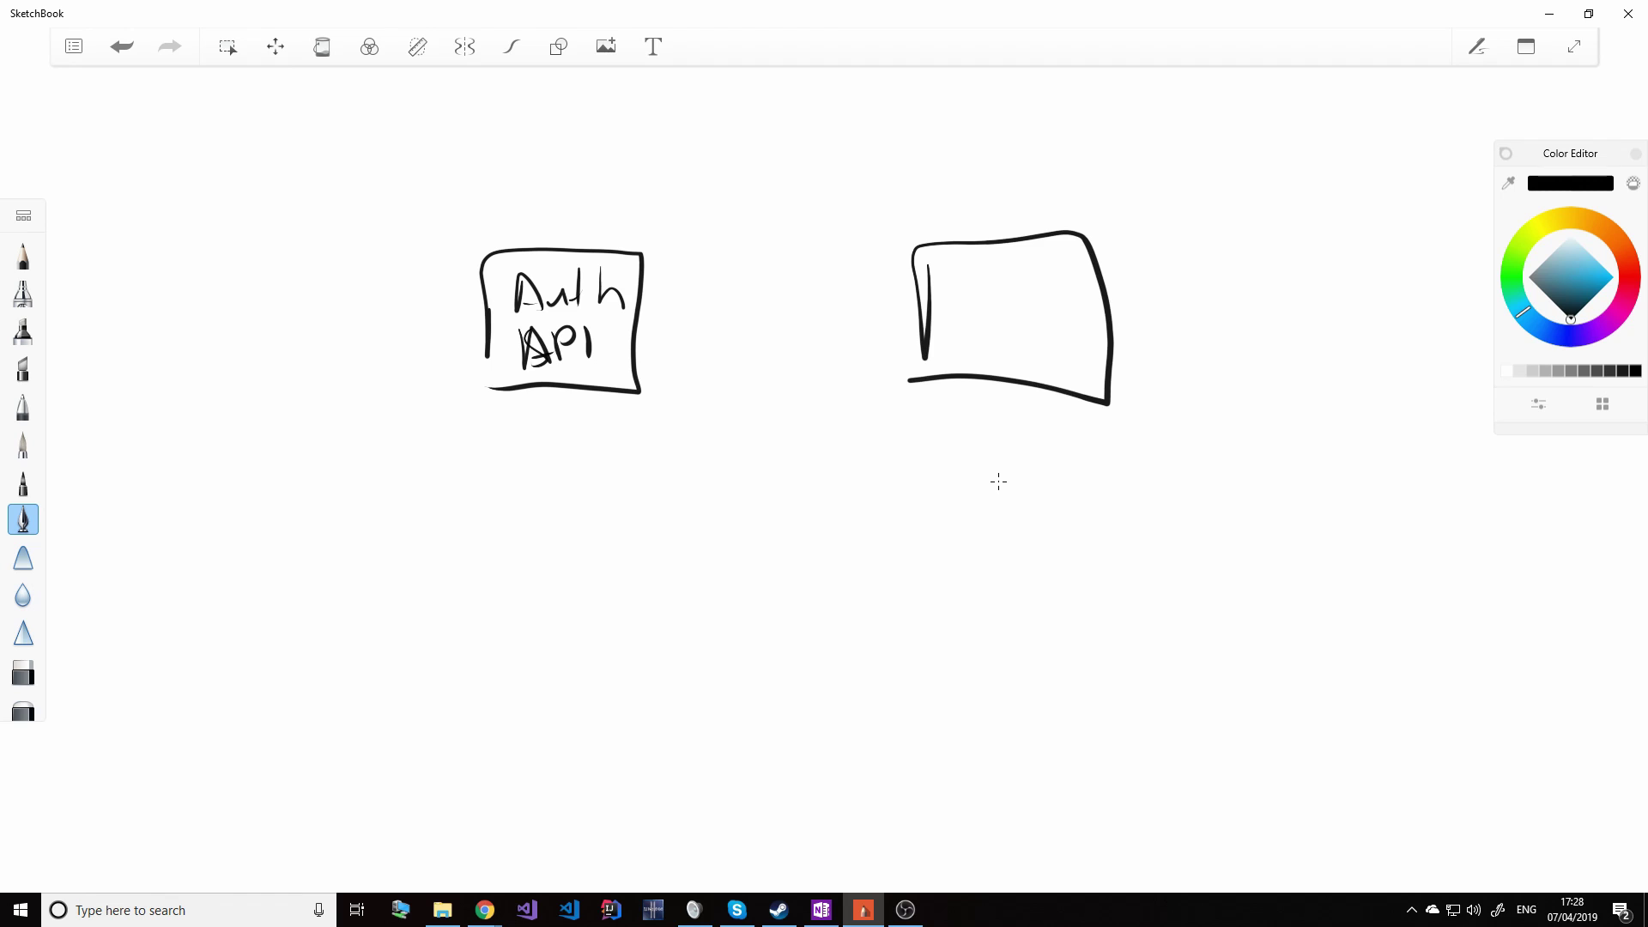
{"action": "left_click_drag", "start_coordinate": [956, 263], "coordinate": [958, 296]}
{"action": "mouse_move", "coordinate": [955, 260]}
{"action": "left_mouse_down"}
{"action": "mouse_move", "coordinate": [961, 283]}
{"action": "mouse_move", "coordinate": [999, 295]}
{"action": "left_mouse_up"}
{"action": "mouse_move", "coordinate": [1041, 253]}
{"action": "left_mouse_down"}
{"action": "mouse_move", "coordinate": [1038, 290]}
{"action": "mouse_move", "coordinate": [1050, 273]}
{"action": "left_mouse_up"}
{"action": "mouse_move", "coordinate": [969, 331]}
{"action": "left_mouse_down"}
{"action": "mouse_move", "coordinate": [966, 359]}
{"action": "mouse_move", "coordinate": [998, 364]}
{"action": "left_mouse_up"}
{"action": "left_click_drag", "start_coordinate": [967, 353], "coordinate": [995, 322]}
{"action": "left_click_drag", "start_coordinate": [1002, 324], "coordinate": [1038, 362]}
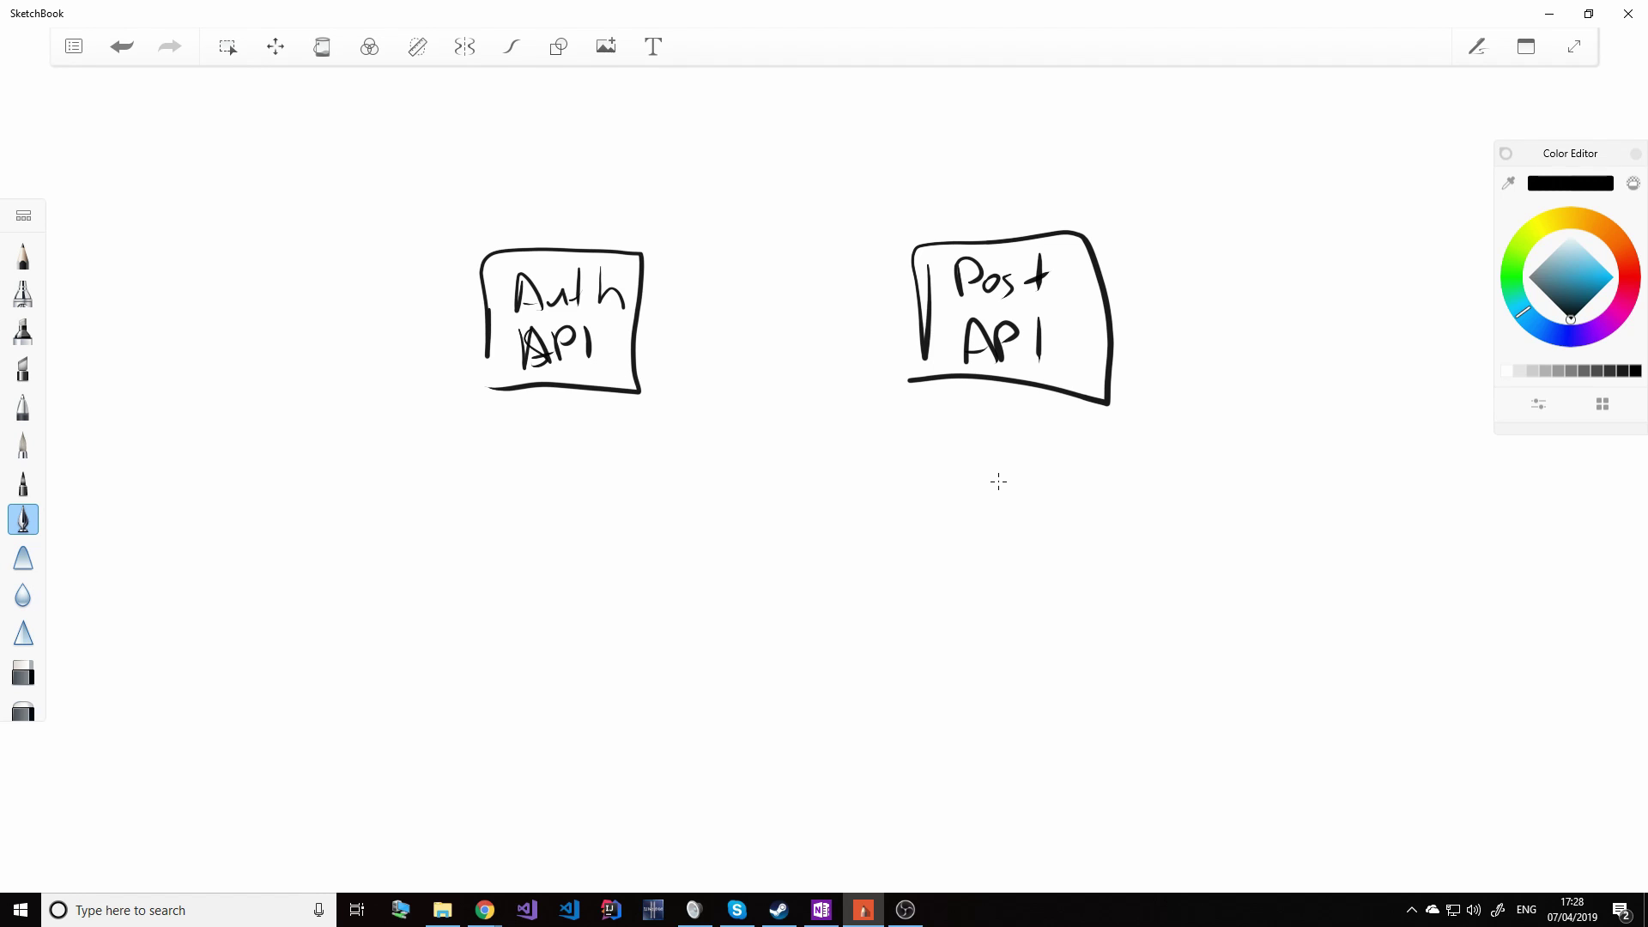
{"action": "left_click_drag", "start_coordinate": [926, 359], "coordinate": [925, 391]}
- Draw a stick-figure user below the API boxes
{"action": "left_click_drag", "start_coordinate": [774, 624], "coordinate": [776, 736]}
{"action": "mouse_move", "coordinate": [776, 734]}
{"action": "left_mouse_down"}
{"action": "mouse_move", "coordinate": [802, 743]}
{"action": "mouse_move", "coordinate": [761, 755]}
{"action": "left_mouse_up"}
{"action": "left_click_drag", "start_coordinate": [793, 666], "coordinate": [772, 694]}
{"action": "left_click_drag", "start_coordinate": [755, 684], "coordinate": [776, 692]}
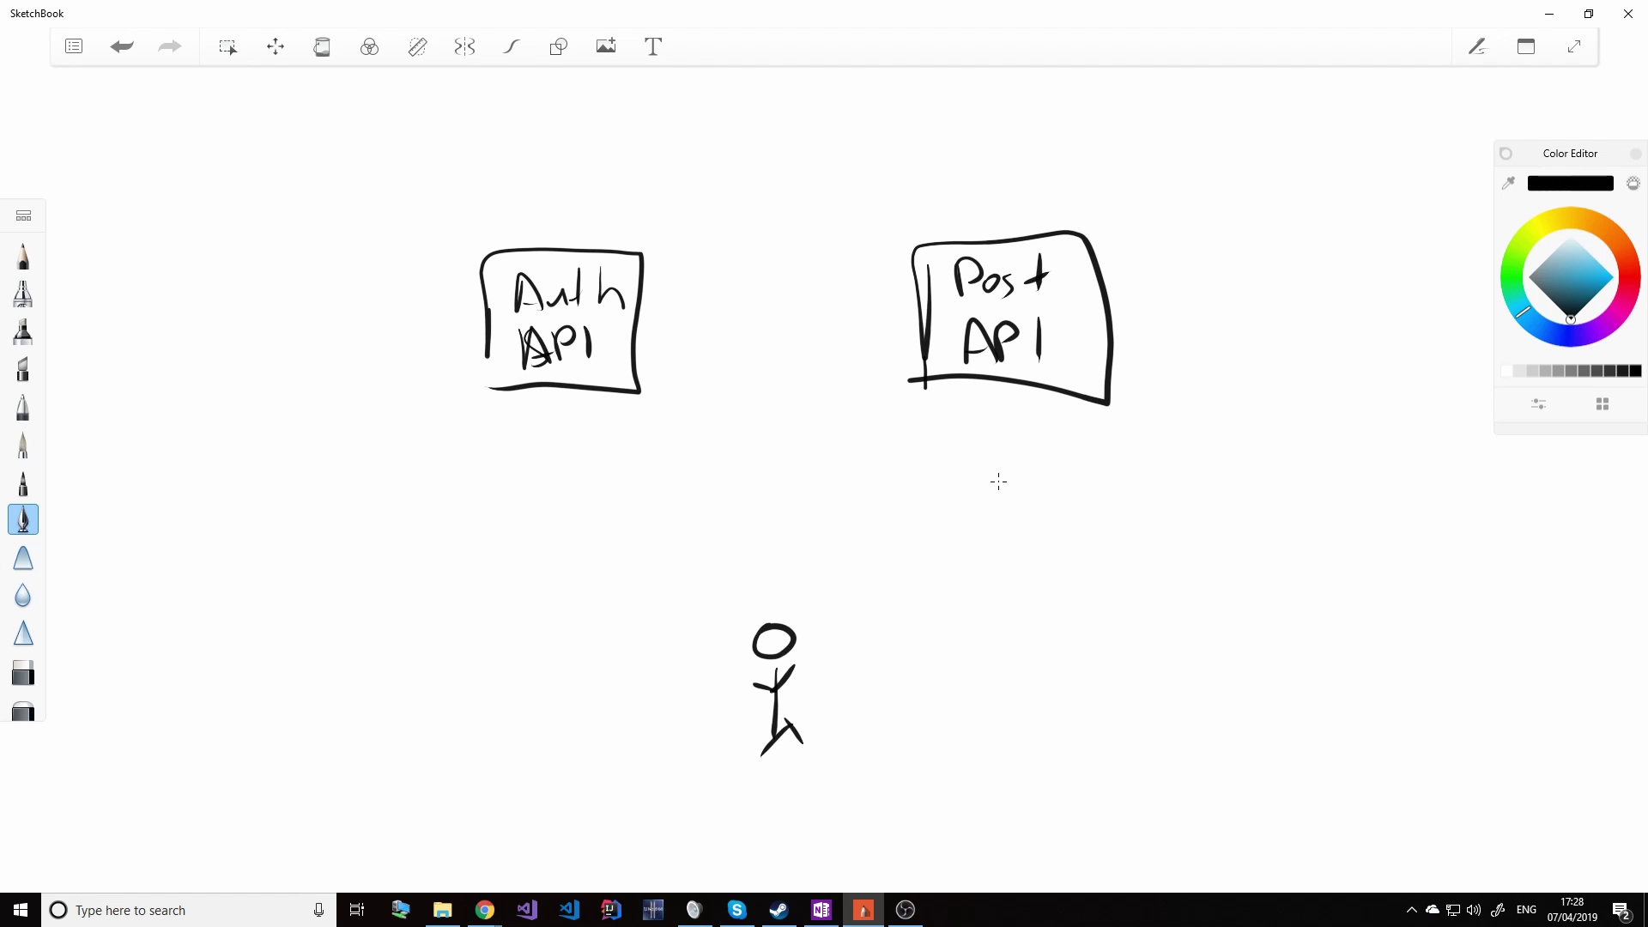
- Draw an arrow from the user to Auth API and a return arrow labelled JWT
{"action": "mouse_move", "coordinate": [757, 616]}
{"action": "left_mouse_down"}
{"action": "mouse_move", "coordinate": [626, 485]}
{"action": "mouse_move", "coordinate": [675, 496]}
{"action": "left_mouse_up"}
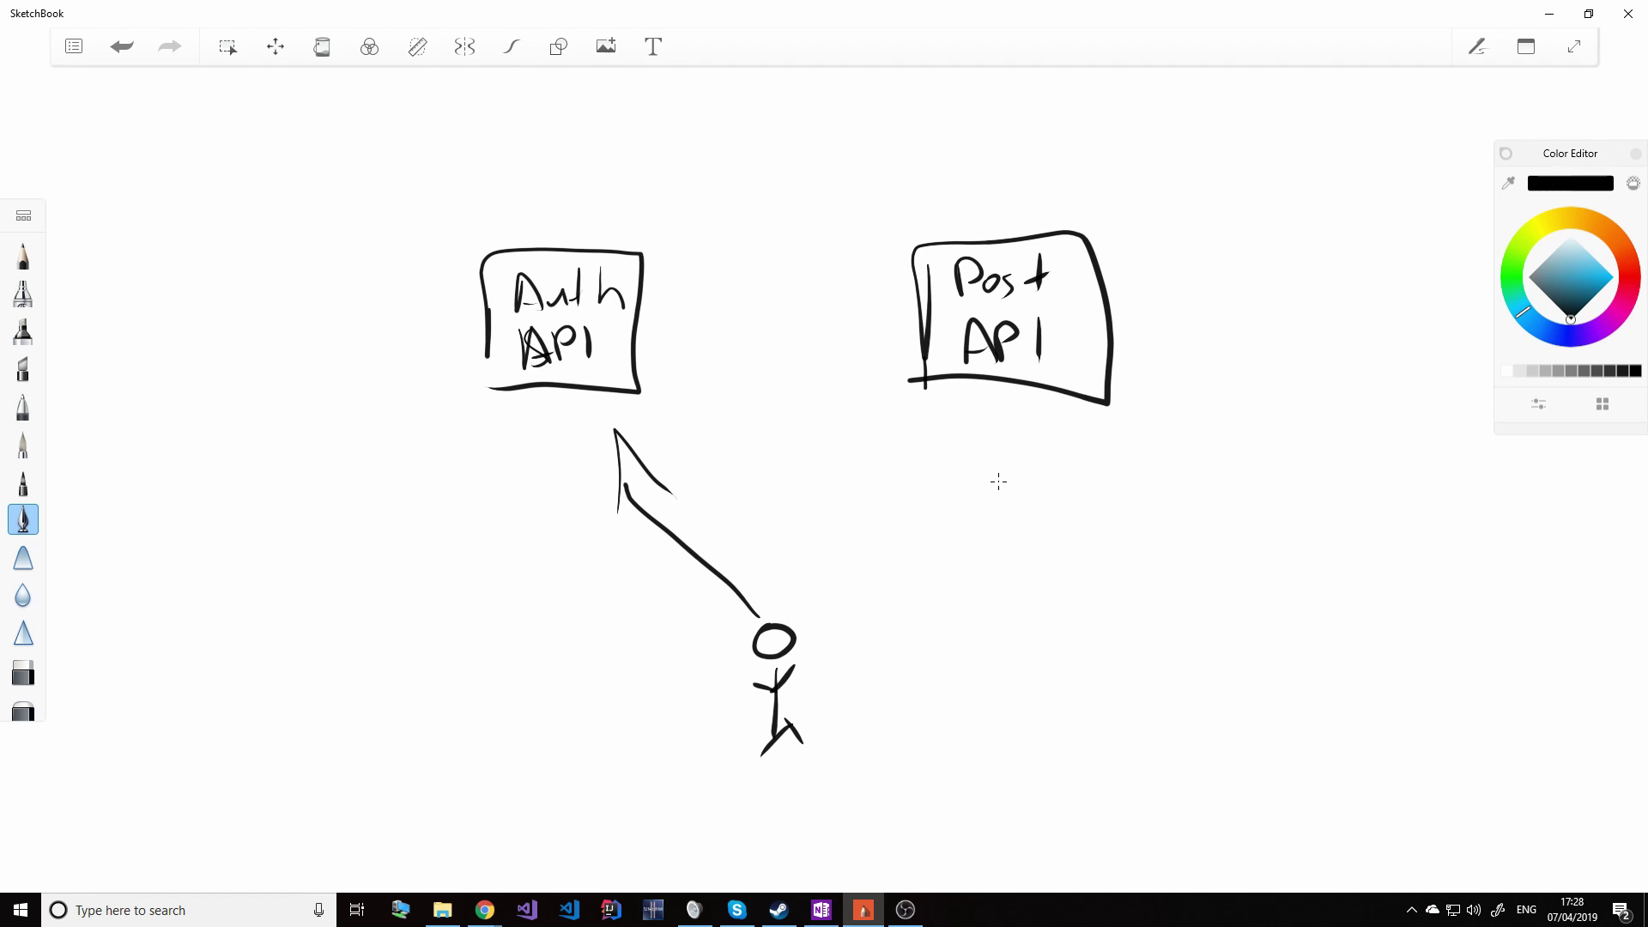
{"action": "left_click_drag", "start_coordinate": [662, 431], "coordinate": [745, 539]}
{"action": "mouse_move", "coordinate": [741, 504]}
{"action": "left_mouse_down"}
{"action": "mouse_move", "coordinate": [746, 538]}
{"action": "mouse_move", "coordinate": [786, 541]}
{"action": "mouse_move", "coordinate": [772, 596]}
{"action": "left_mouse_up"}
{"action": "mouse_move", "coordinate": [798, 562]}
{"action": "left_mouse_down"}
{"action": "mouse_move", "coordinate": [798, 576]}
{"action": "mouse_move", "coordinate": [830, 554]}
{"action": "left_mouse_up"}
{"action": "mouse_move", "coordinate": [822, 546]}
{"action": "left_mouse_down"}
{"action": "mouse_move", "coordinate": [854, 539]}
{"action": "mouse_move", "coordinate": [843, 587]}
{"action": "left_mouse_up"}
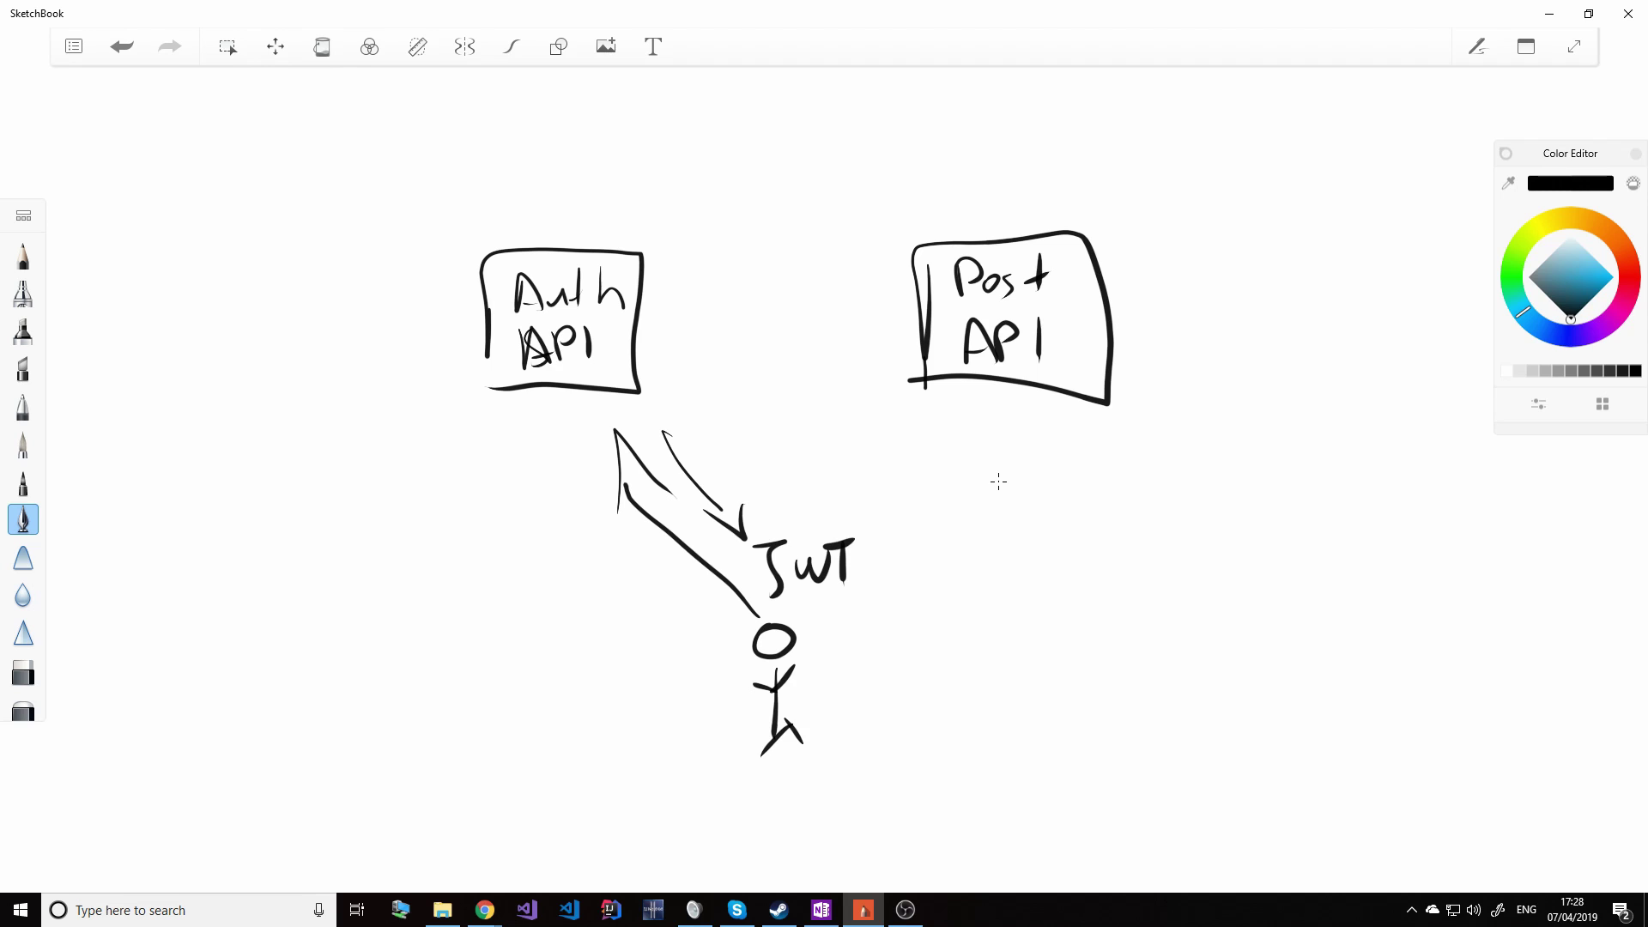
- Add a small token card beside the user and an arrow from the user to Post API
{"action": "mouse_move", "coordinate": [801, 646]}
{"action": "left_mouse_down"}
{"action": "mouse_move", "coordinate": [804, 674]}
{"action": "mouse_move", "coordinate": [832, 669]}
{"action": "left_mouse_up"}
{"action": "left_click_drag", "start_coordinate": [804, 608], "coordinate": [811, 640]}
{"action": "left_click_drag", "start_coordinate": [807, 624], "coordinate": [942, 415]}
{"action": "mouse_move", "coordinate": [894, 436]}
{"action": "left_mouse_down"}
{"action": "mouse_move", "coordinate": [920, 422]}
{"action": "mouse_move", "coordinate": [950, 457]}
{"action": "left_mouse_up"}
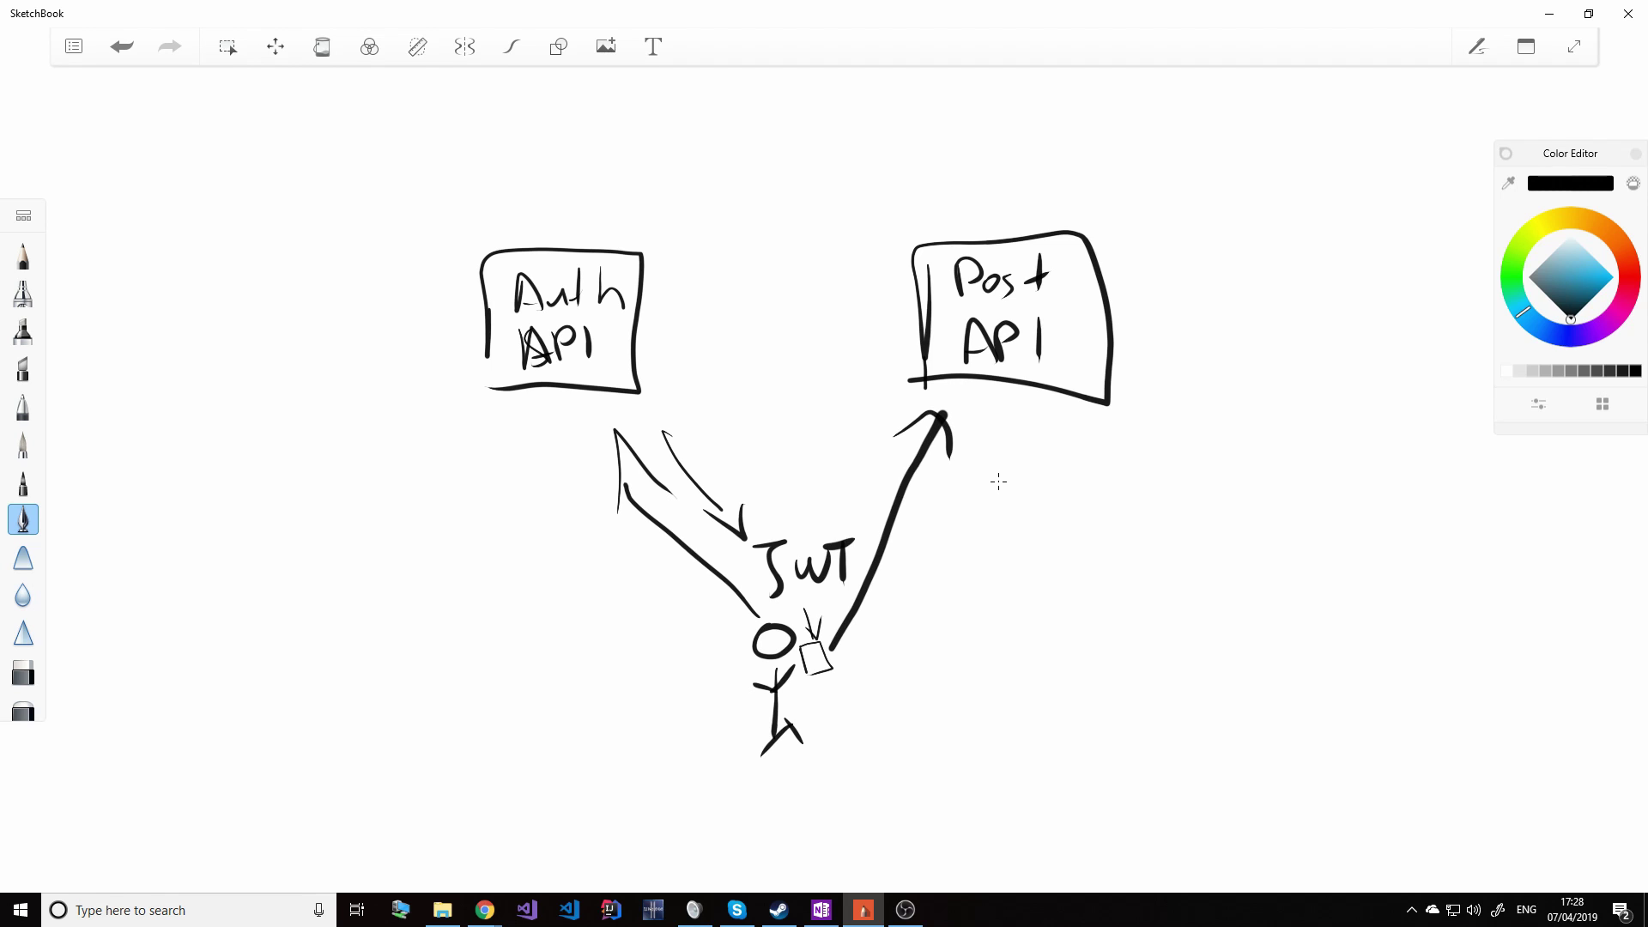
- Write 'secret' above the diagram with arrows feeding both API boxes
{"action": "mouse_move", "coordinate": [704, 120]}
{"action": "left_mouse_down"}
{"action": "mouse_move", "coordinate": [687, 141]}
{"action": "mouse_move", "coordinate": [756, 135]}
{"action": "left_mouse_up"}
{"action": "left_click_drag", "start_coordinate": [762, 101], "coordinate": [805, 130]}
{"action": "mouse_move", "coordinate": [820, 89]}
{"action": "left_mouse_down"}
{"action": "mouse_move", "coordinate": [816, 123]}
{"action": "mouse_move", "coordinate": [895, 204]}
{"action": "left_mouse_up"}
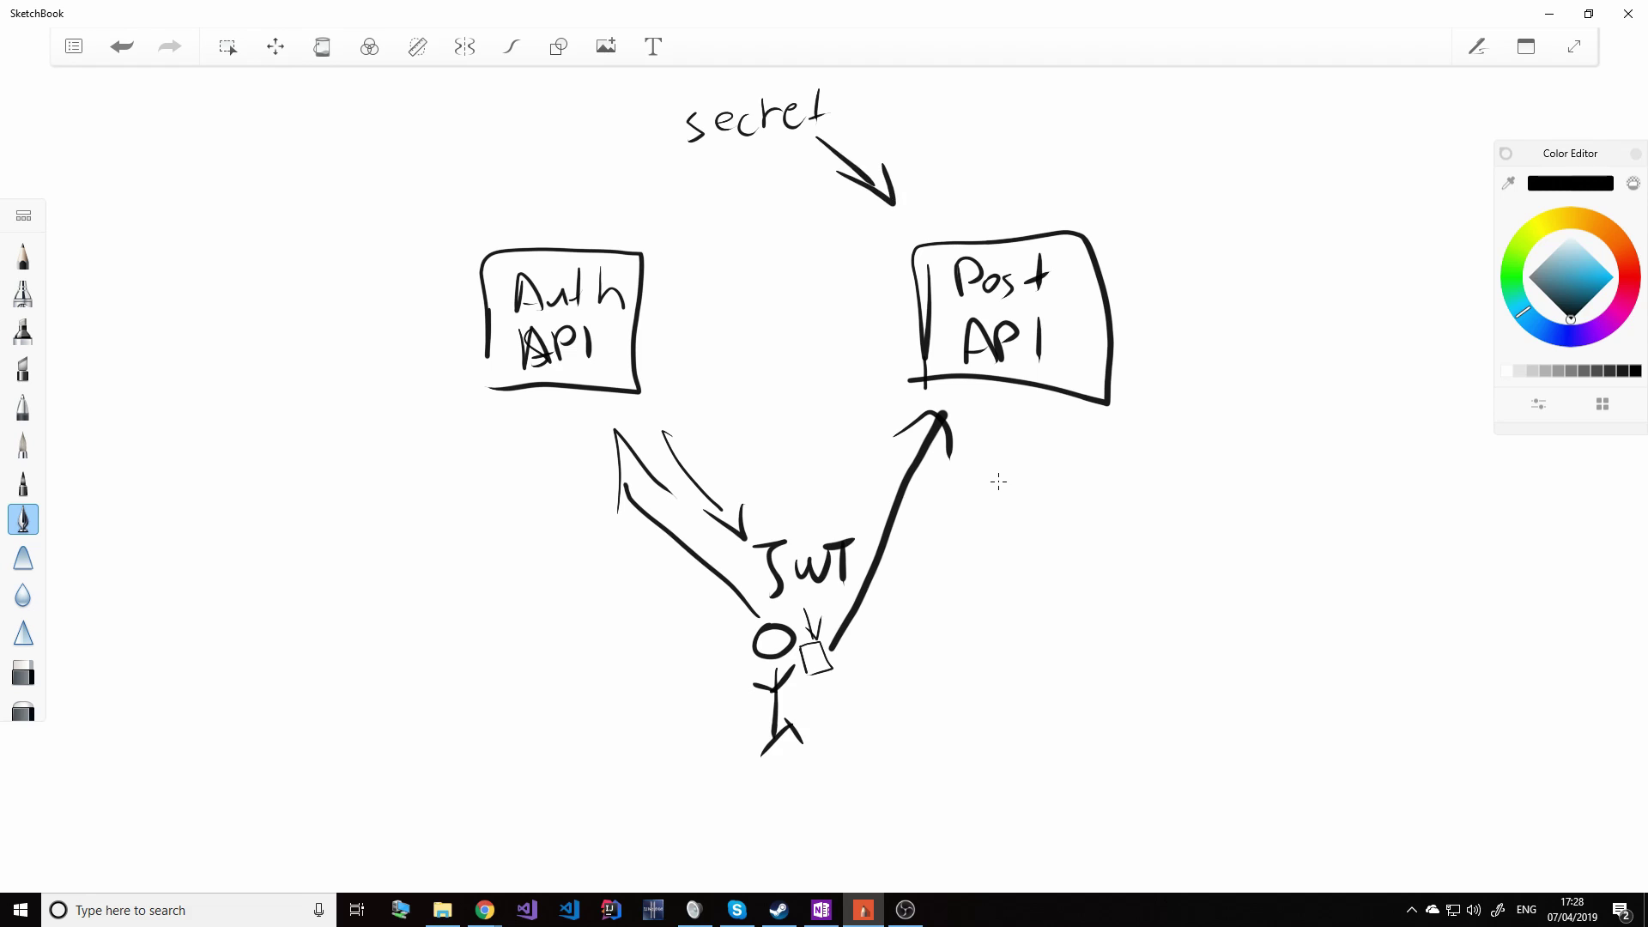
{"action": "mouse_move", "coordinate": [681, 159]}
{"action": "left_mouse_down"}
{"action": "mouse_move", "coordinate": [635, 219]}
{"action": "mouse_move", "coordinate": [683, 199]}
{"action": "left_mouse_up"}
- Back in the jwt.io debugger, highlight the 256-bit signing secret
{"action": "key", "text": "alt+Tab"}
{"action": "double_click", "coordinate": [937, 657]}
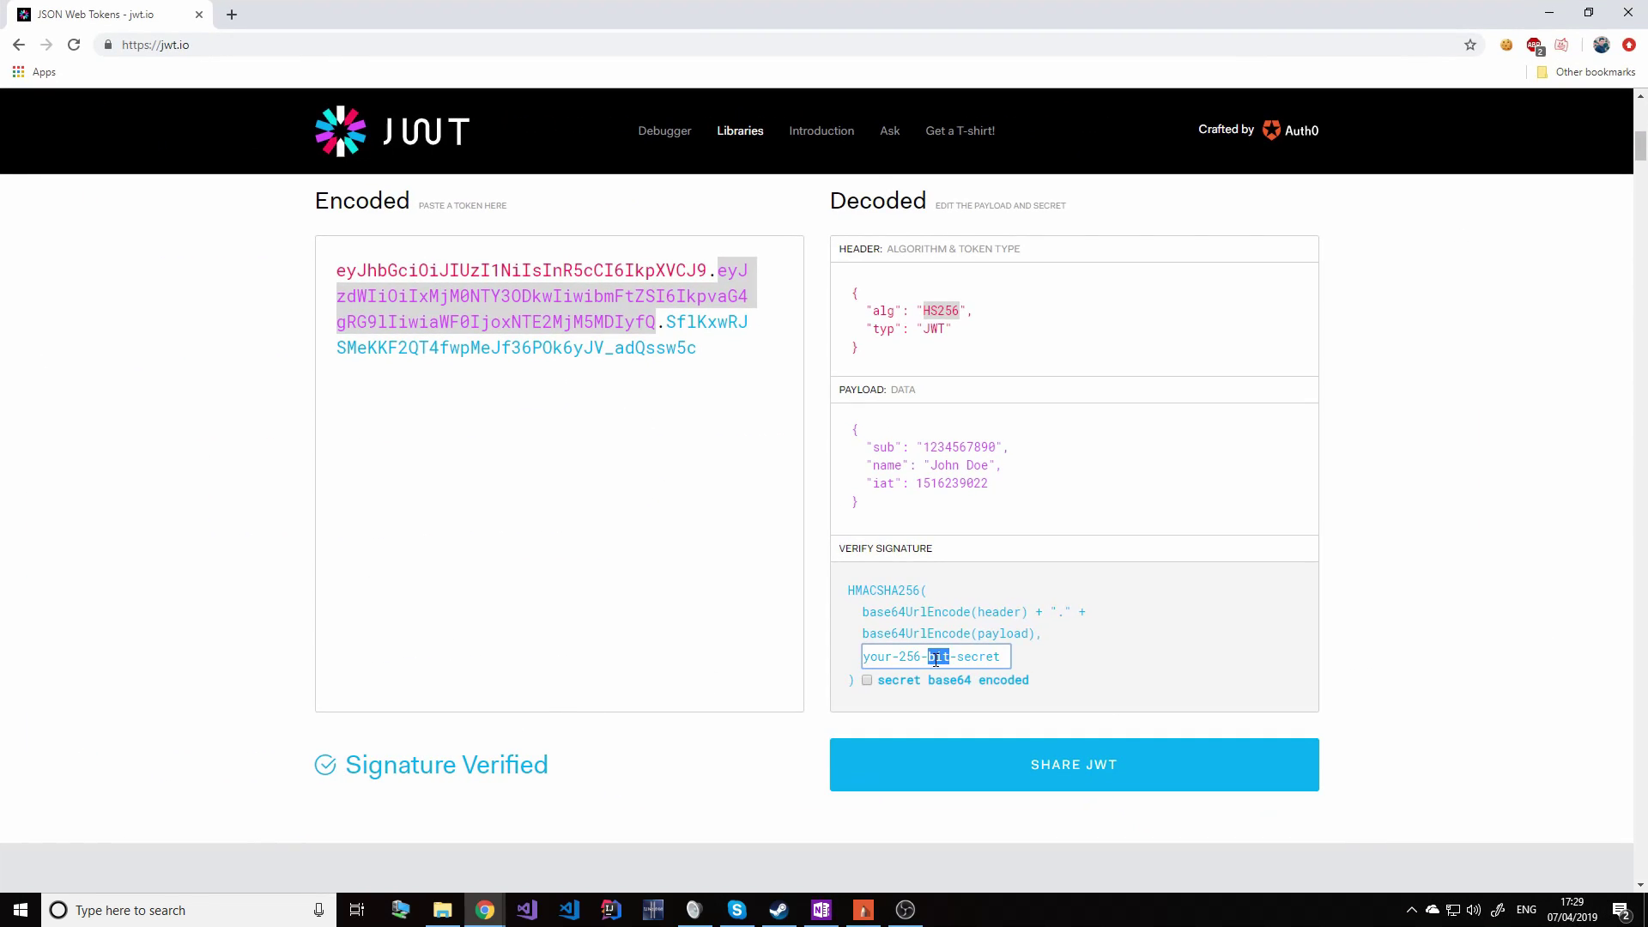
{"action": "triple_click", "coordinate": [937, 657]}
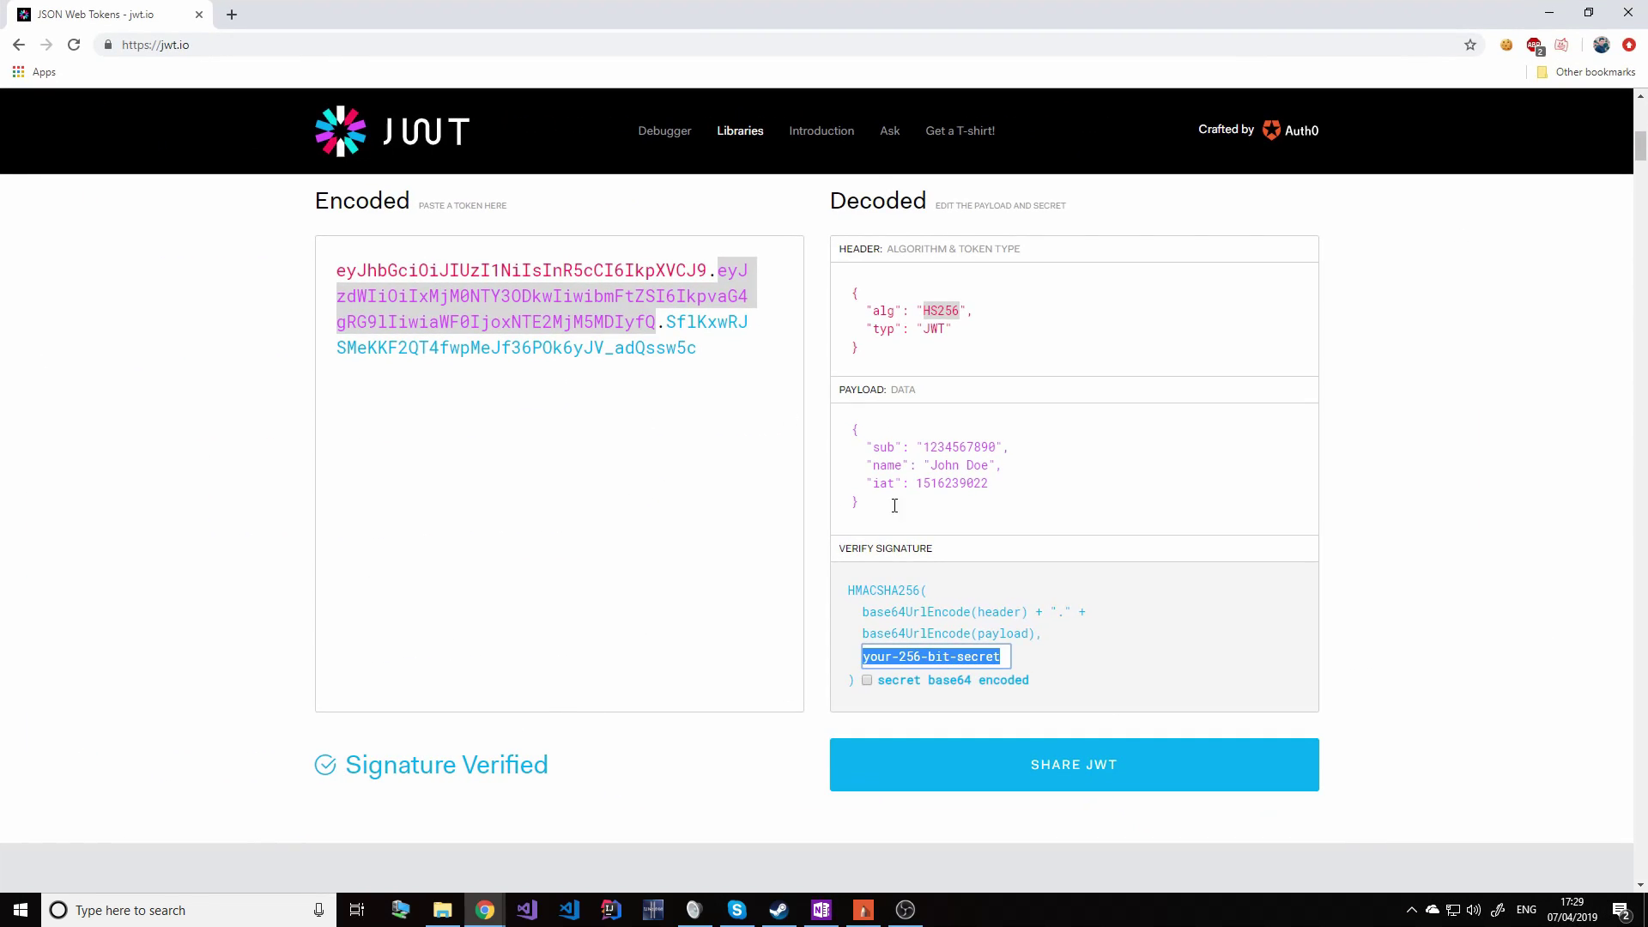
{"action": "double_click", "coordinate": [1009, 649]}
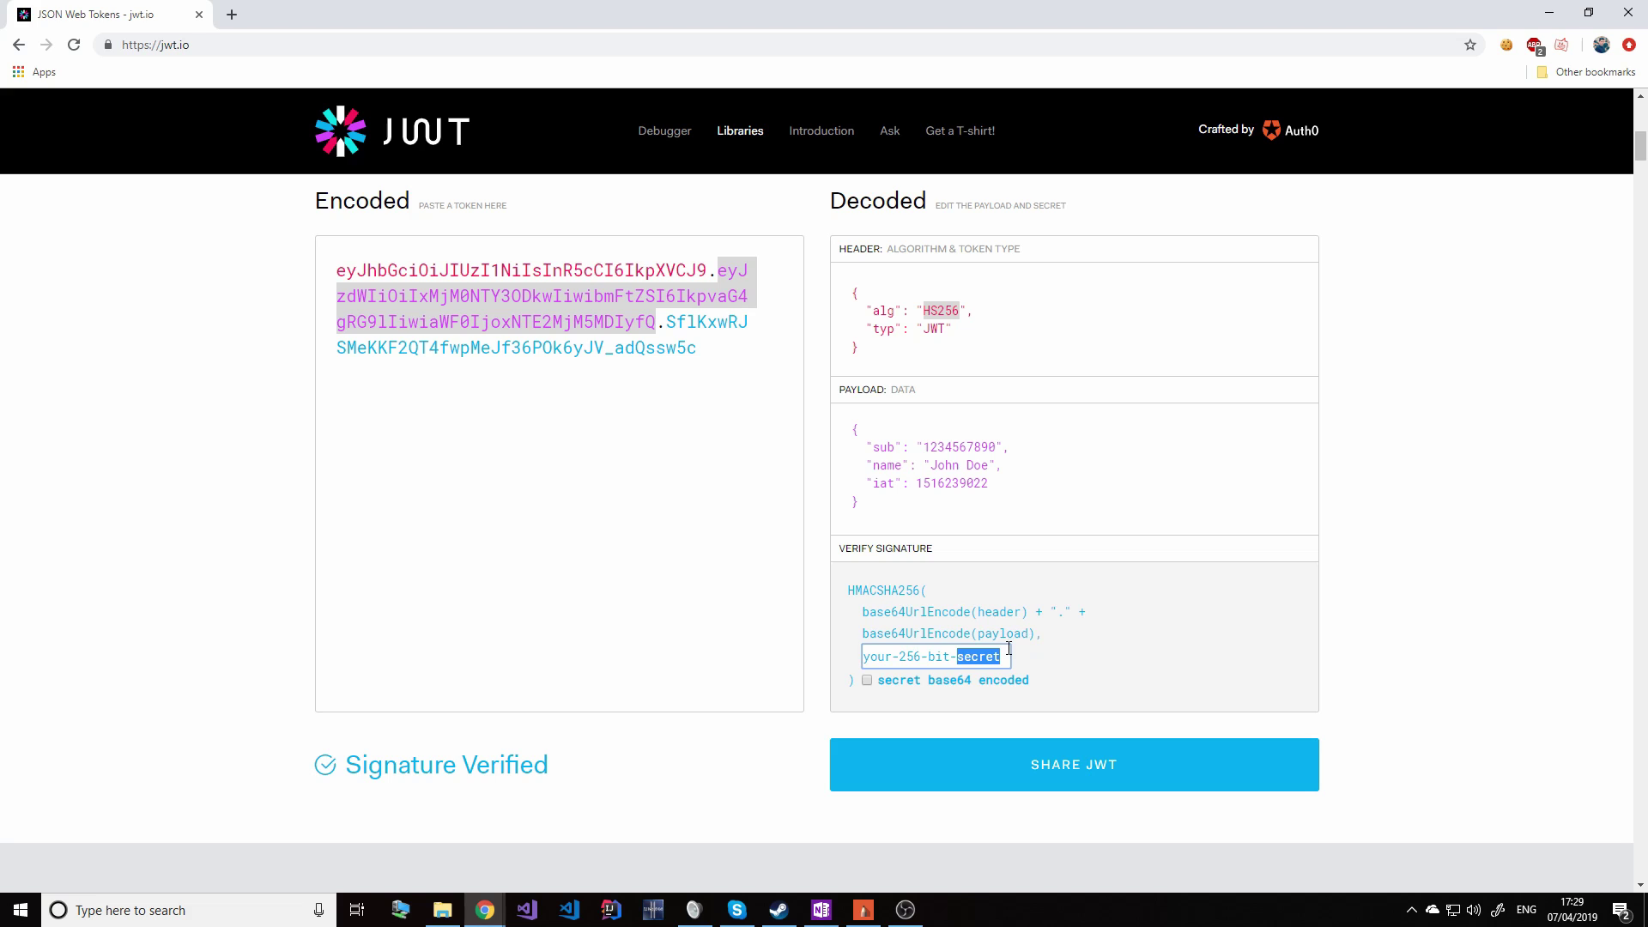
{"action": "left_click", "coordinate": [1009, 649]}
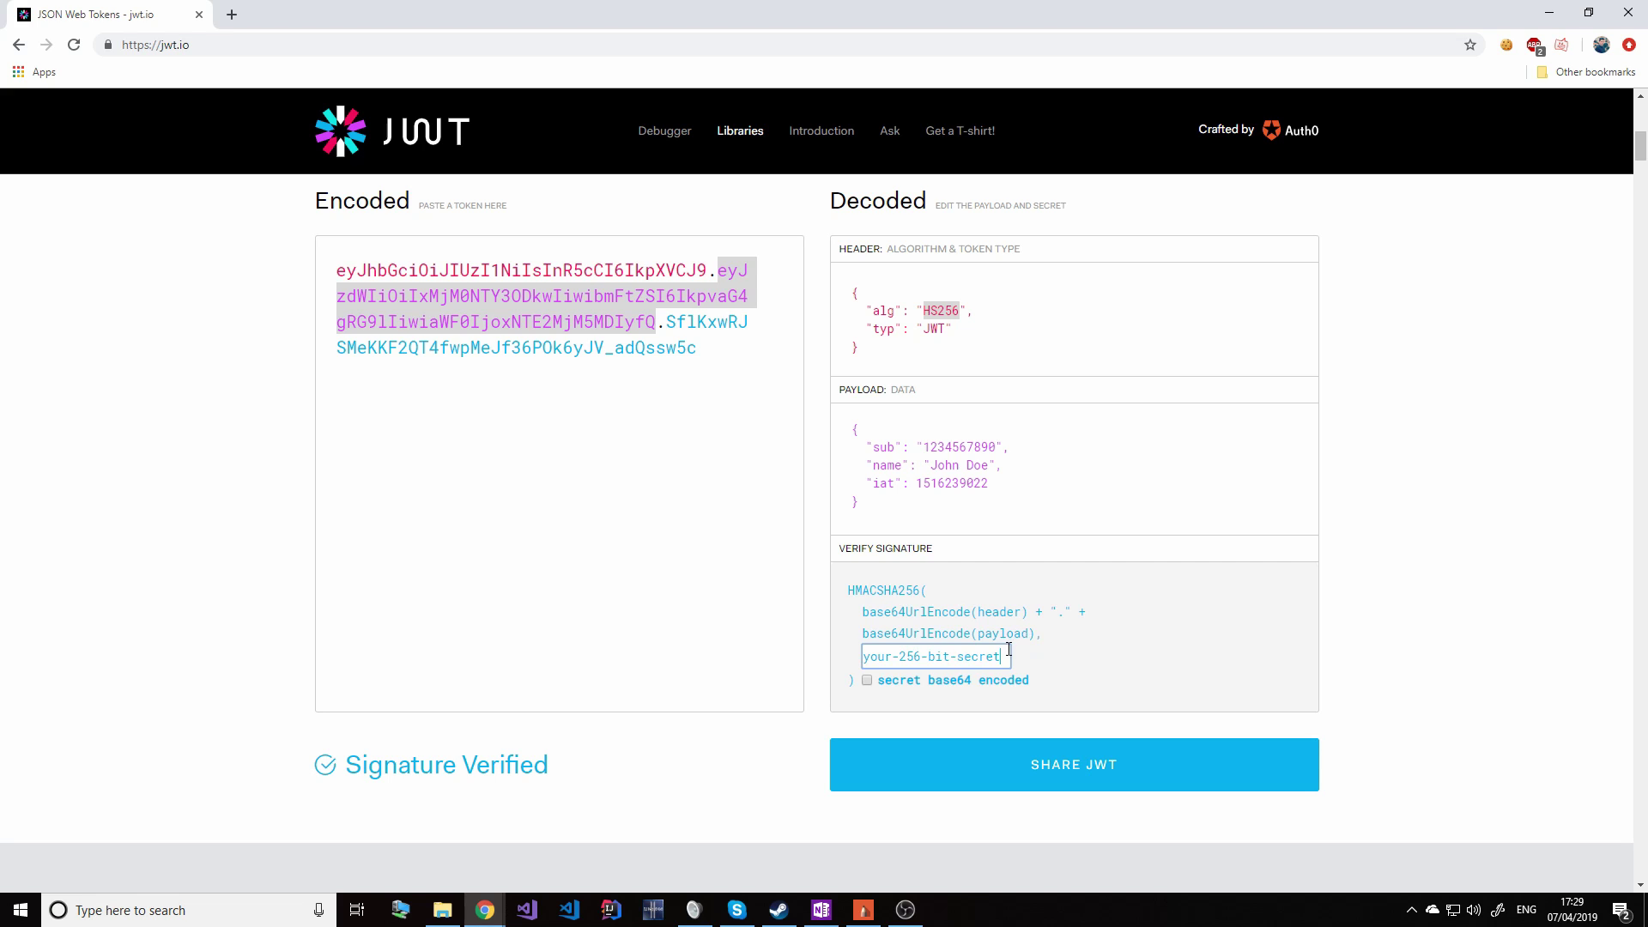
- Highlight HMACSHA256, header and payload in the signature formula, then the token's signature part
{"action": "double_click", "coordinate": [859, 591]}
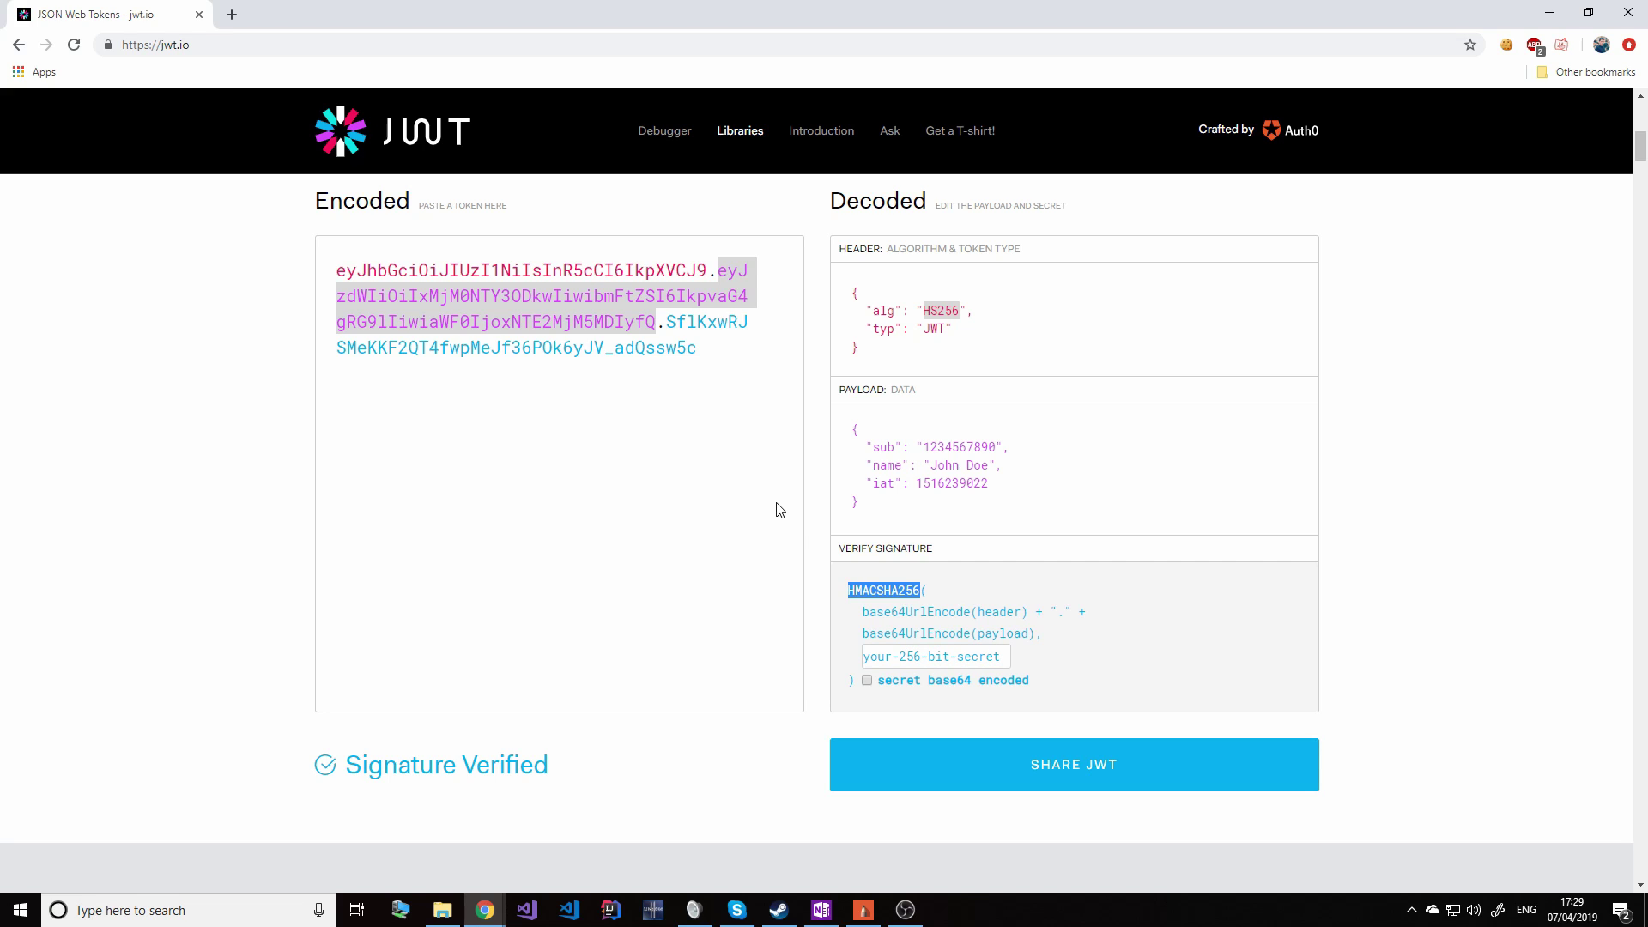
{"action": "double_click", "coordinate": [1000, 611]}
{"action": "left_click", "coordinate": [999, 638]}
{"action": "double_click", "coordinate": [999, 634]}
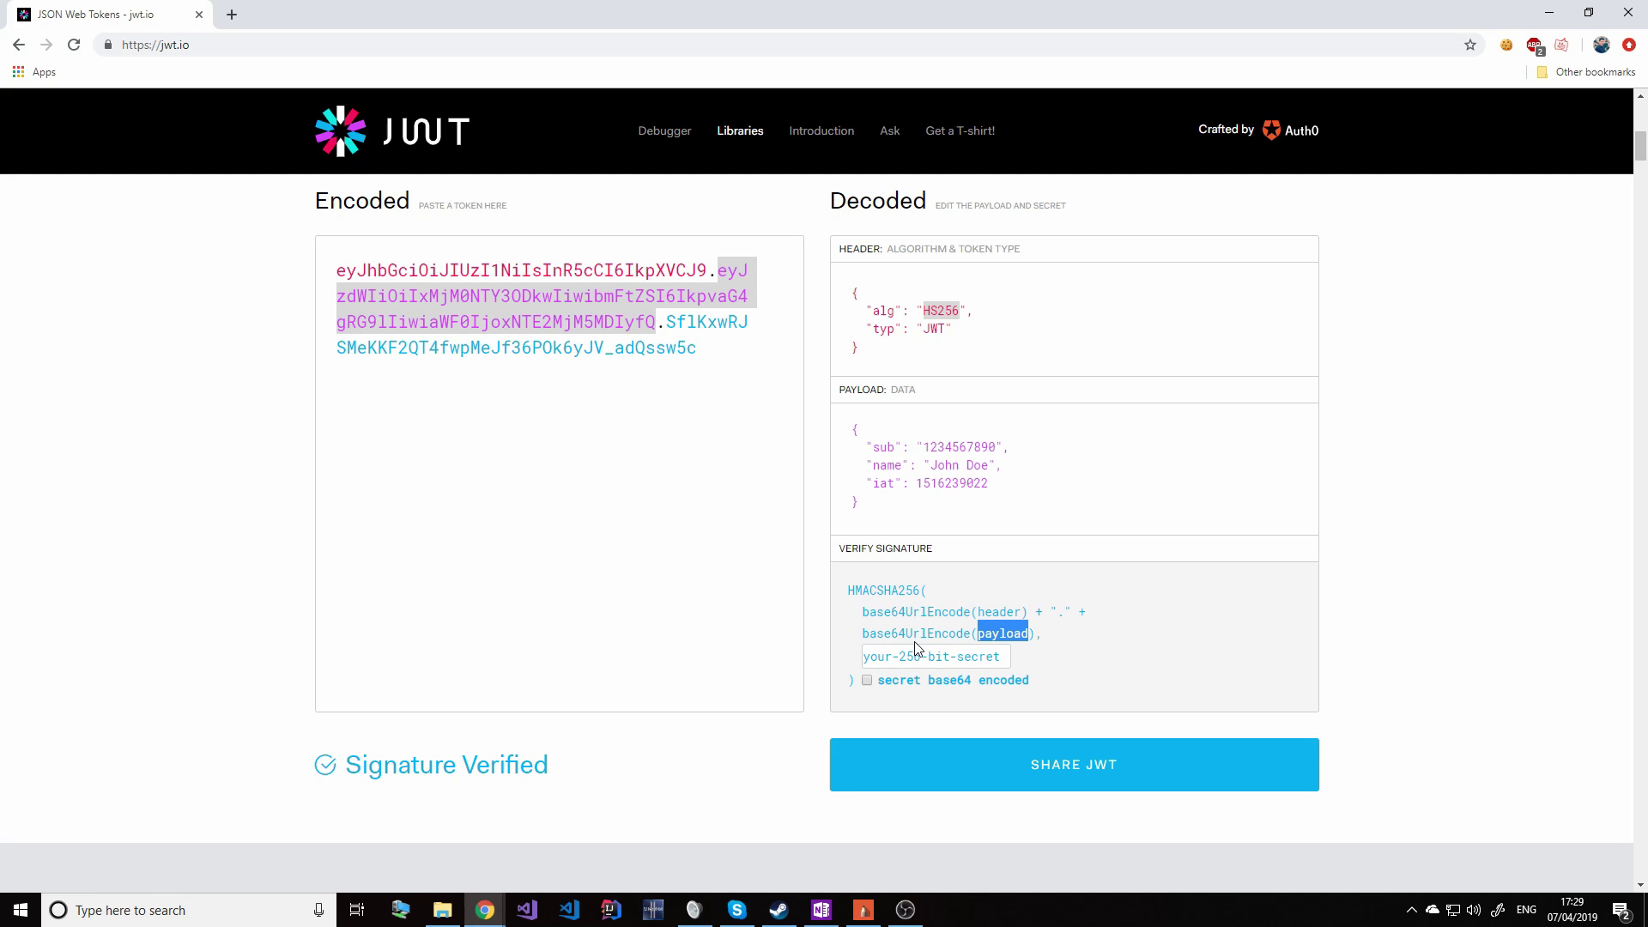
{"action": "left_click_drag", "start_coordinate": [666, 322], "coordinate": [717, 357]}
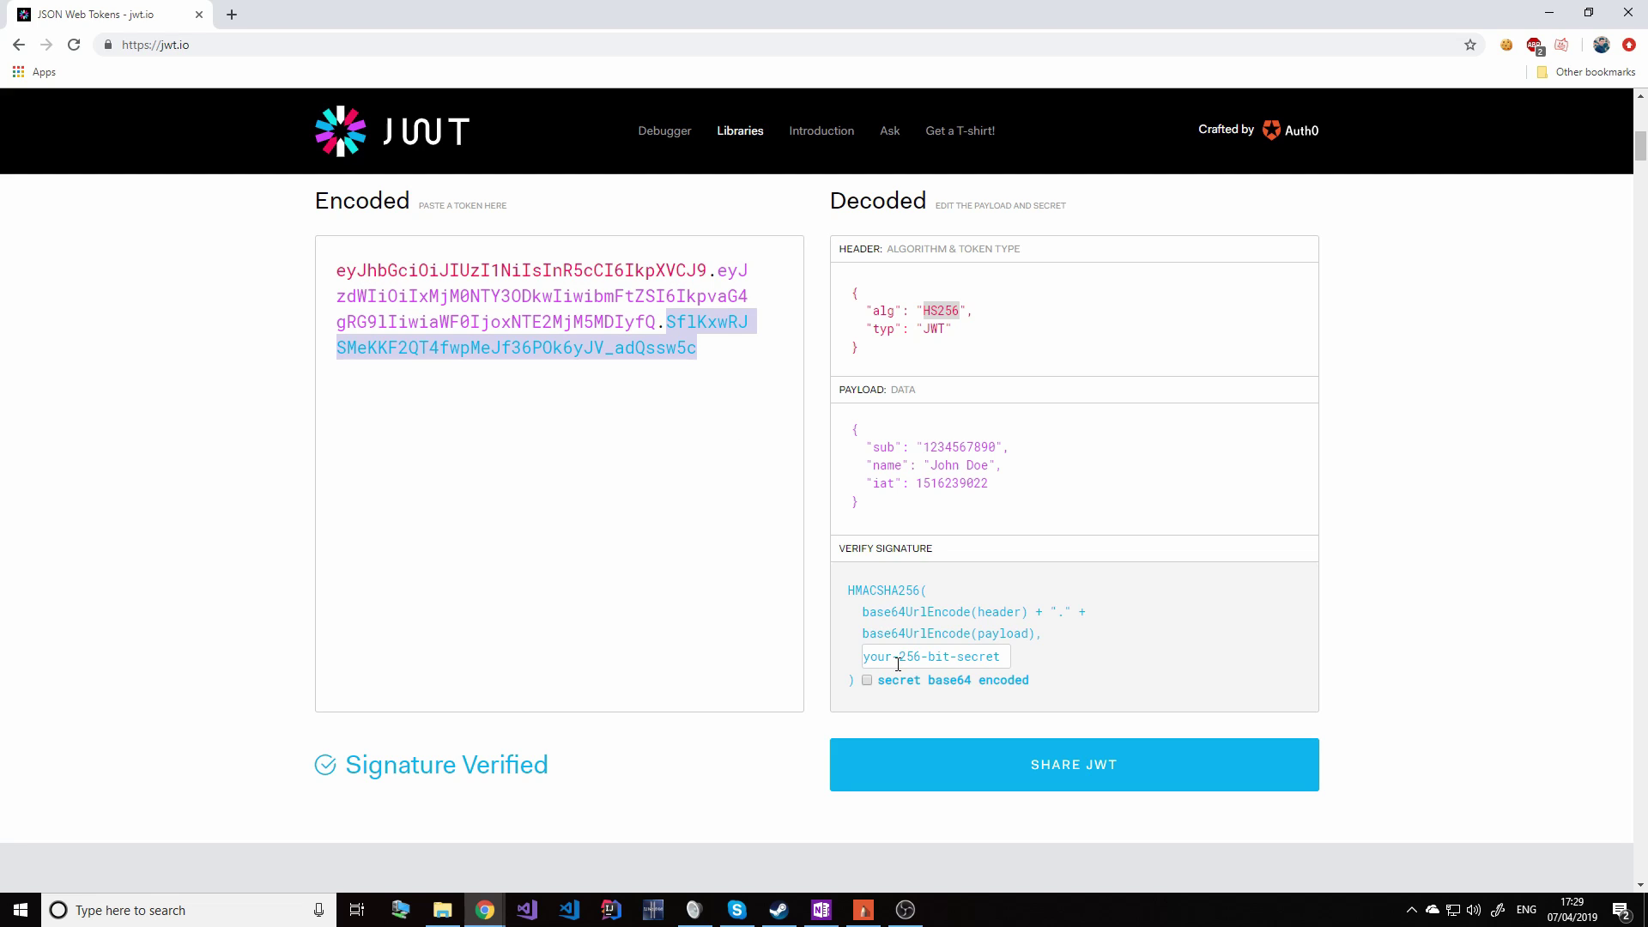
- Type 'y' into the token and highlight the regenerated signature part
{"action": "left_click", "coordinate": [618, 295]}
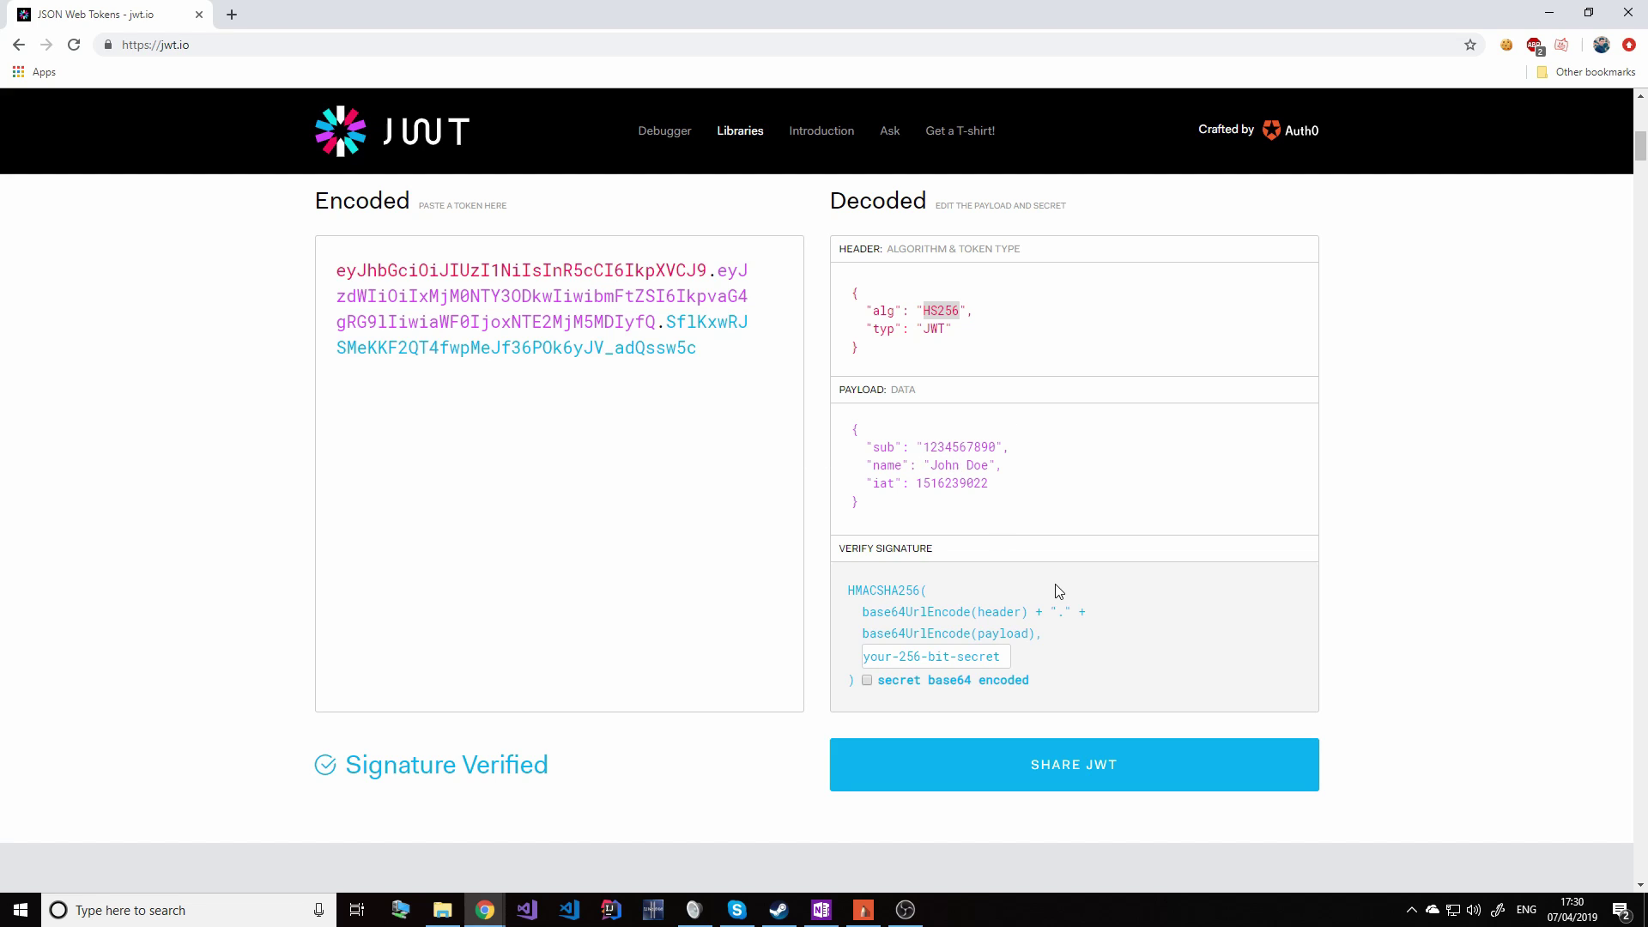
{"action": "type", "text": "y"}
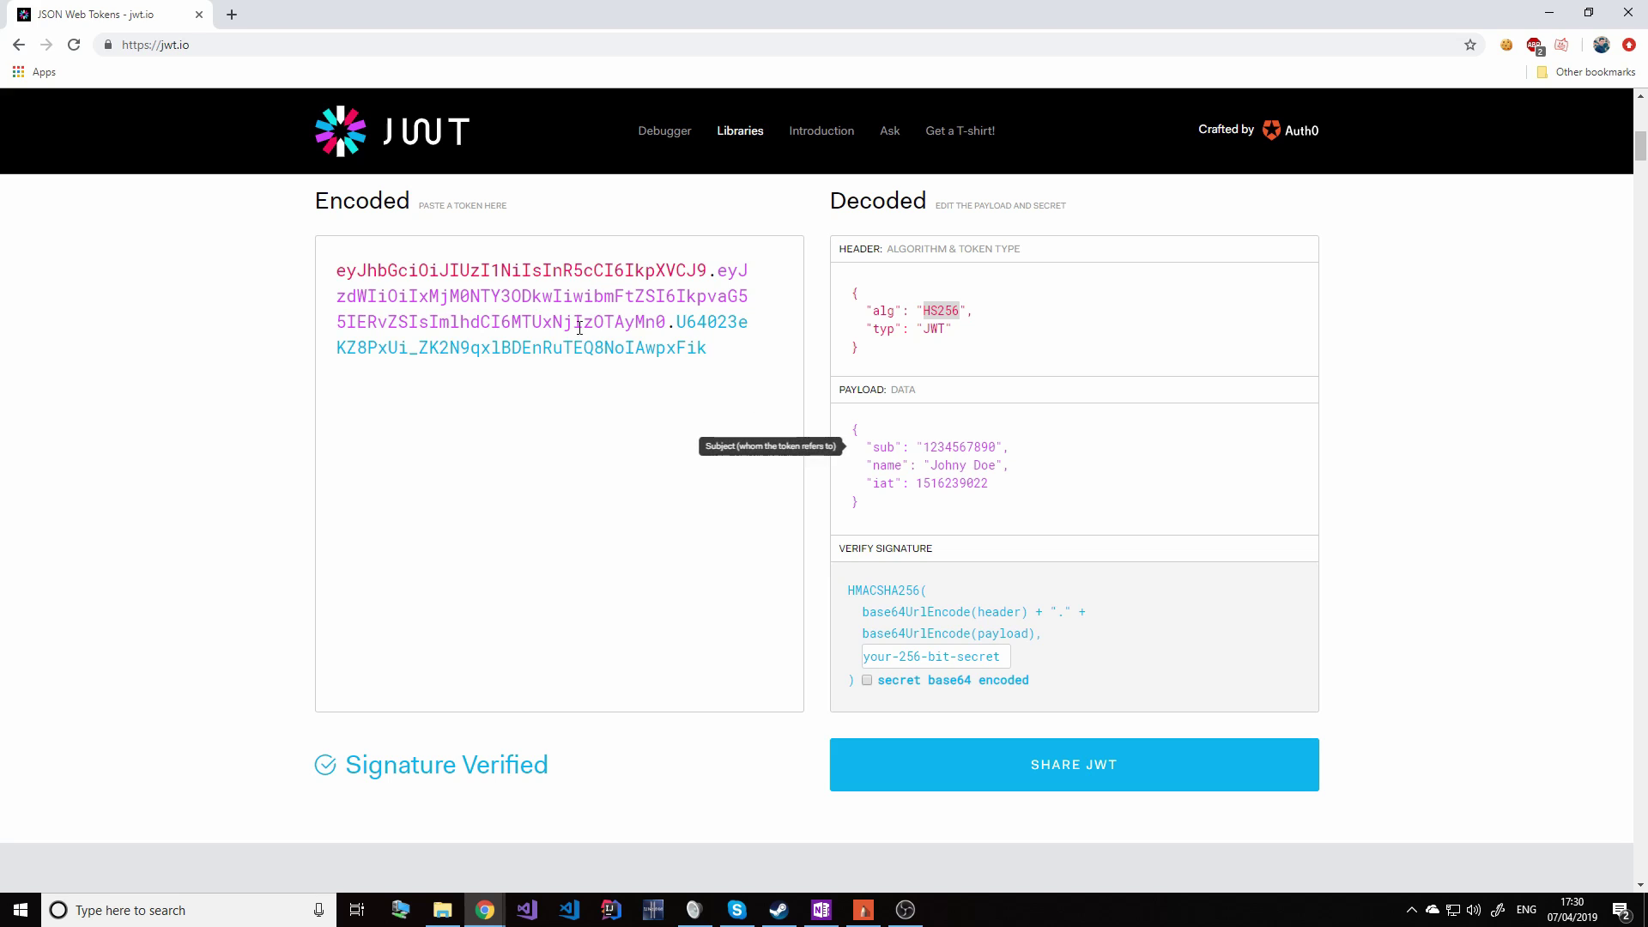
{"action": "left_click_drag", "start_coordinate": [681, 318], "coordinate": [721, 378]}
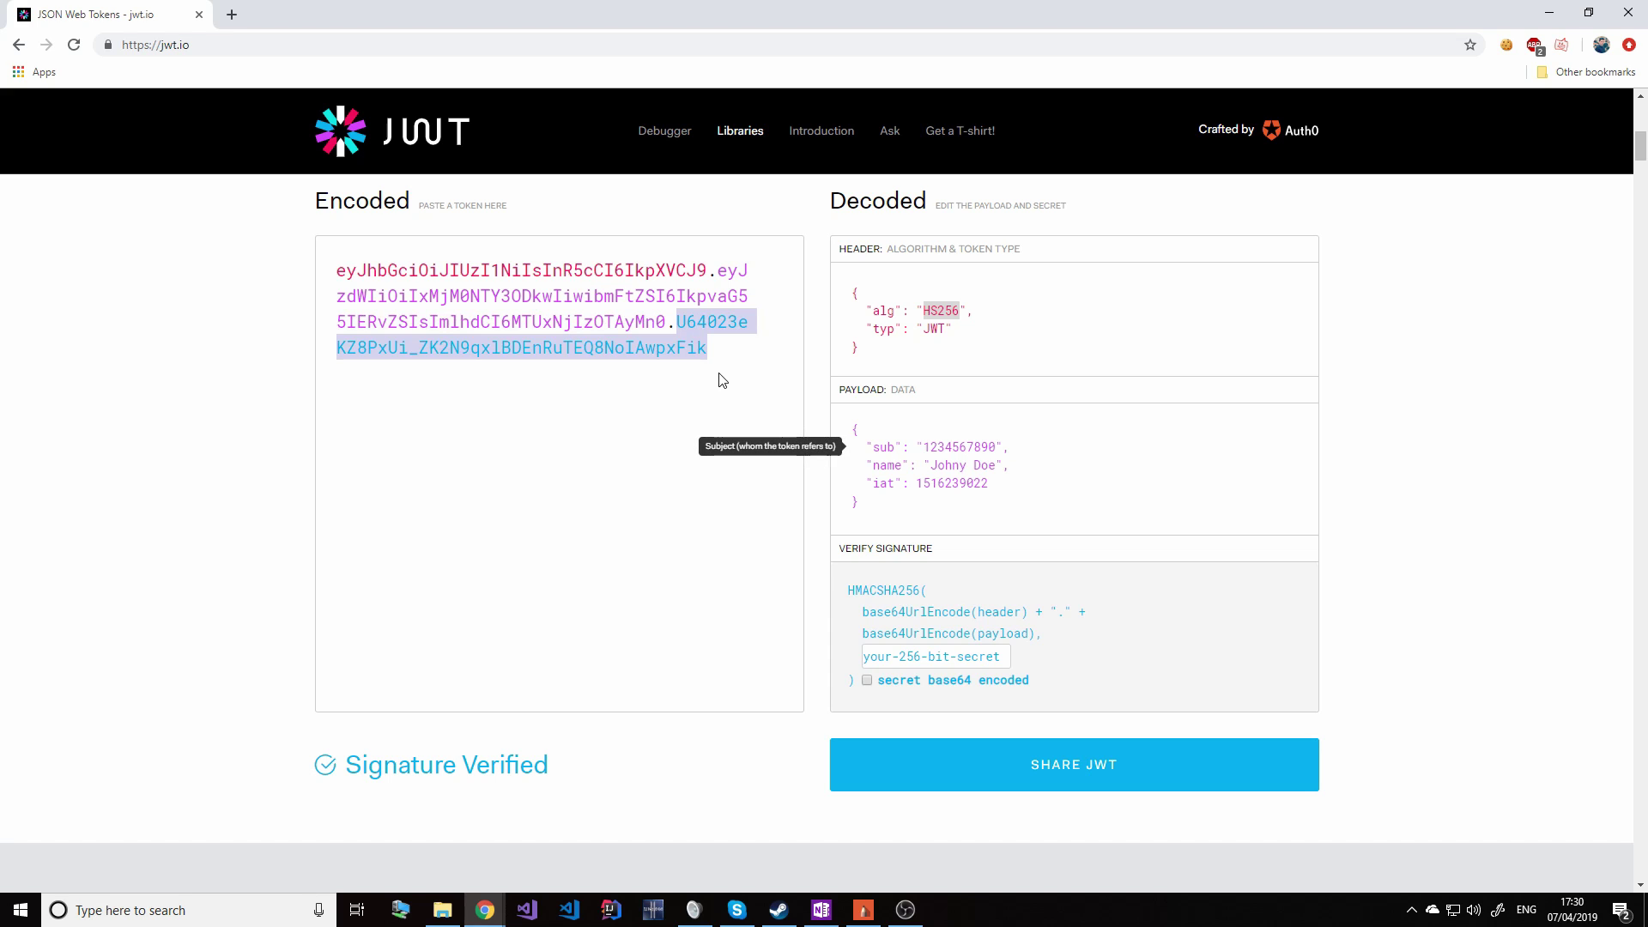
- Delete two letters from the payload's name value and highlight the edited payload JSON
{"action": "left_click", "coordinate": [962, 466]}
{"action": "key", "text": "BackSpace"}
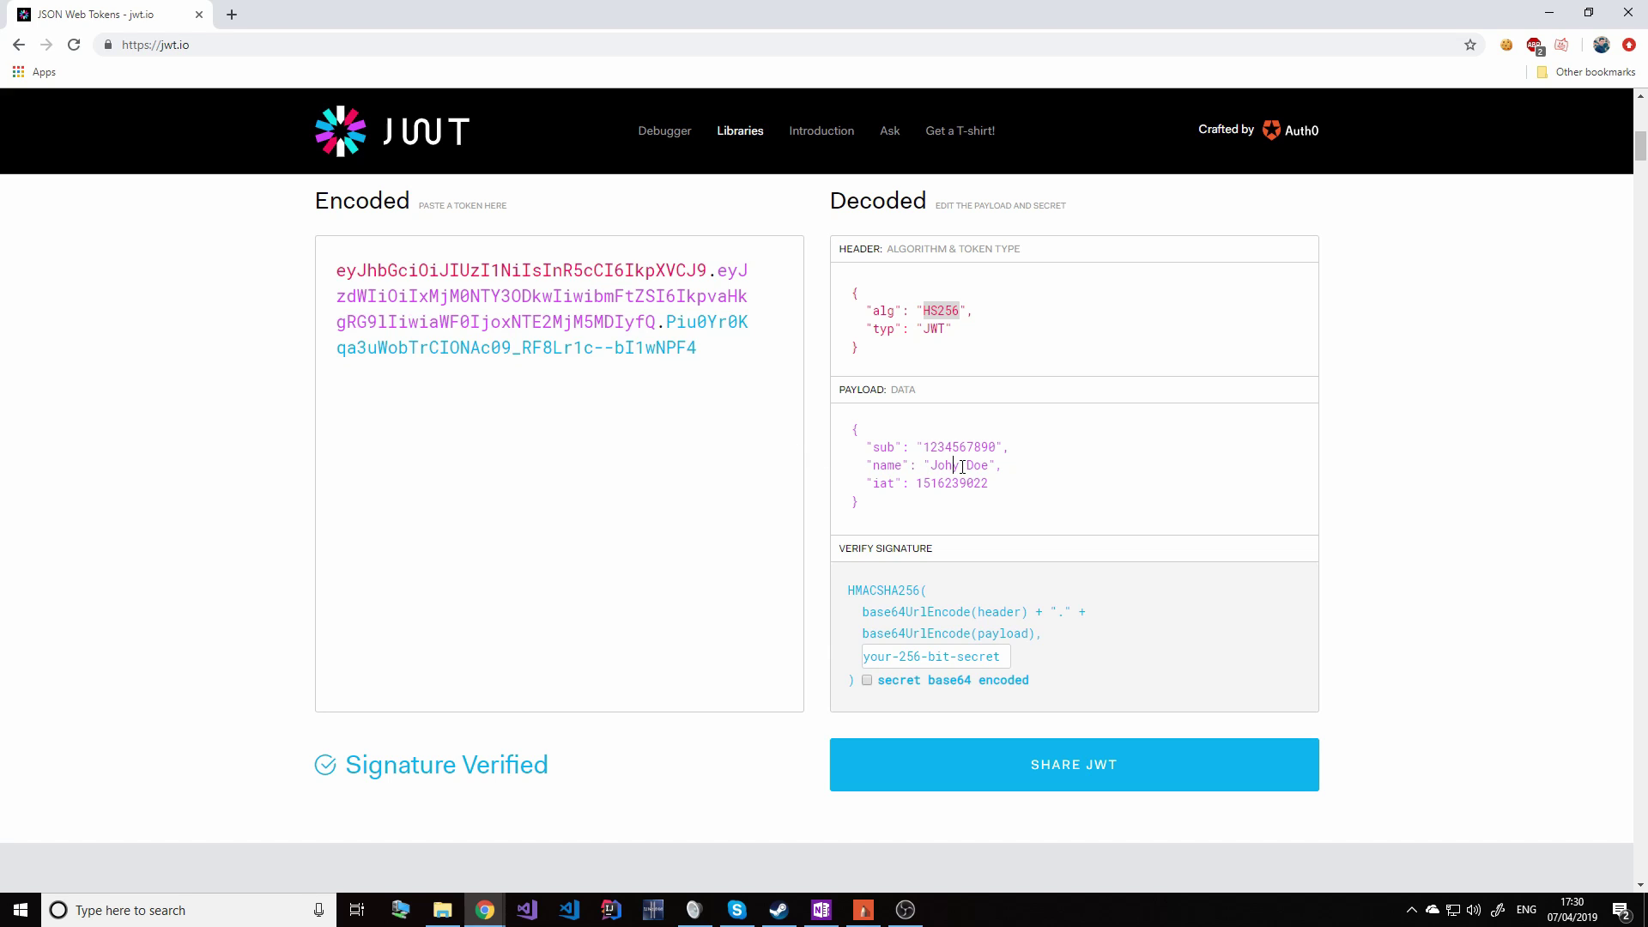
{"action": "key", "text": "BackSpace"}
{"action": "key", "text": "BackSpace"}
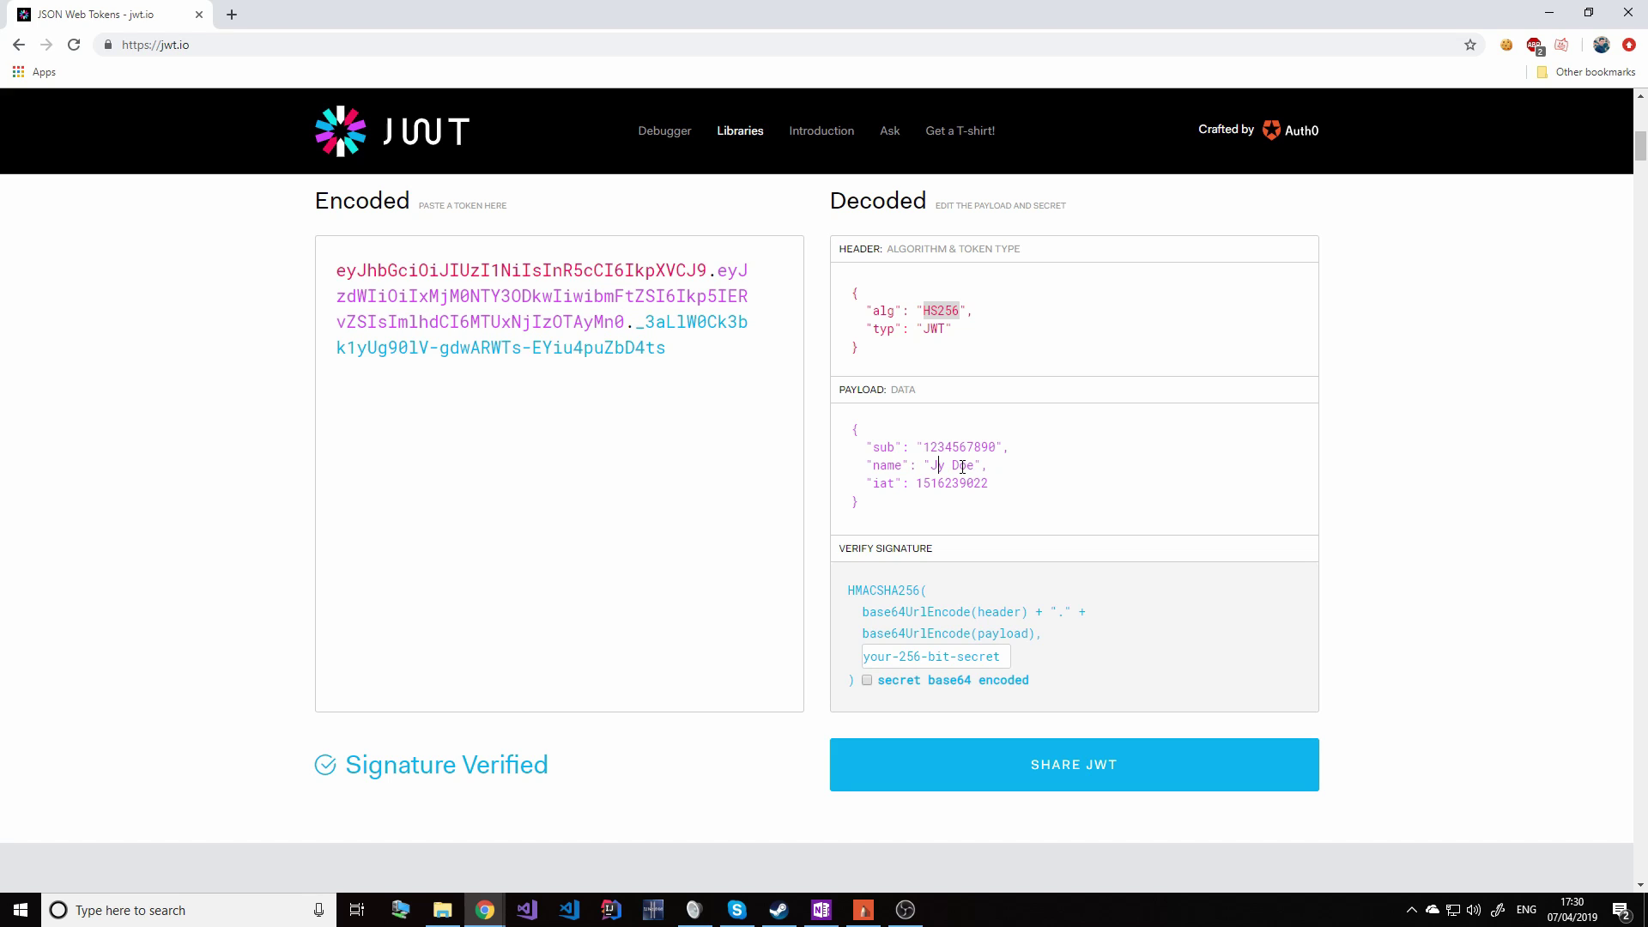
{"action": "left_click_drag", "start_coordinate": [882, 506], "coordinate": [809, 353]}
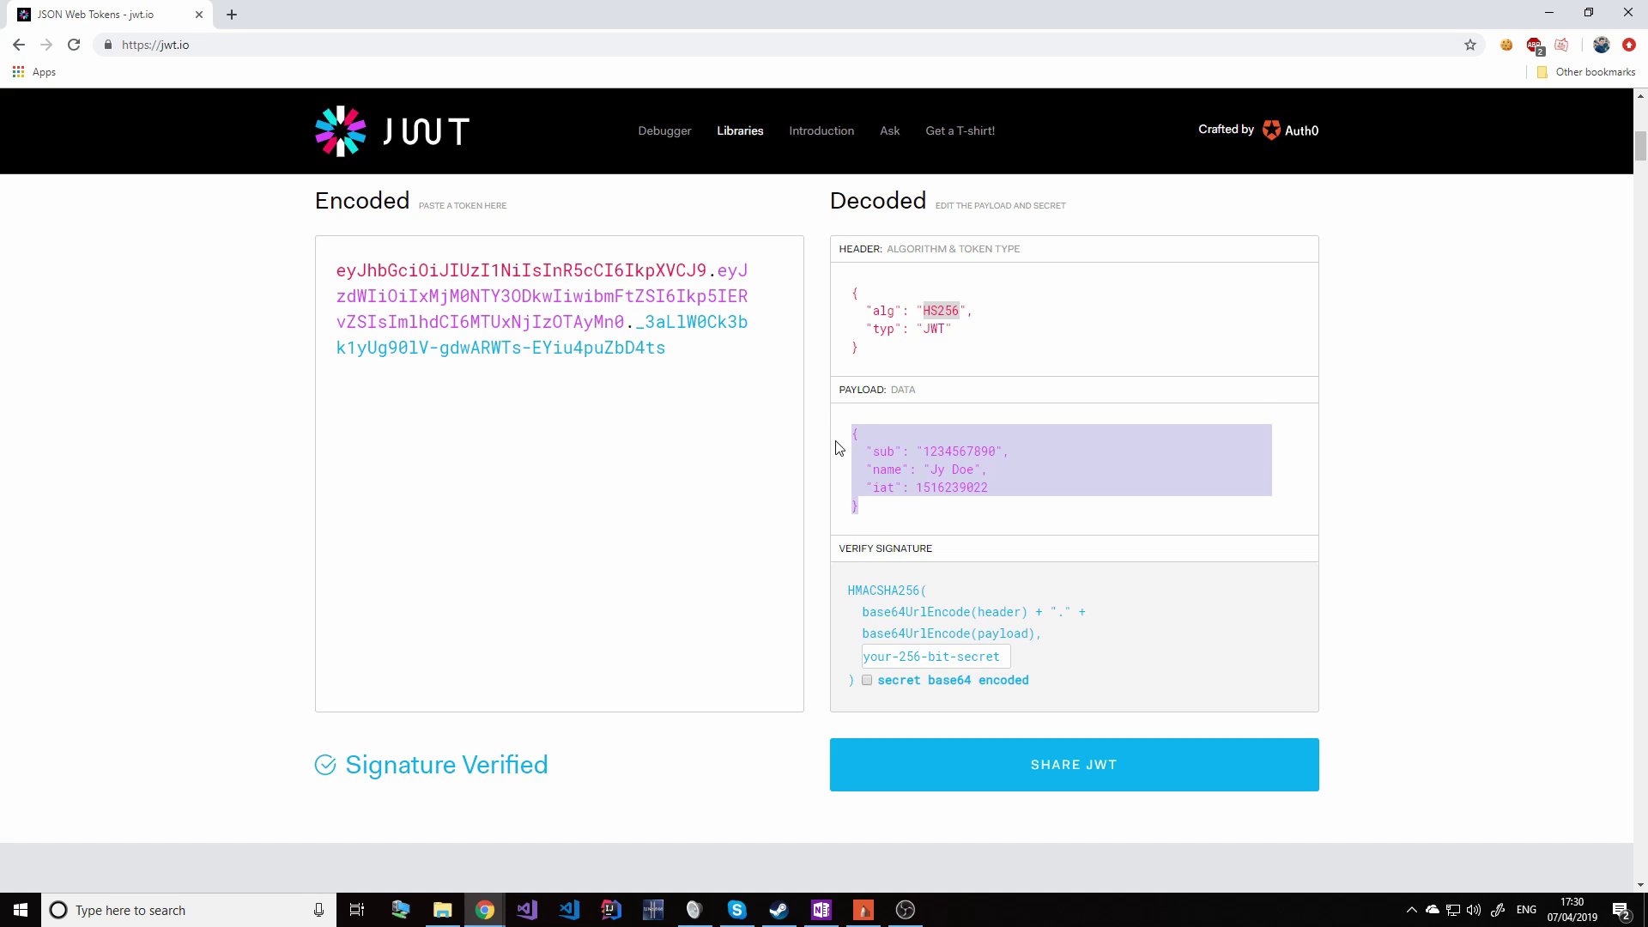
- Highlight HMACSHA256, payload and header in the formula, then edit the encoded token's payload
{"action": "double_click", "coordinate": [888, 589]}
{"action": "double_click", "coordinate": [997, 632]}
{"action": "double_click", "coordinate": [1013, 612]}
{"action": "left_click", "coordinate": [502, 296]}
{"action": "type", "text": "A"}
{"action": "left_click_drag", "start_coordinate": [425, 695], "coordinate": [448, 695]}
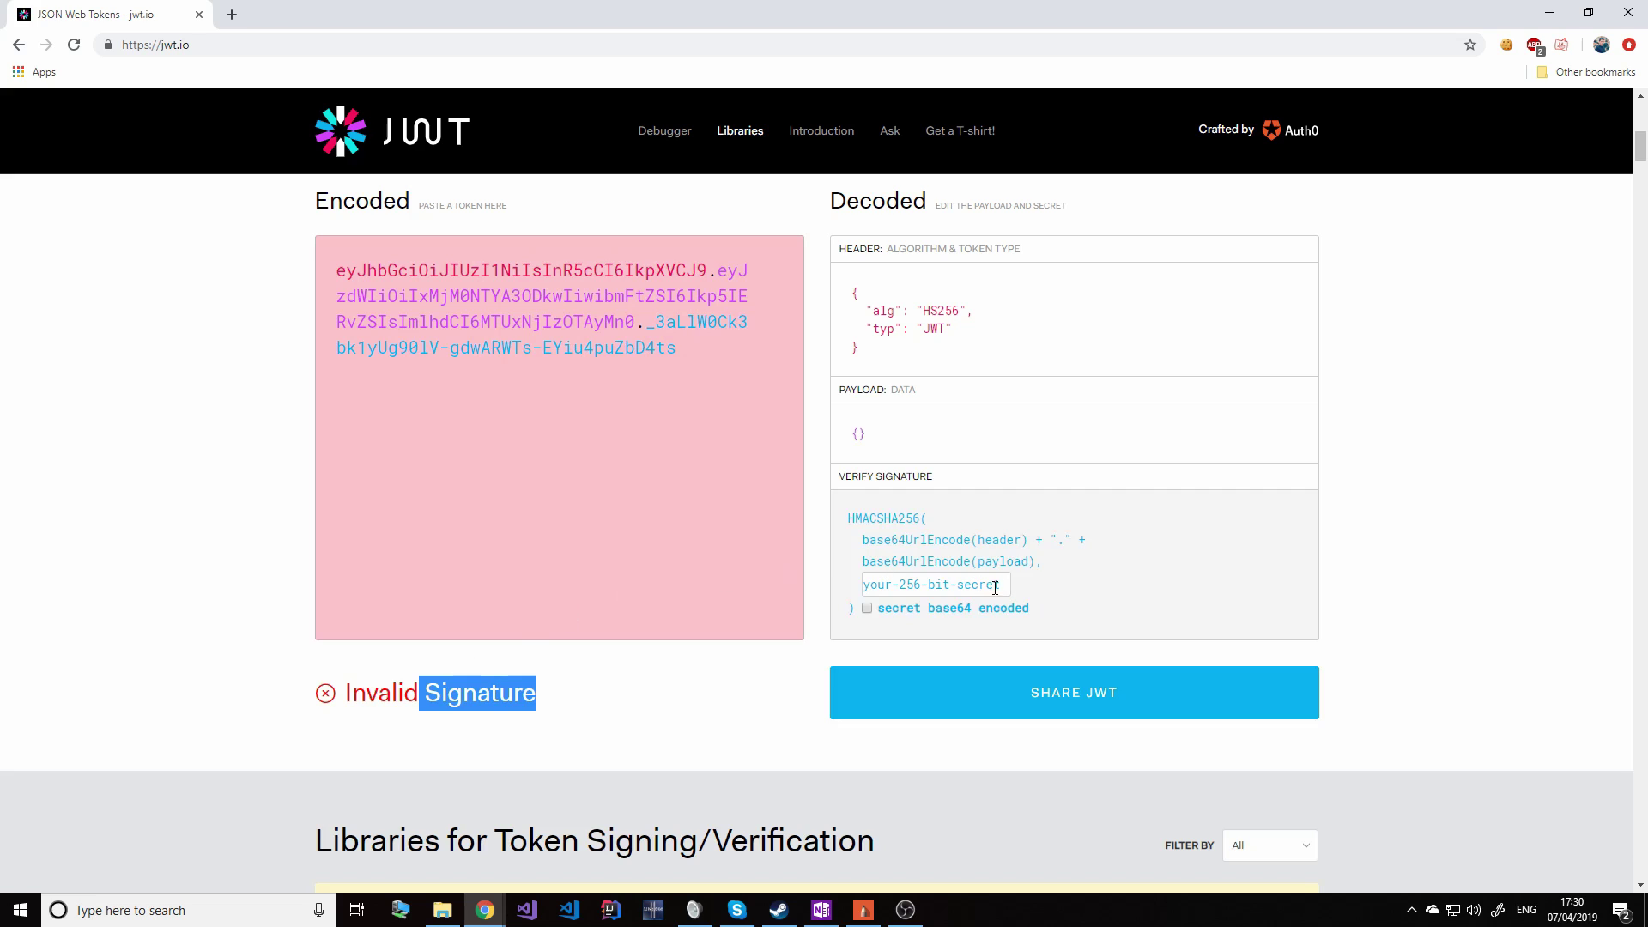
{"action": "left_click", "coordinate": [648, 318]}
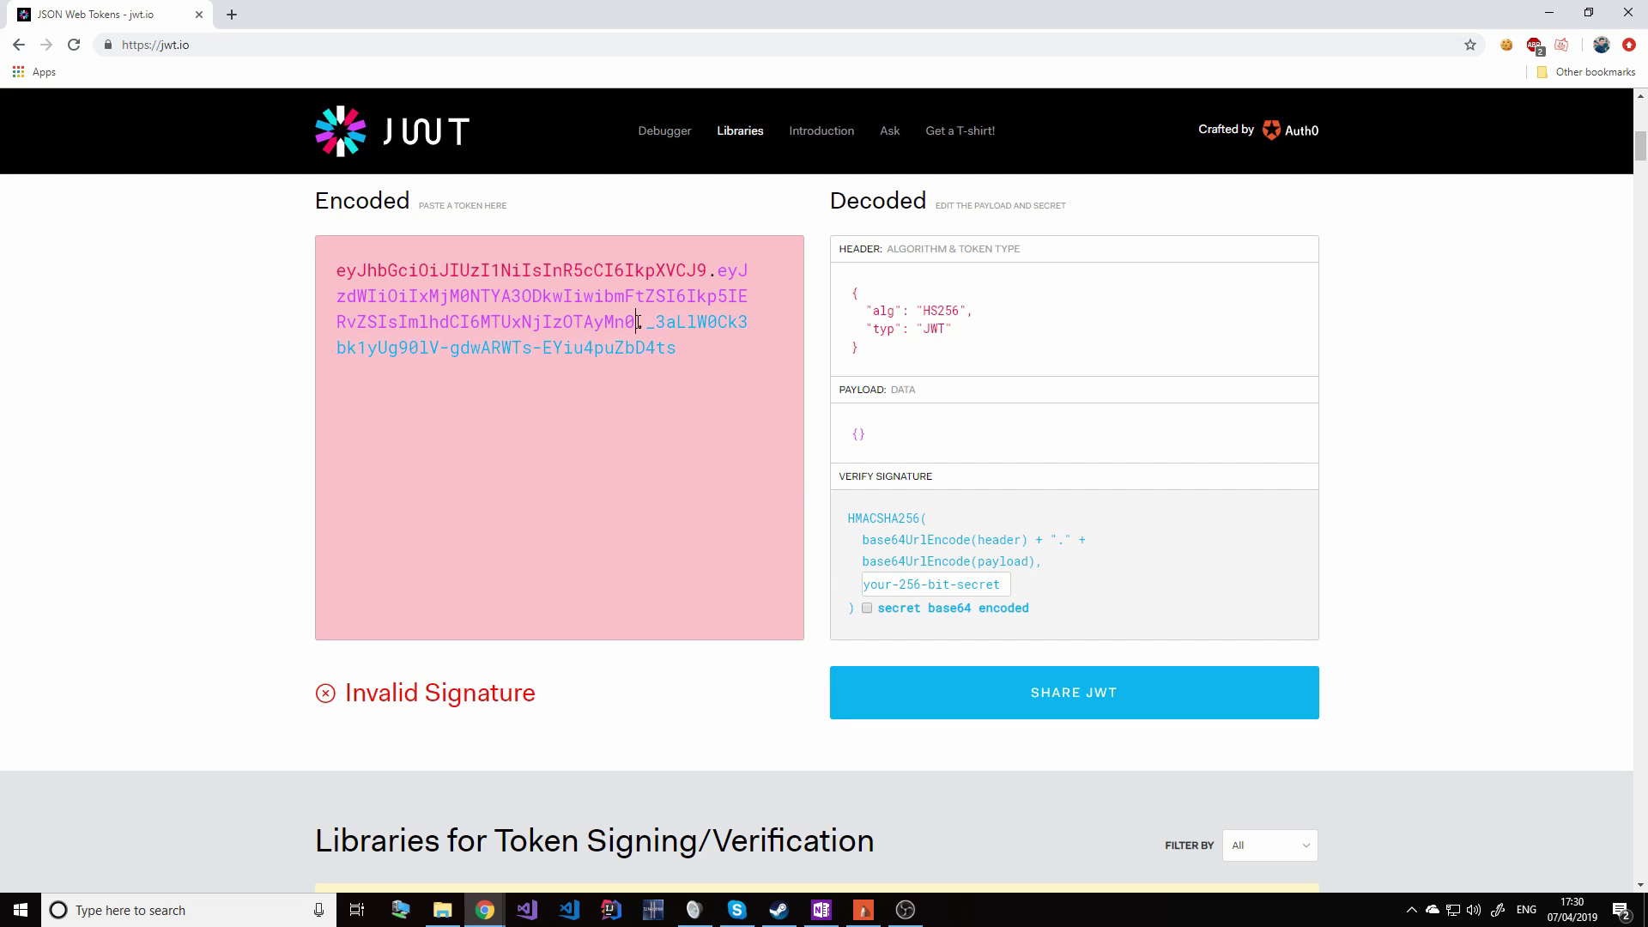
{"action": "left_click_drag", "start_coordinate": [637, 321], "coordinate": [112, 246]}
{"action": "left_click", "coordinate": [883, 418]}
{"action": "left_click", "coordinate": [462, 297]}
{"action": "key", "text": "ctrl+z"}
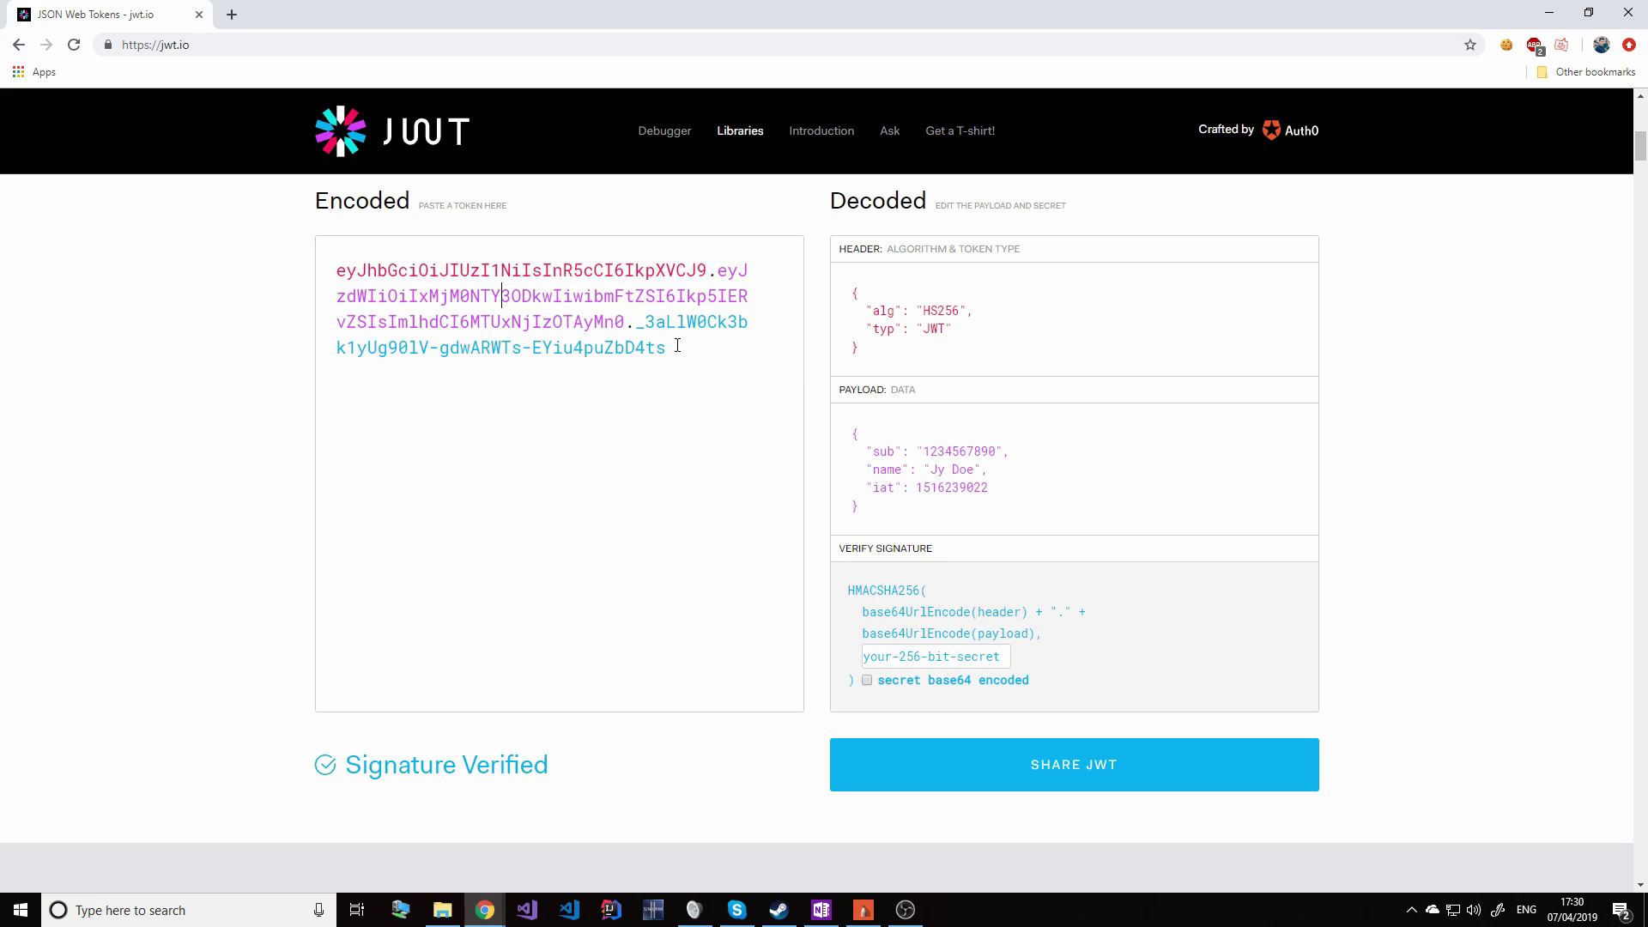
{"action": "left_click", "coordinate": [944, 469]}
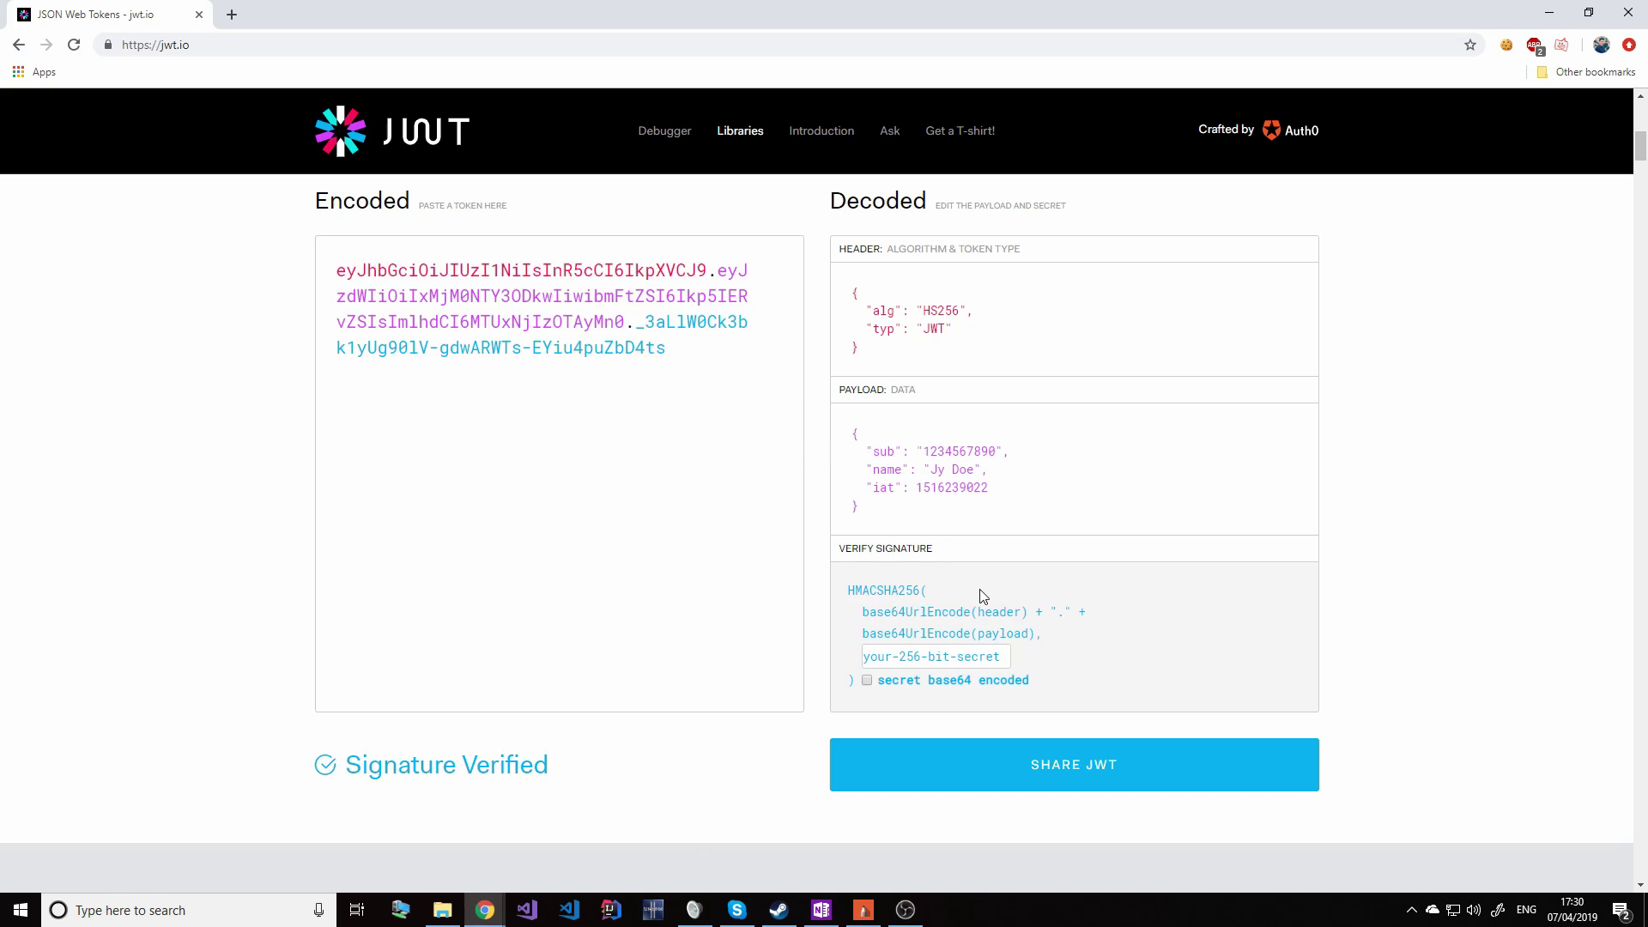
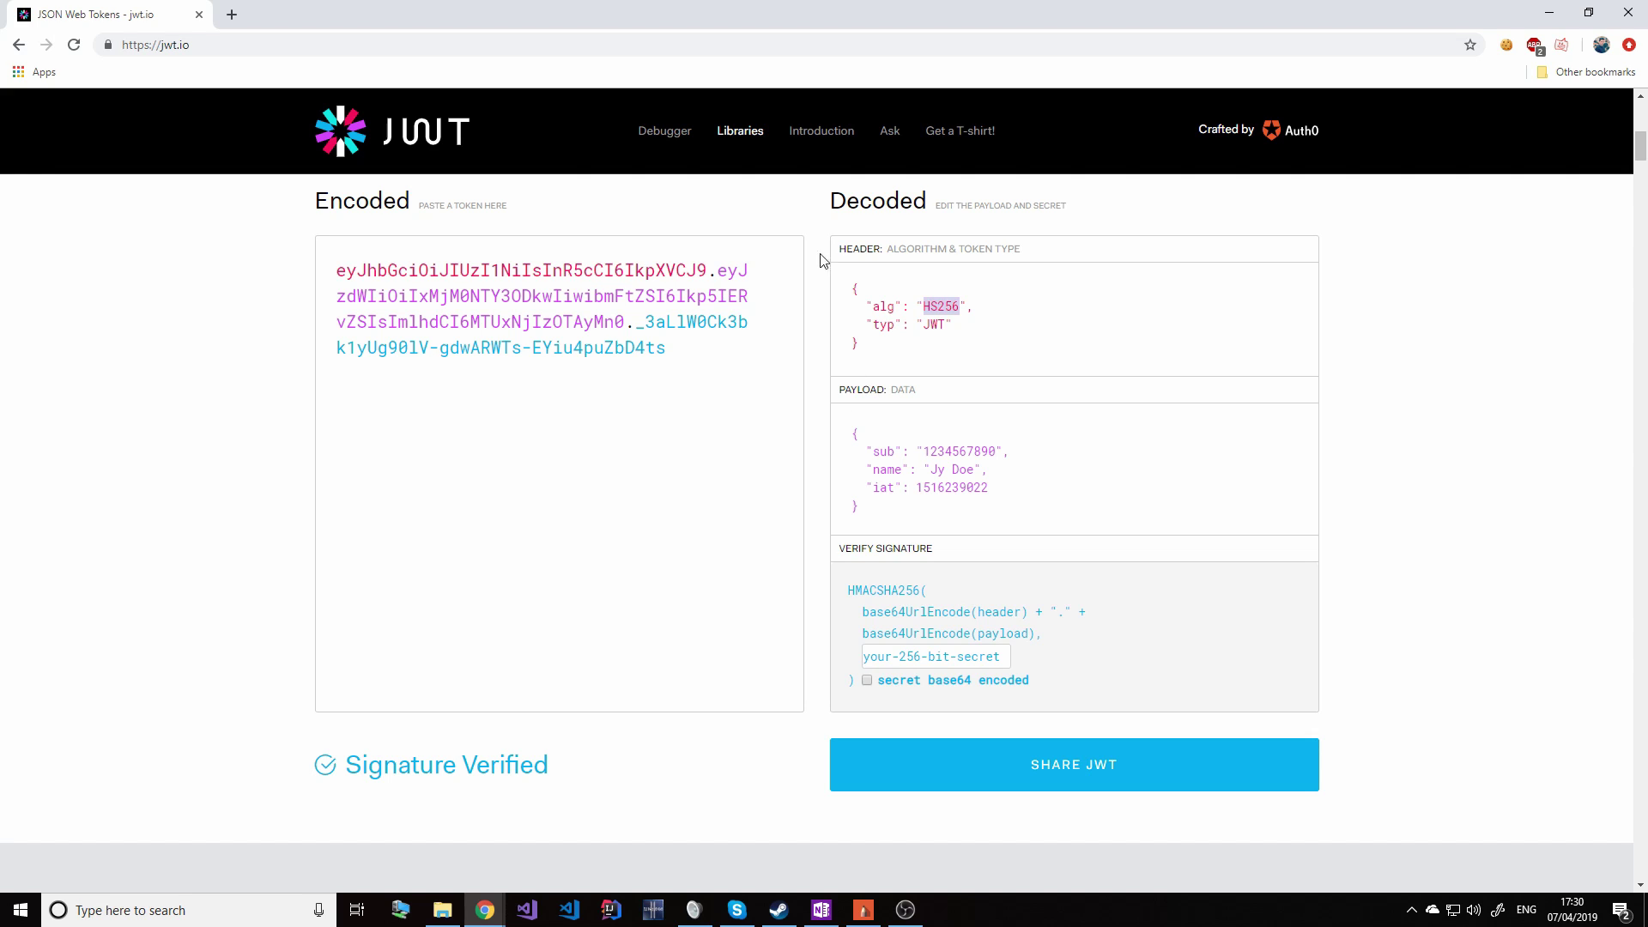
- Switch the signing algorithm to HS512 and highlight the regenerated signature
{"action": "scroll", "coordinate": [846, 266], "scroll_direction": "up", "scroll_amount": 1}
{"action": "left_click", "coordinate": [846, 223]}
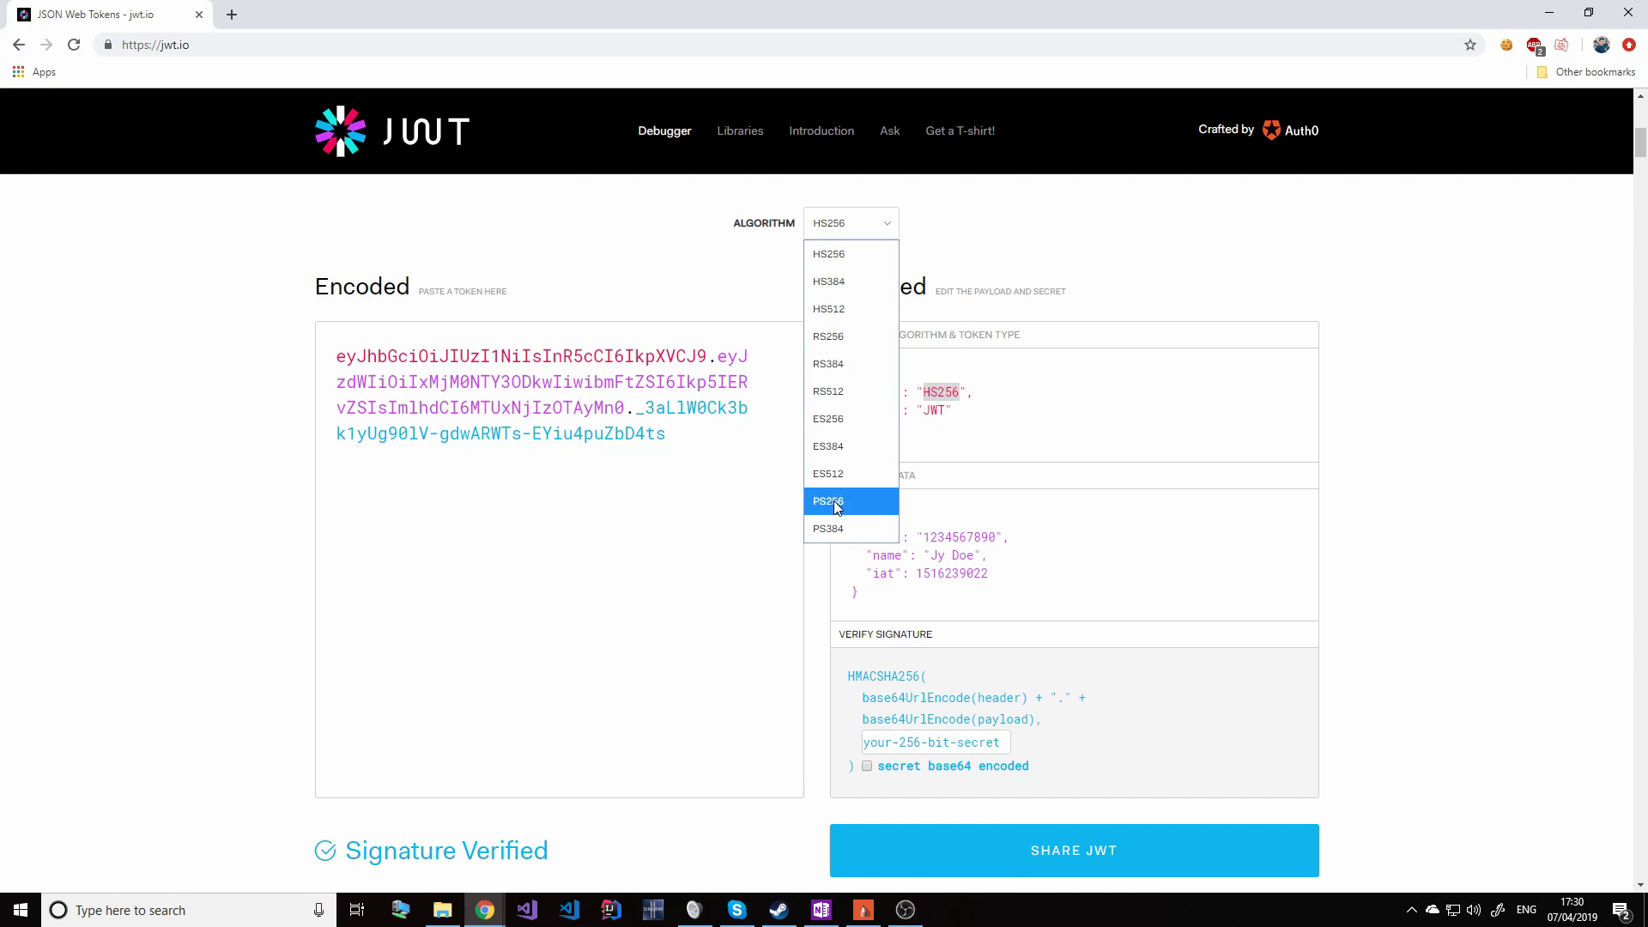
{"action": "left_click", "coordinate": [857, 306]}
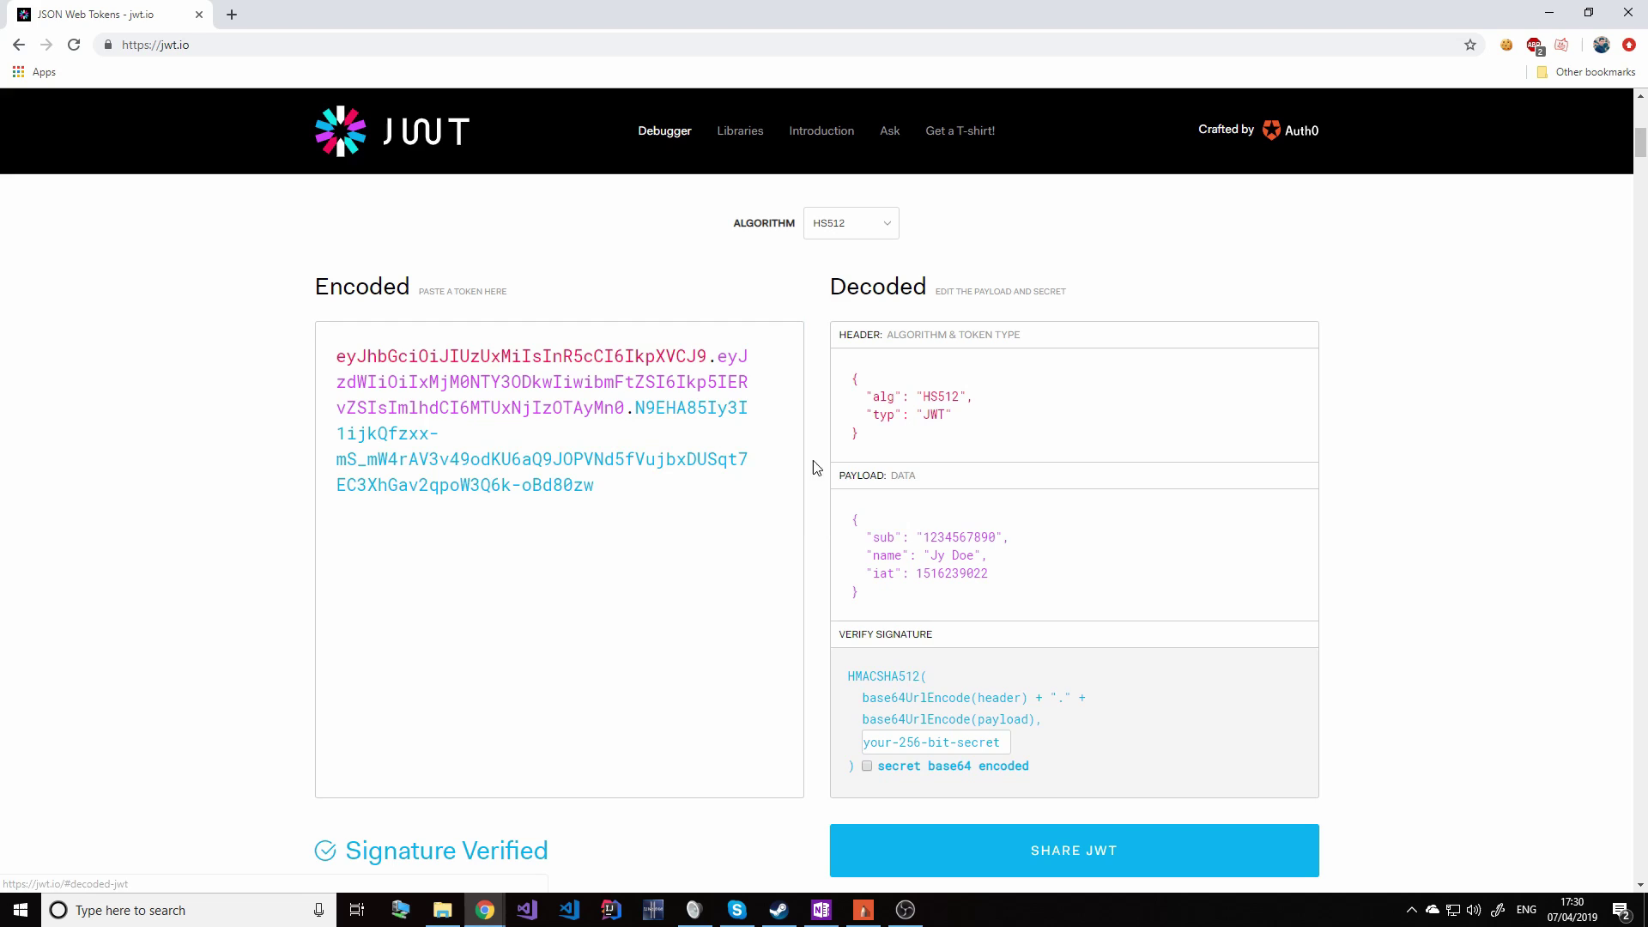
{"action": "left_click_drag", "start_coordinate": [646, 399], "coordinate": [647, 478]}
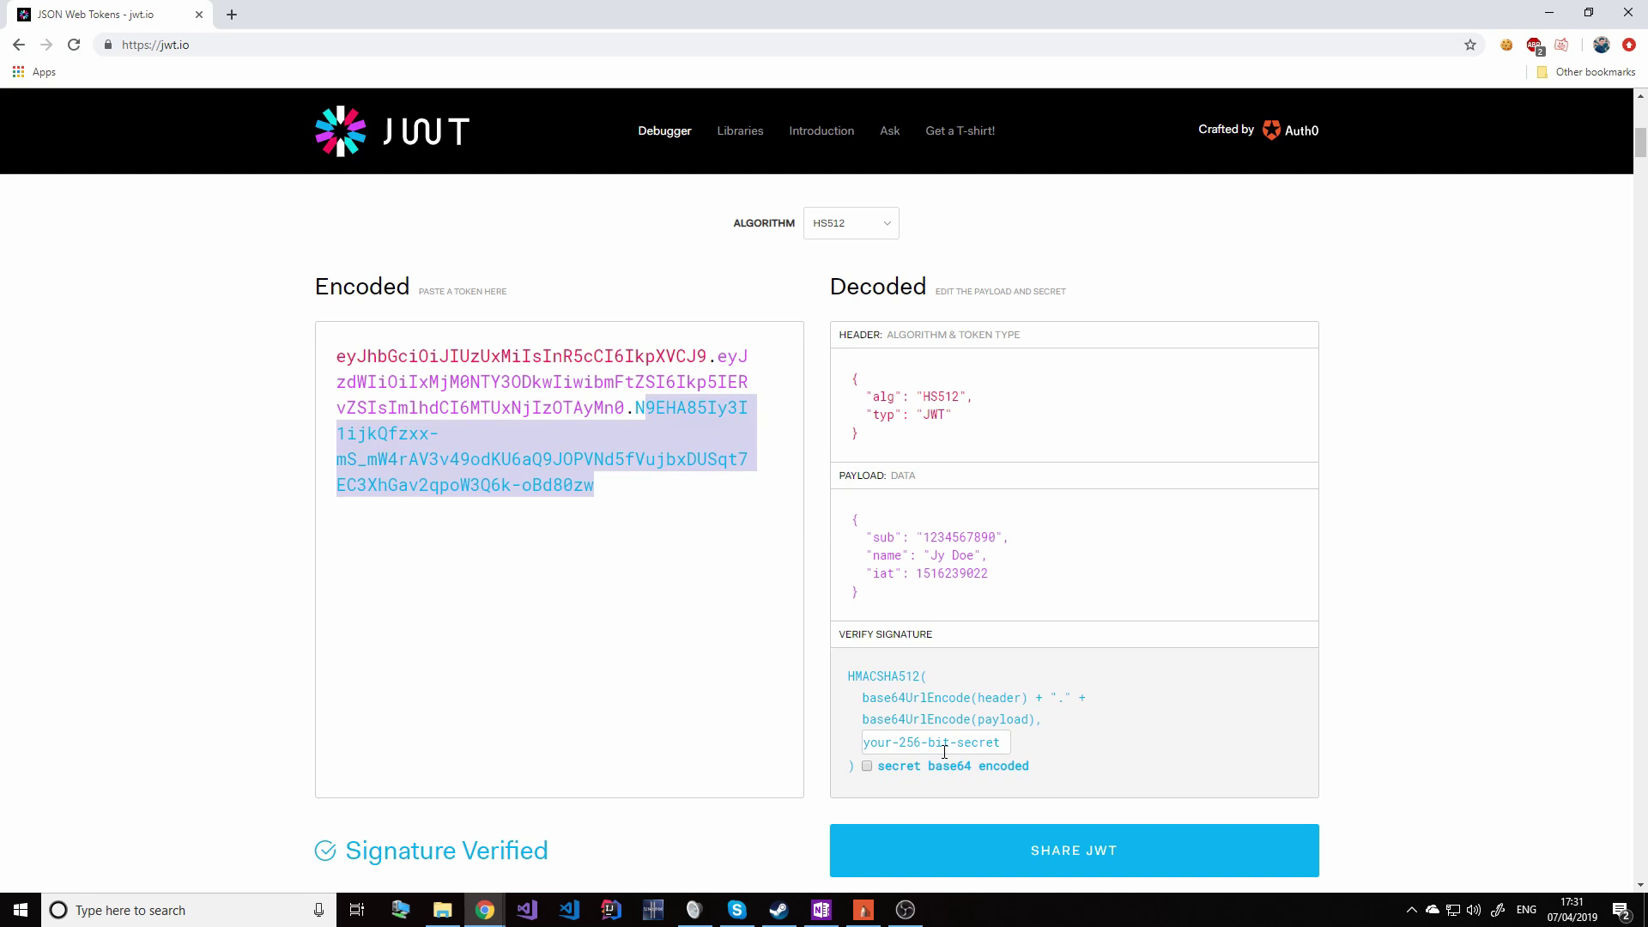
{"action": "left_click", "coordinate": [979, 741]}
{"action": "key", "text": "BackSpace"}
{"action": "key", "text": "BackSpace"}
{"action": "key", "text": "BackSpace"}
{"action": "key", "text": "BackSpace"}
{"action": "key", "text": "BackSpace"}
{"action": "key", "text": "BackSpace"}
{"action": "key", "text": "BackSpace"}
{"action": "key", "text": "BackSpace"}
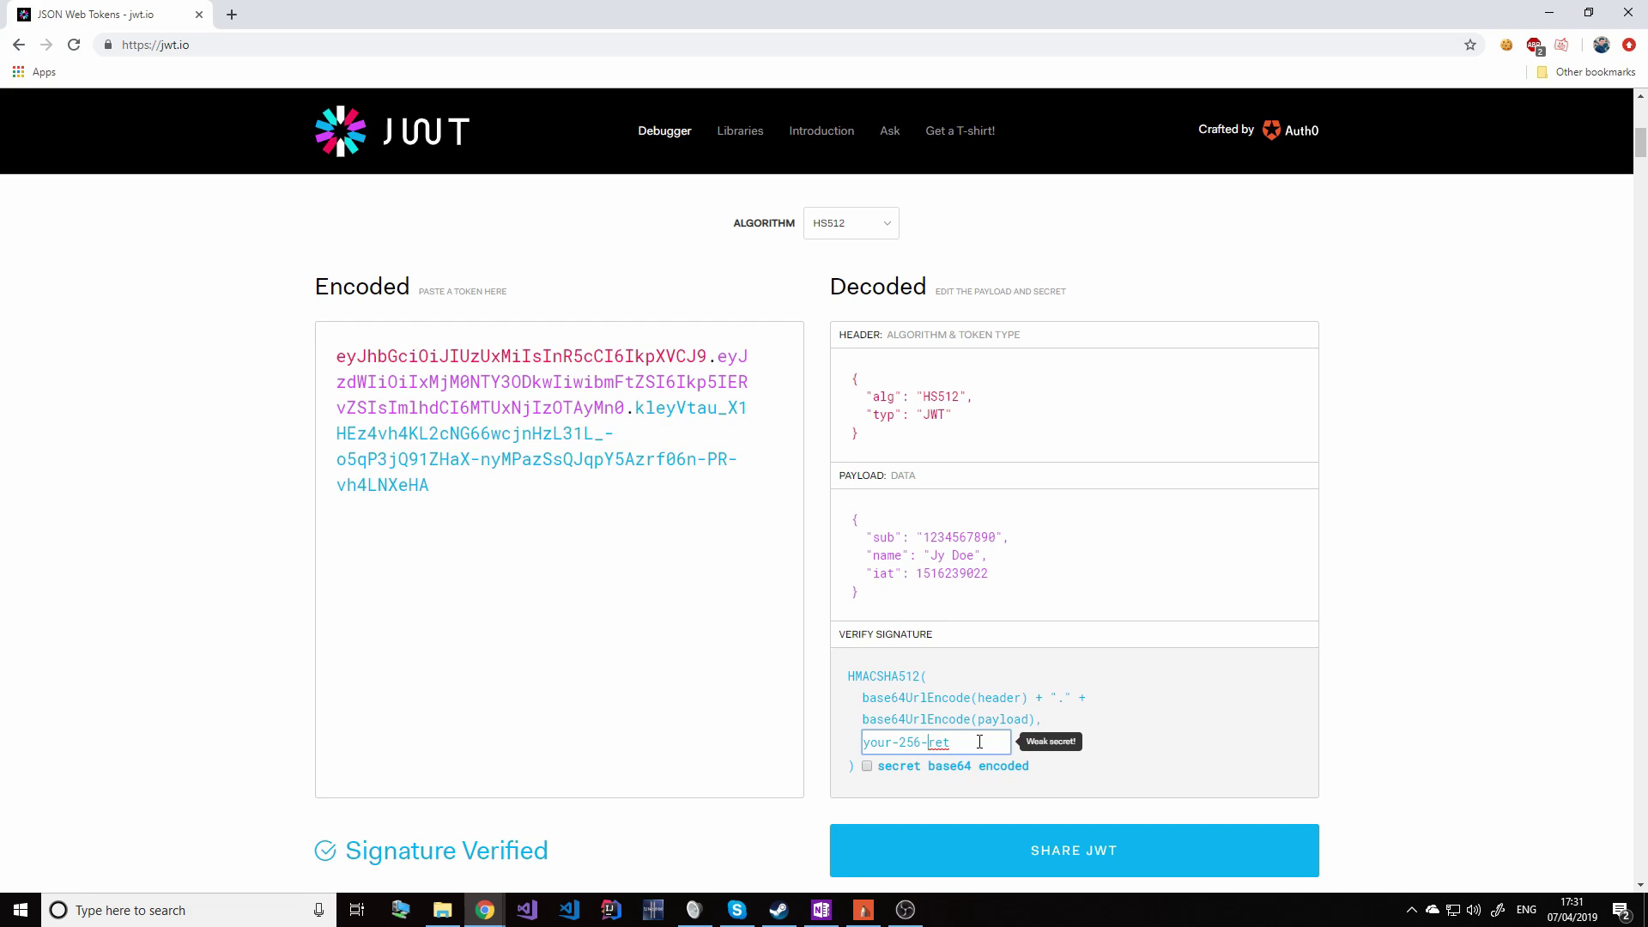
{"action": "key", "text": "BackSpace"}
{"action": "key", "text": "BackSpace"}
{"action": "key", "text": "BackSpace"}
{"action": "key", "text": "BackSpace"}
{"action": "key", "text": "BackSpace"}
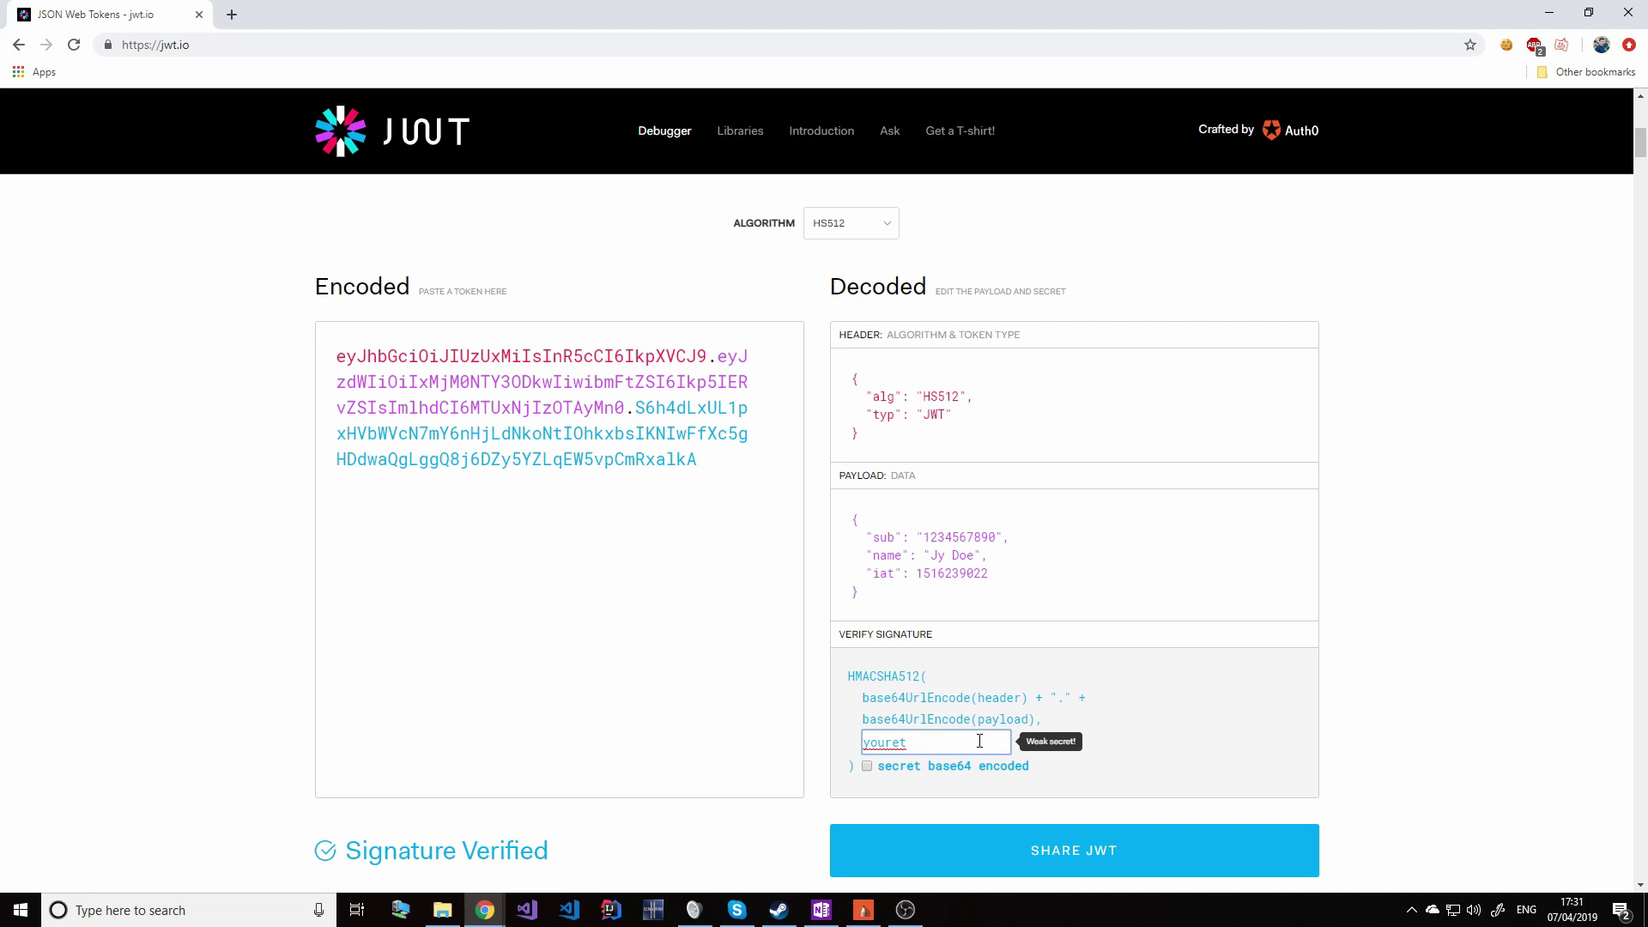
- Highlight the payload claims and the secret value, then bring up the SketchBook diagram
{"action": "left_click", "coordinate": [855, 521]}
{"action": "left_click_drag", "start_coordinate": [862, 543], "coordinate": [895, 621]}
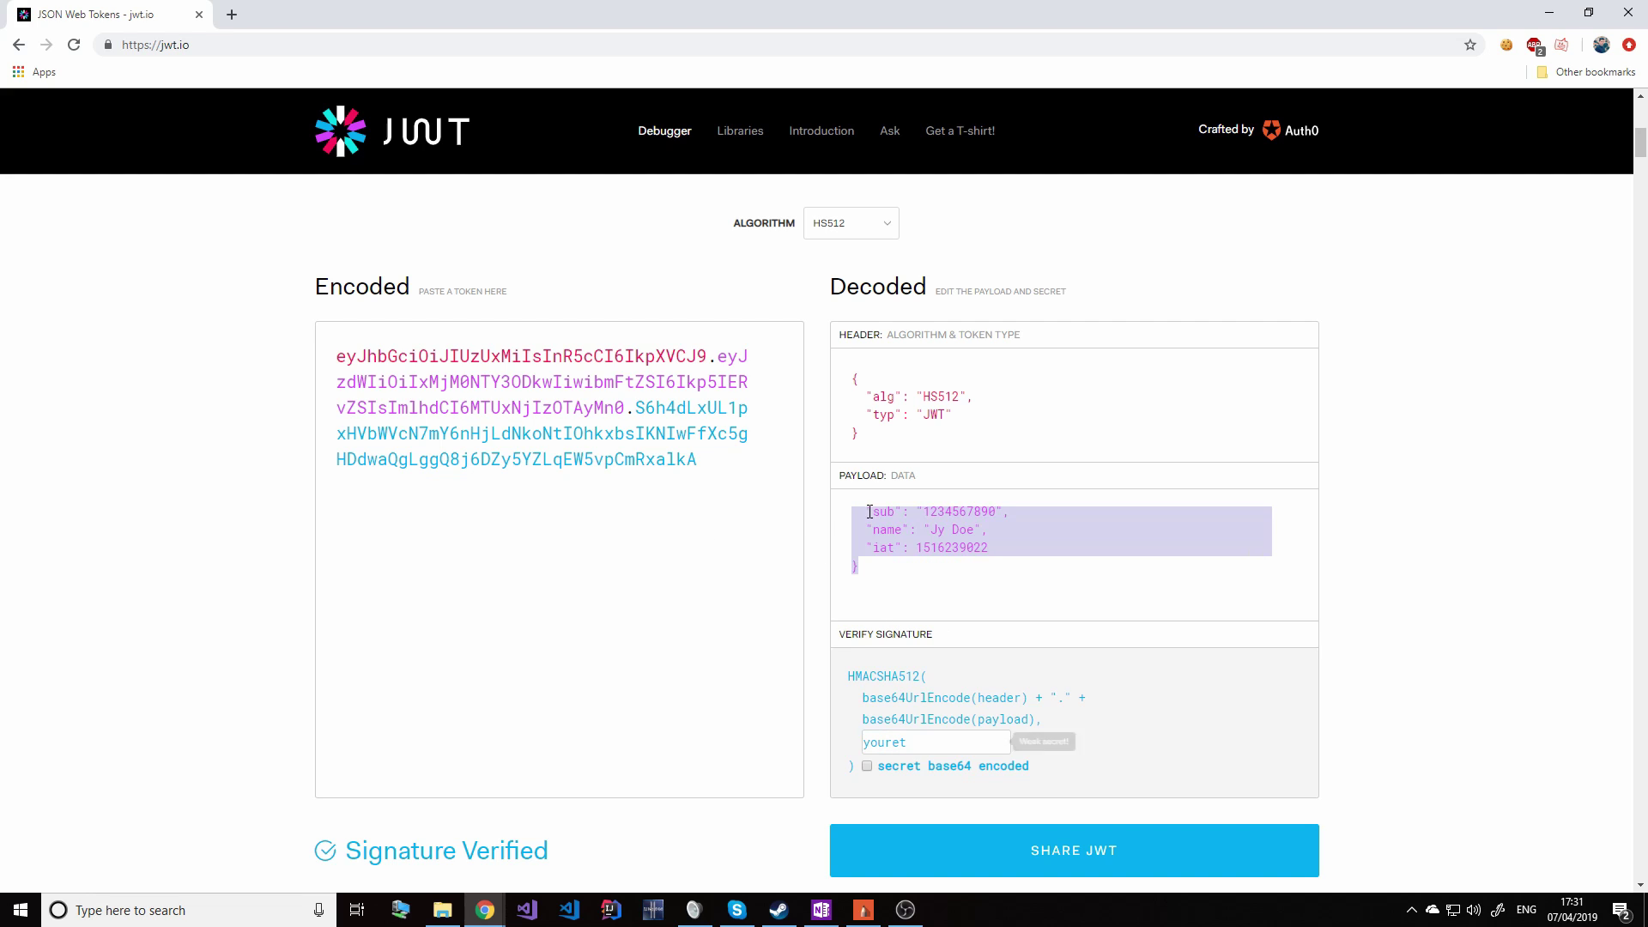
{"action": "left_click_drag", "start_coordinate": [936, 743], "coordinate": [753, 742]}
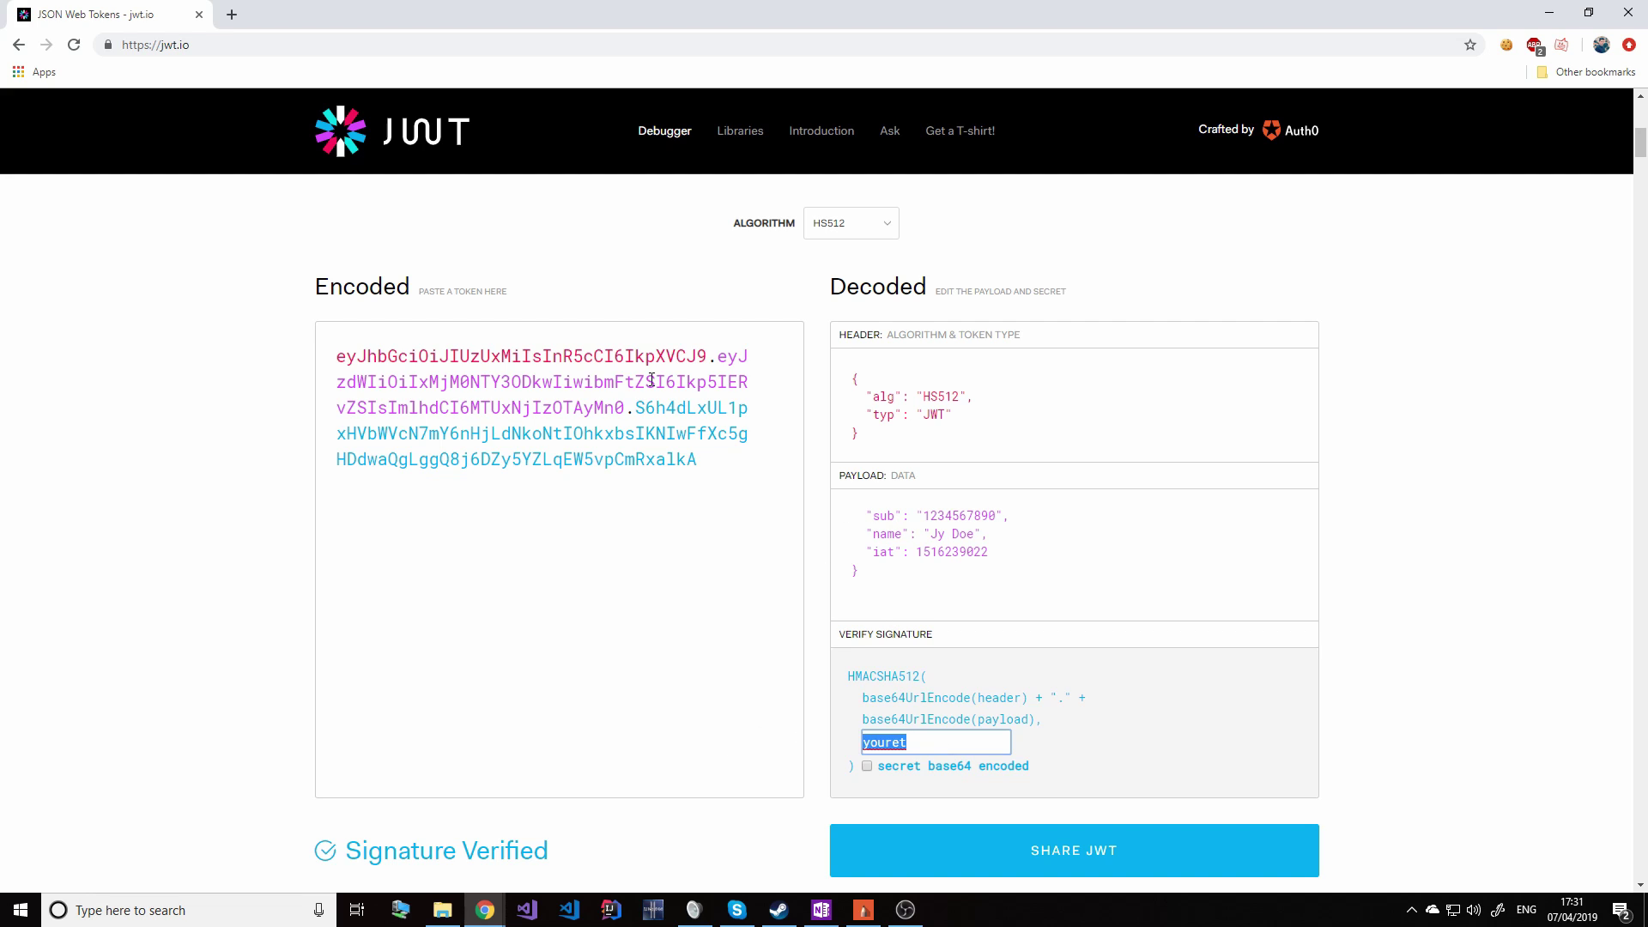
{"action": "key", "text": "alt+Tab"}
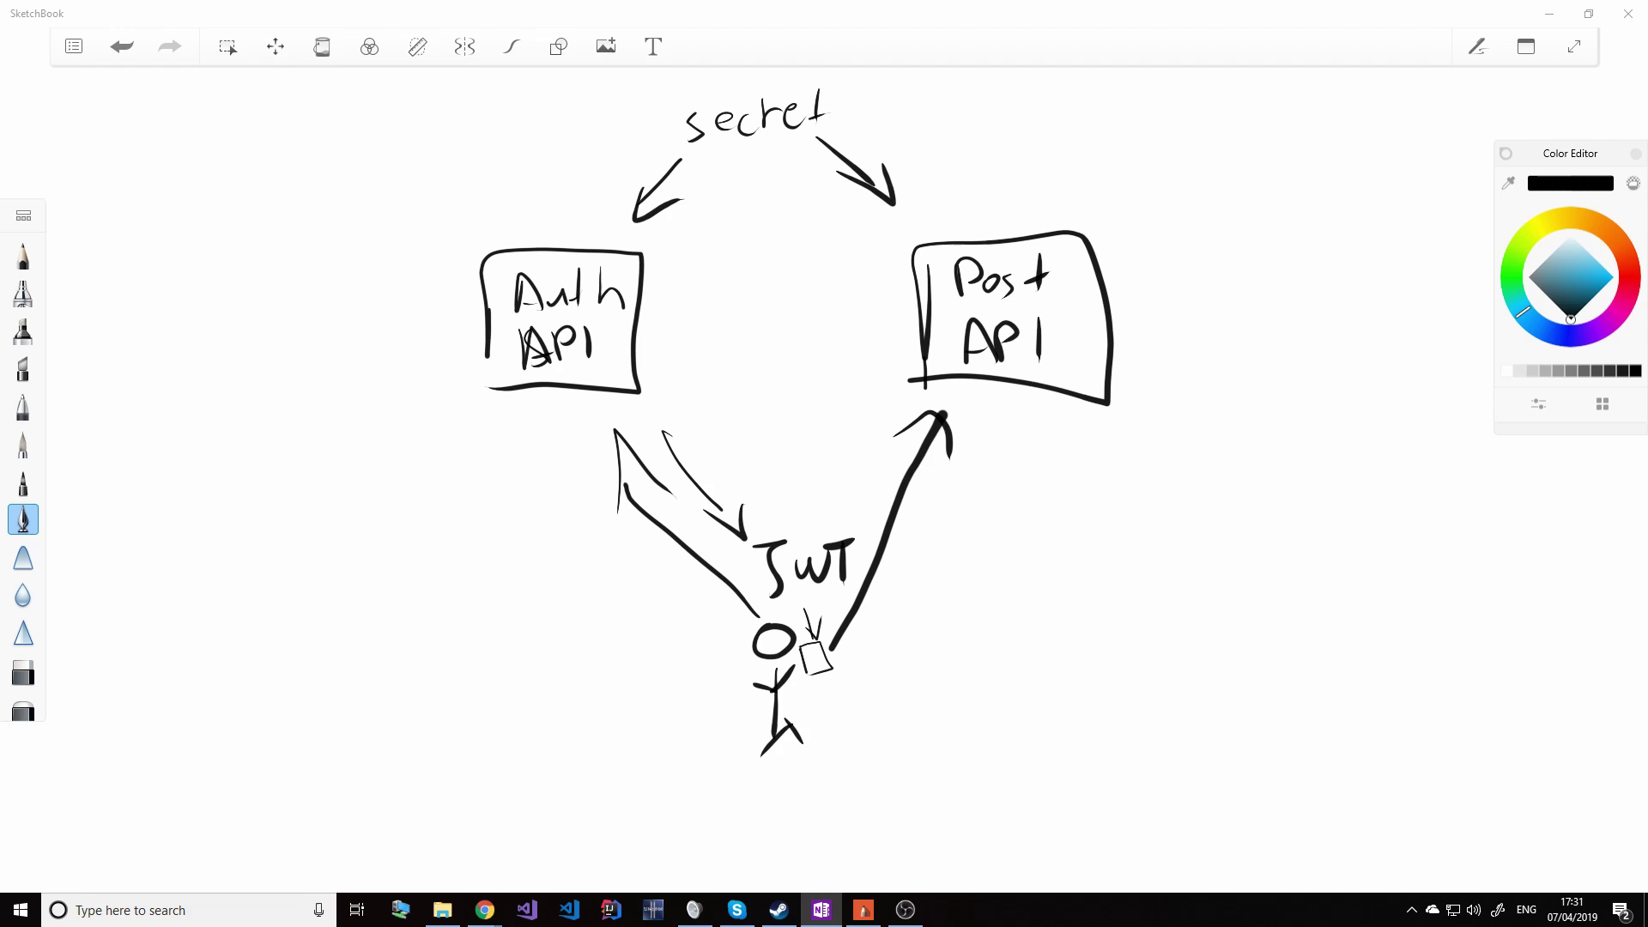
- Draw a bracket labelled 'payload' beside the JWT figure and circle the Auth API box
{"action": "mouse_move", "coordinate": [889, 625]}
{"action": "left_mouse_down"}
{"action": "mouse_move", "coordinate": [850, 643]}
{"action": "mouse_move", "coordinate": [879, 650]}
{"action": "left_mouse_up"}
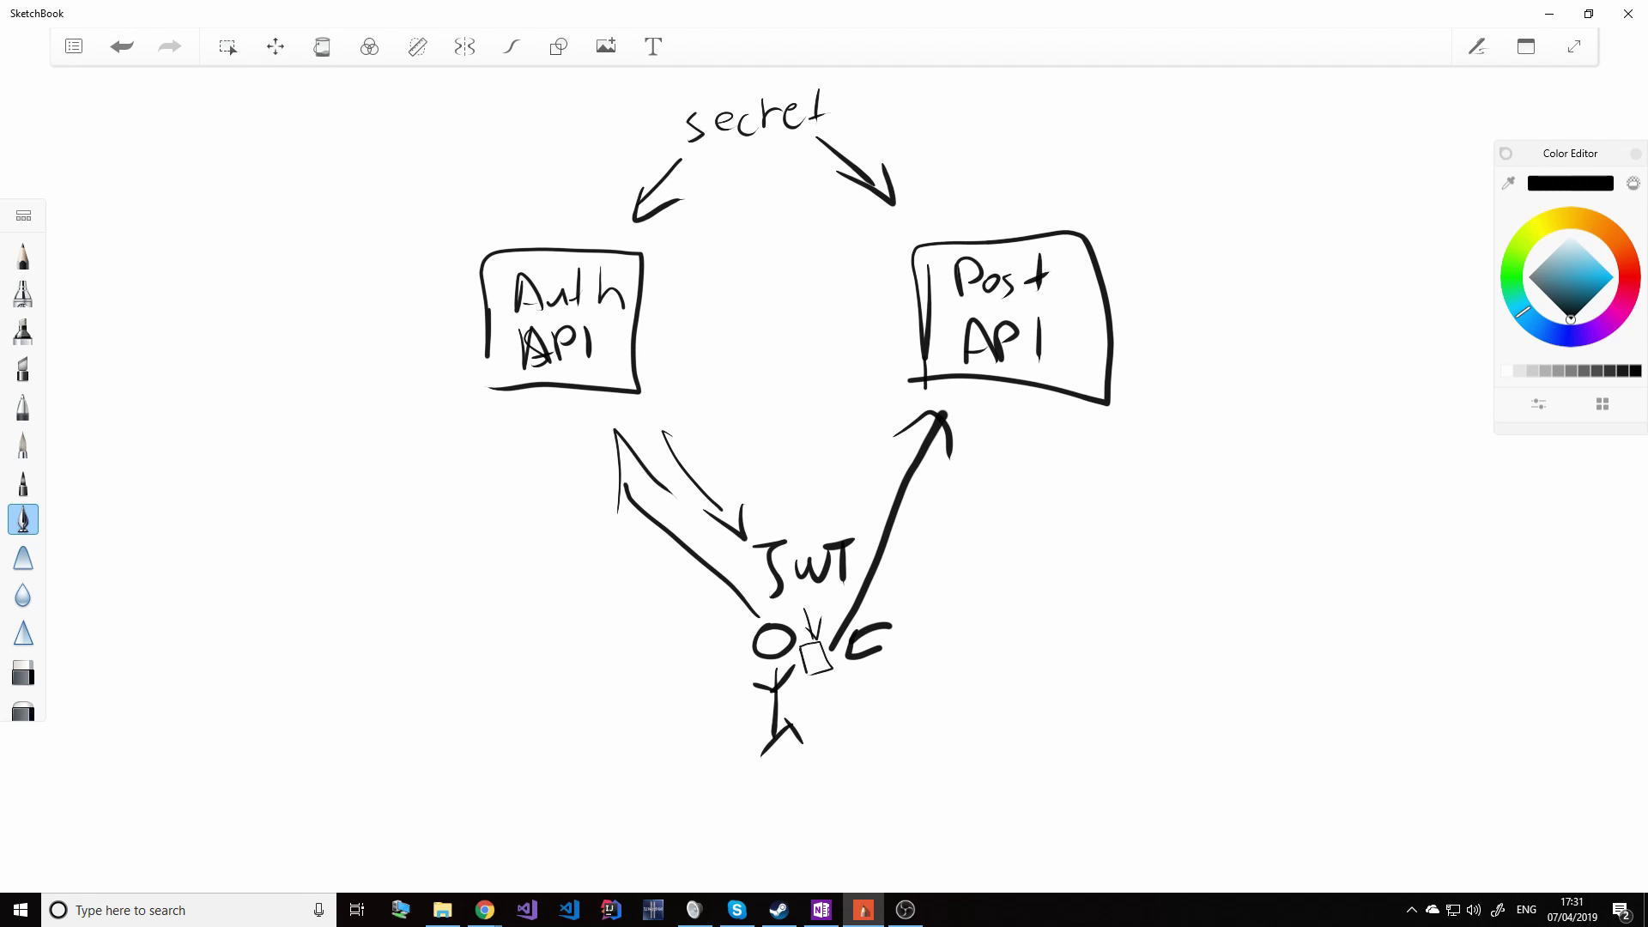
{"action": "mouse_move", "coordinate": [913, 596]}
{"action": "left_mouse_down"}
{"action": "mouse_move", "coordinate": [932, 622]}
{"action": "mouse_move", "coordinate": [978, 631]}
{"action": "left_mouse_up"}
{"action": "left_click_drag", "start_coordinate": [1002, 556], "coordinate": [1008, 602]}
{"action": "left_click_drag", "start_coordinate": [1026, 591], "coordinate": [1026, 603]}
{"action": "left_click_drag", "start_coordinate": [1057, 583], "coordinate": [1066, 599]}
{"action": "left_click_drag", "start_coordinate": [1083, 583], "coordinate": [1087, 551]}
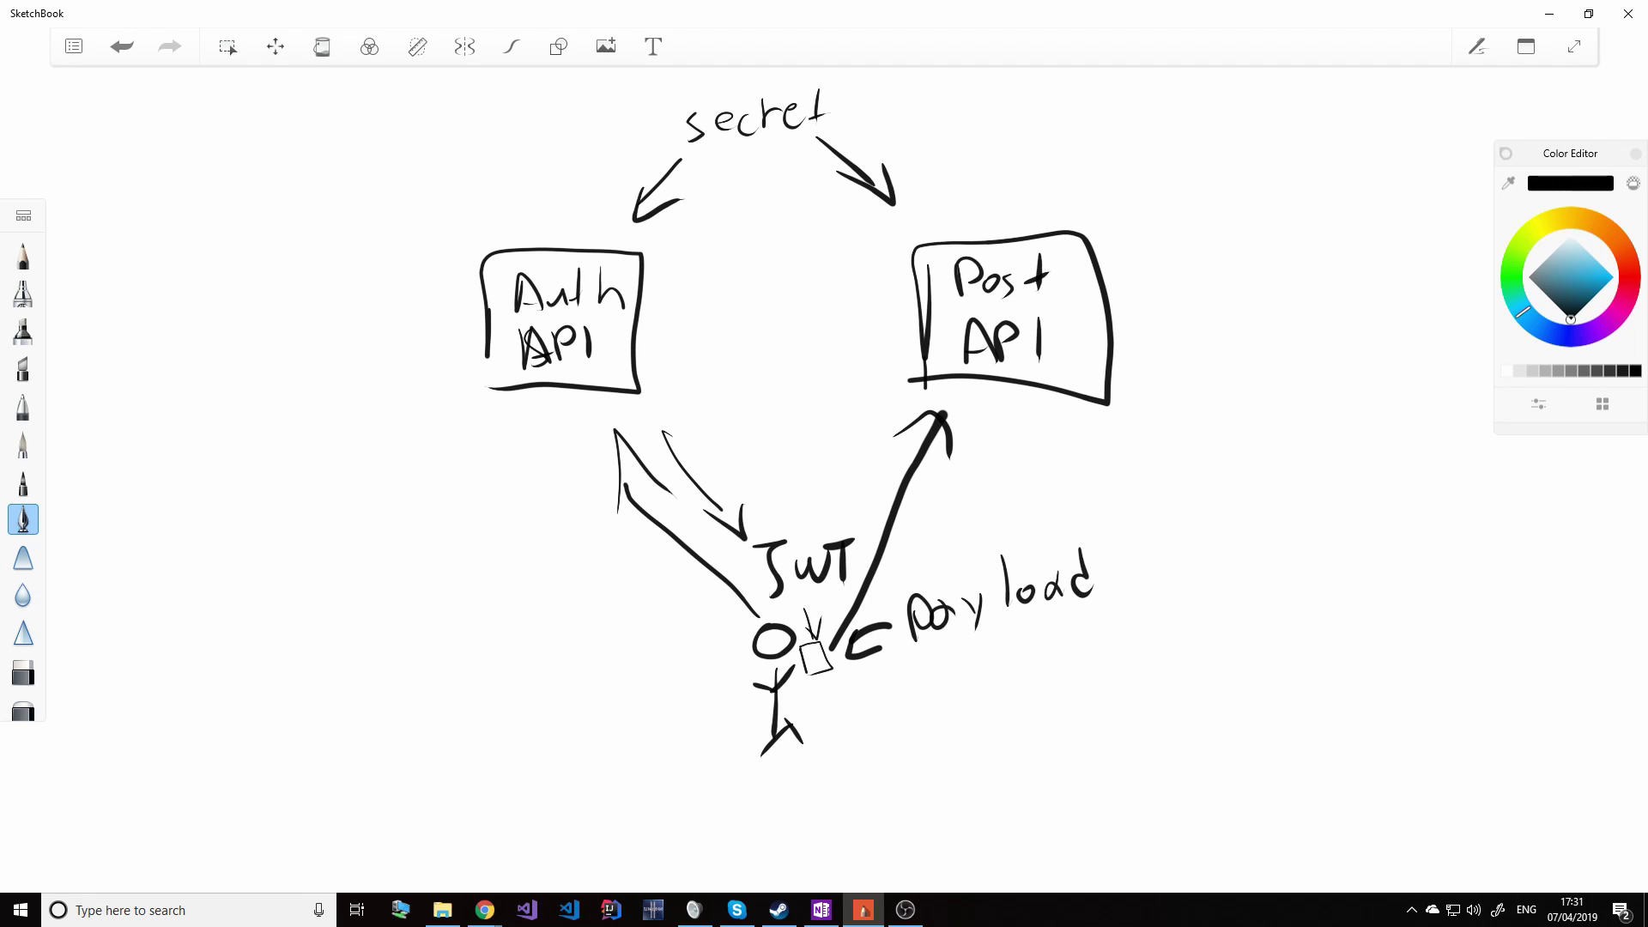
{"action": "mouse_move", "coordinate": [502, 237]}
{"action": "left_mouse_down"}
{"action": "mouse_move", "coordinate": [695, 360]}
{"action": "mouse_move", "coordinate": [451, 343]}
{"action": "mouse_move", "coordinate": [661, 232]}
{"action": "mouse_move", "coordinate": [600, 416]}
{"action": "mouse_move", "coordinate": [583, 214]}
{"action": "mouse_move", "coordinate": [515, 391]}
{"action": "left_mouse_up"}
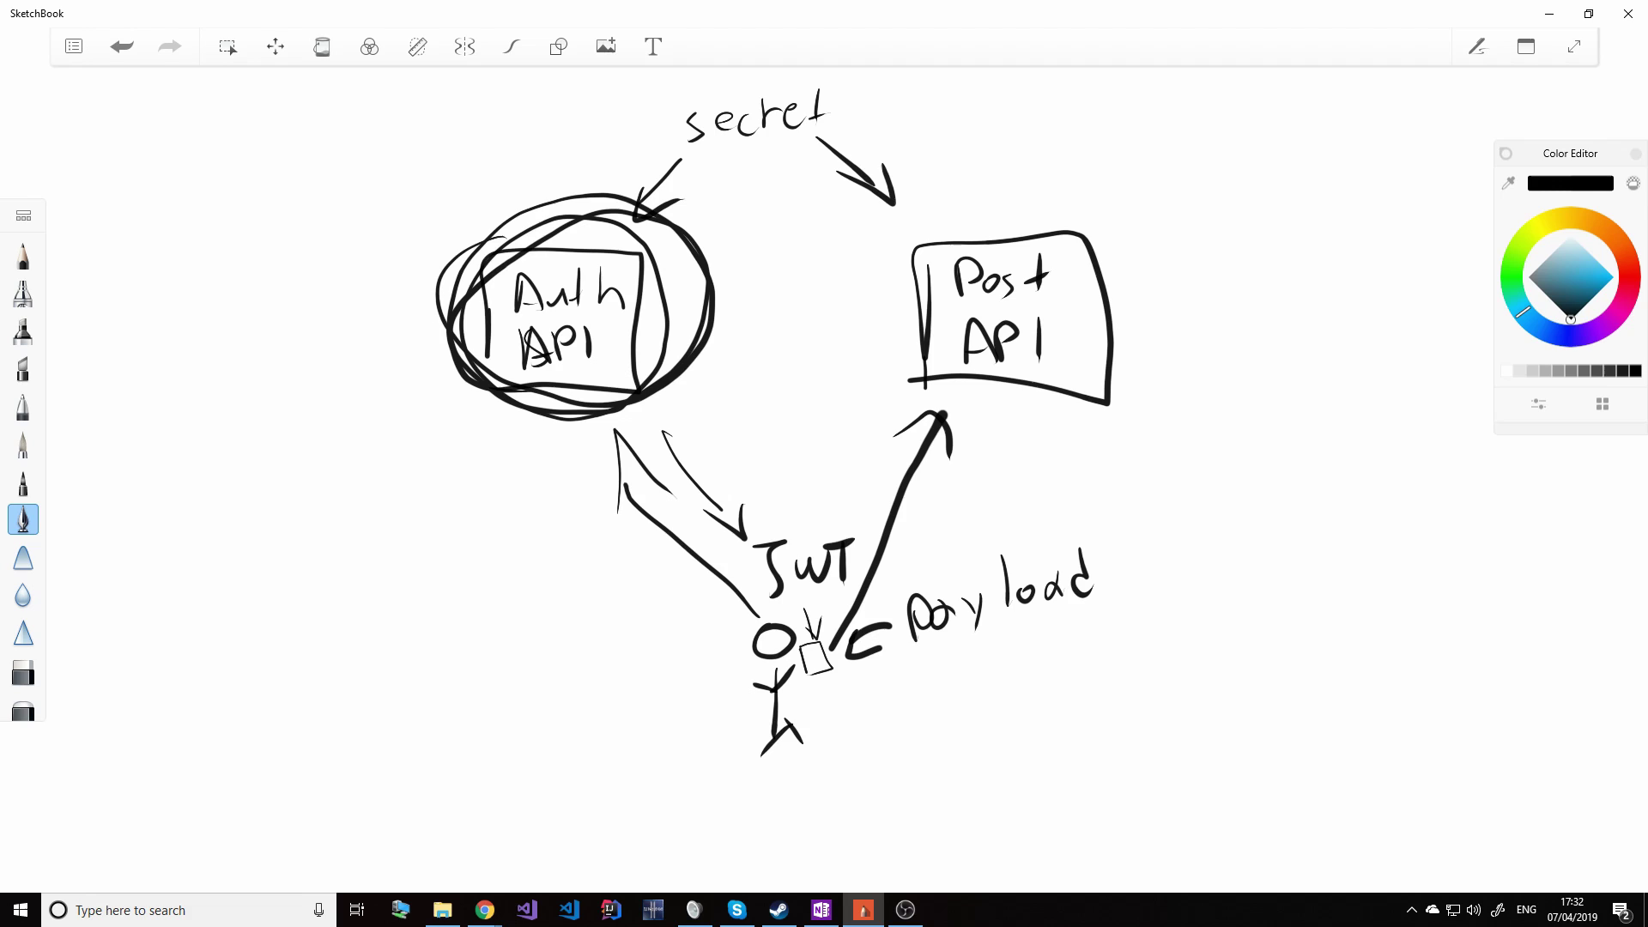
- Handwrite u/p and the other login options beside the Auth API arrows
{"action": "mouse_move", "coordinate": [497, 473]}
{"action": "left_mouse_down"}
{"action": "mouse_move", "coordinate": [561, 500]}
{"action": "mouse_move", "coordinate": [500, 558]}
{"action": "mouse_move", "coordinate": [541, 522]}
{"action": "mouse_move", "coordinate": [592, 520]}
{"action": "left_mouse_up"}
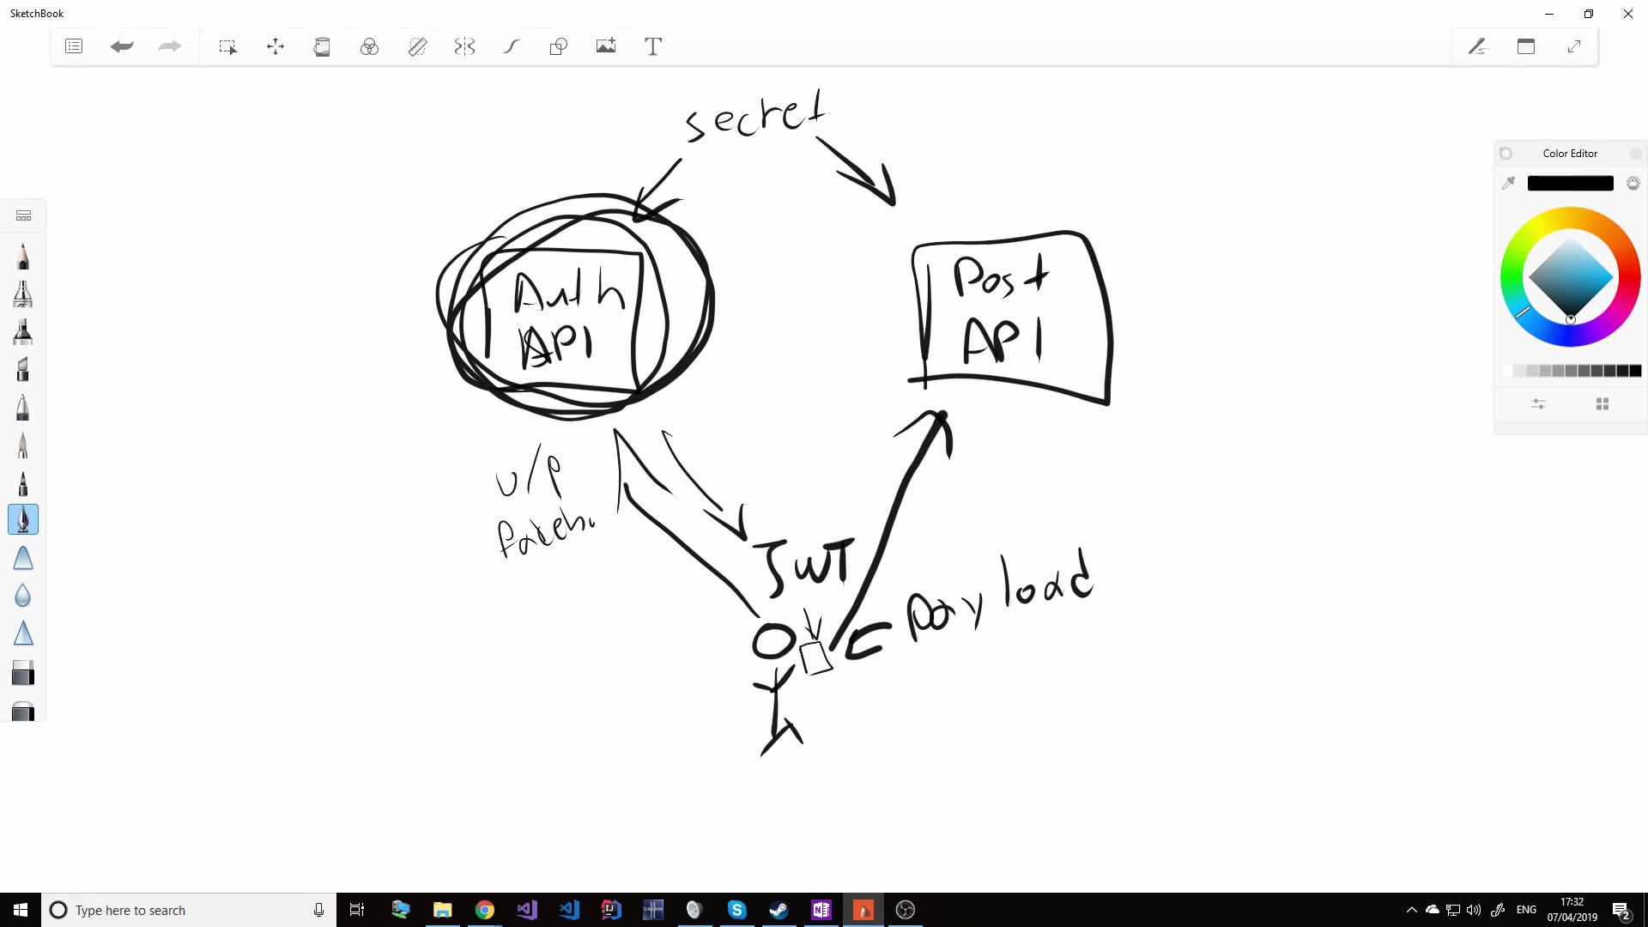
{"action": "left_click_drag", "start_coordinate": [542, 583], "coordinate": [553, 614]}
{"action": "left_click_drag", "start_coordinate": [550, 585], "coordinate": [572, 568]}
{"action": "mouse_move", "coordinate": [578, 560]}
{"action": "left_mouse_down"}
{"action": "mouse_move", "coordinate": [588, 615]}
{"action": "mouse_move", "coordinate": [622, 564]}
{"action": "left_mouse_up"}
- Draw an arrow from the login options toward JWT and a small arrow pointing down at it
{"action": "mouse_move", "coordinate": [611, 540]}
{"action": "left_mouse_down"}
{"action": "mouse_move", "coordinate": [695, 537]}
{"action": "mouse_move", "coordinate": [685, 556]}
{"action": "left_mouse_up"}
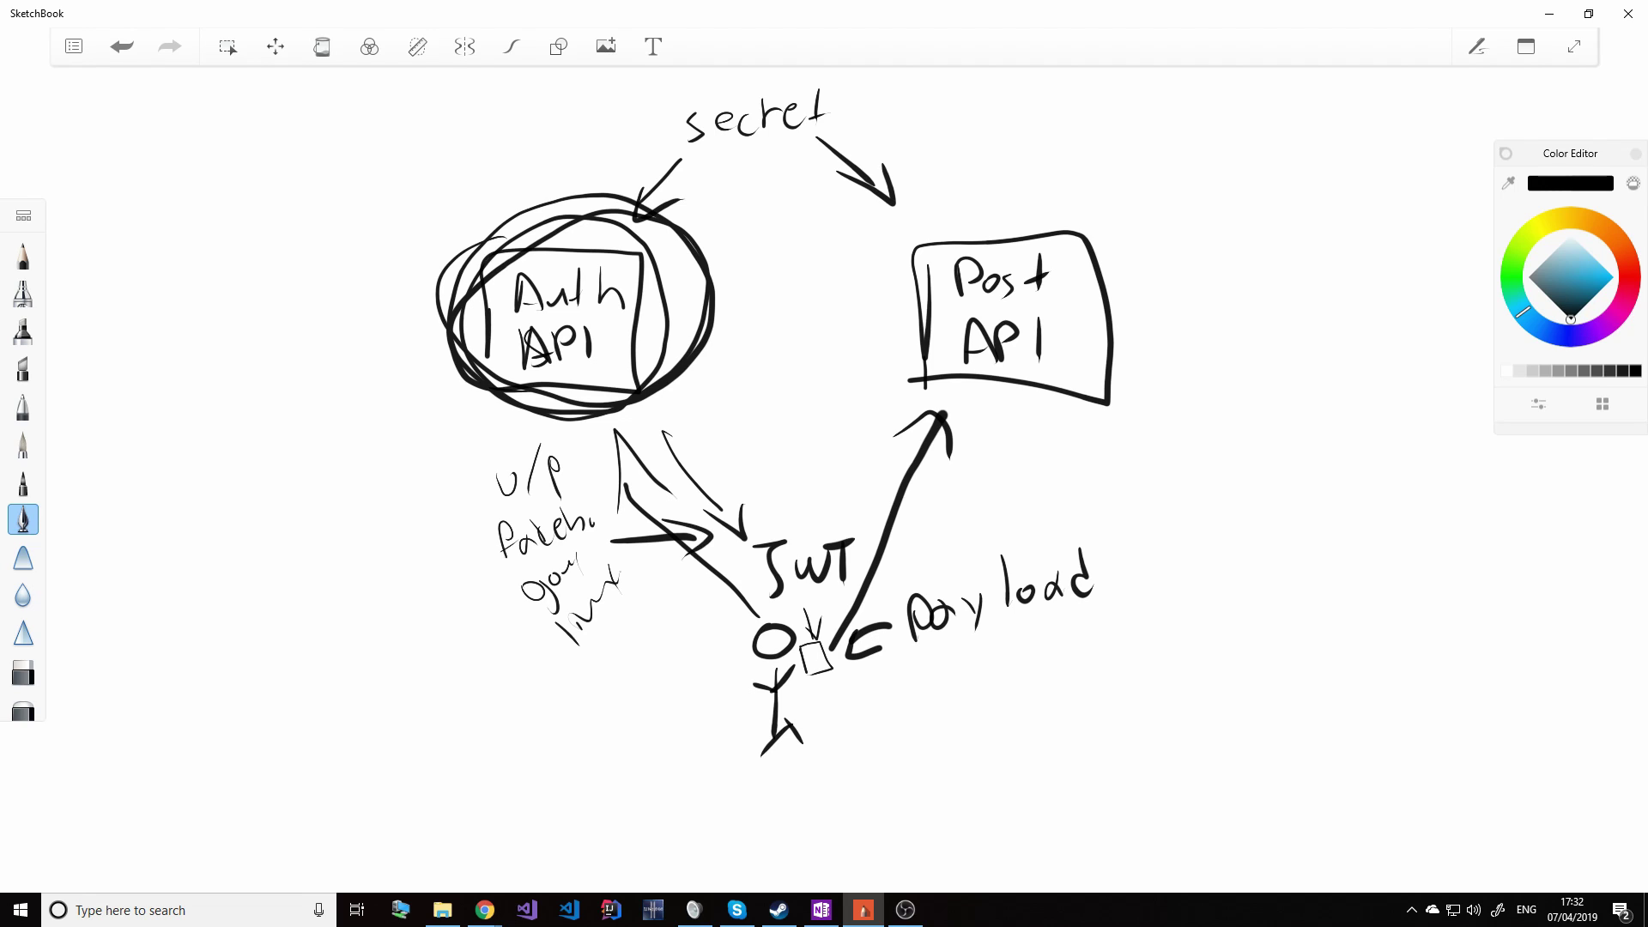
{"action": "left_click_drag", "start_coordinate": [799, 491], "coordinate": [802, 518]}
{"action": "mouse_move", "coordinate": [783, 516]}
{"action": "left_mouse_down"}
{"action": "mouse_move", "coordinate": [801, 533]}
{"action": "mouse_move", "coordinate": [816, 496]}
{"action": "left_mouse_up"}
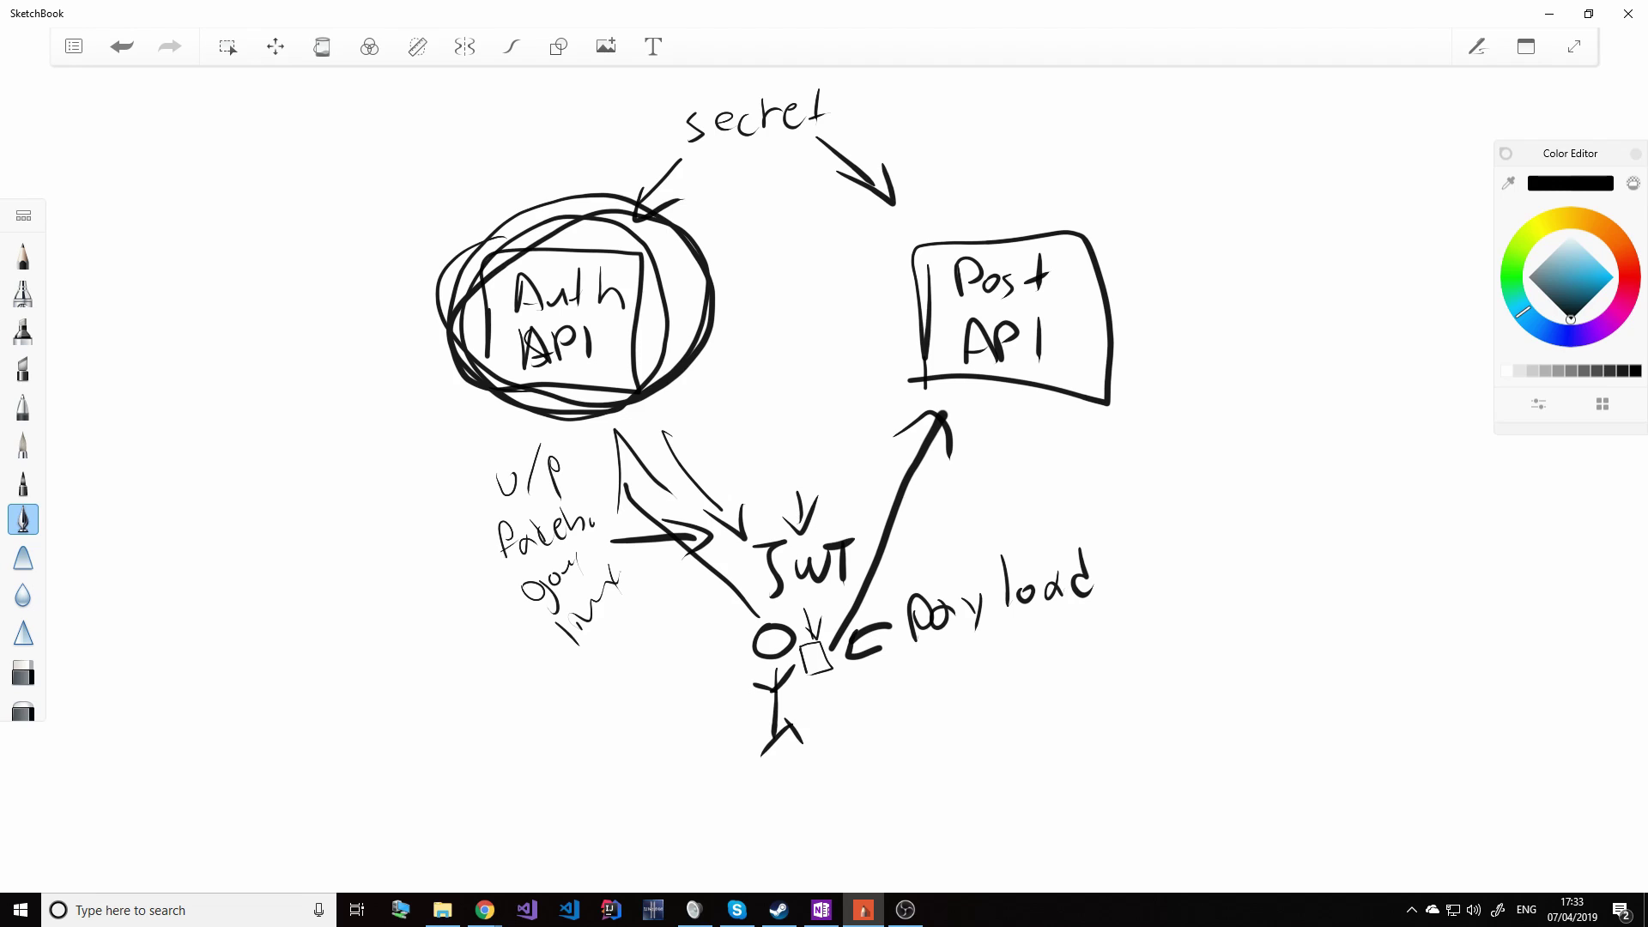